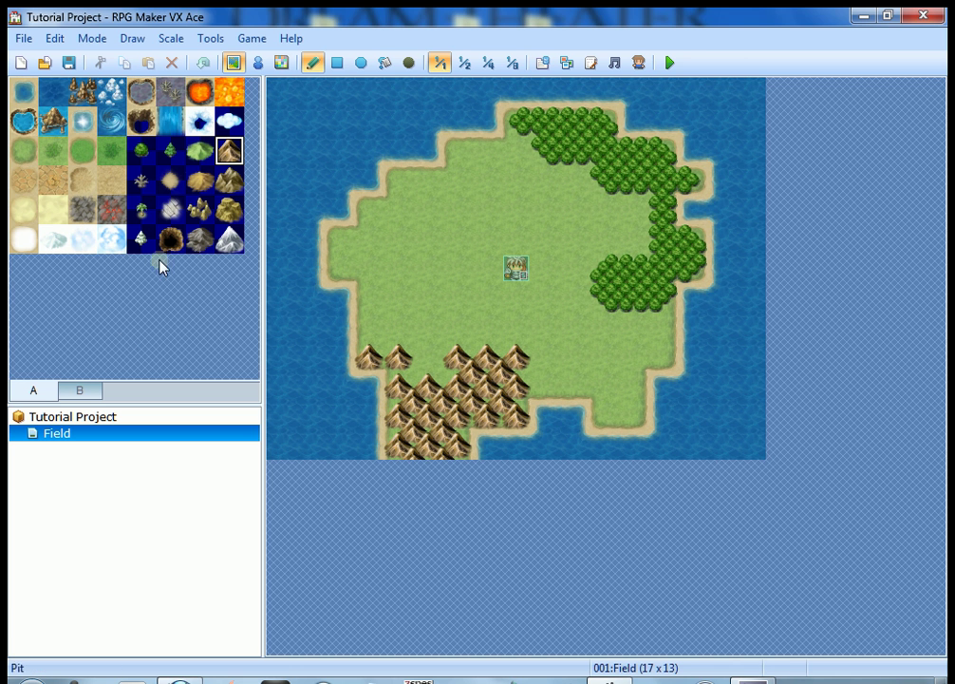
Switch the tile palette to tileset B and browse its castle tiles, ending at the town tiles
{"action": "left_click", "coordinate": [70, 398]}
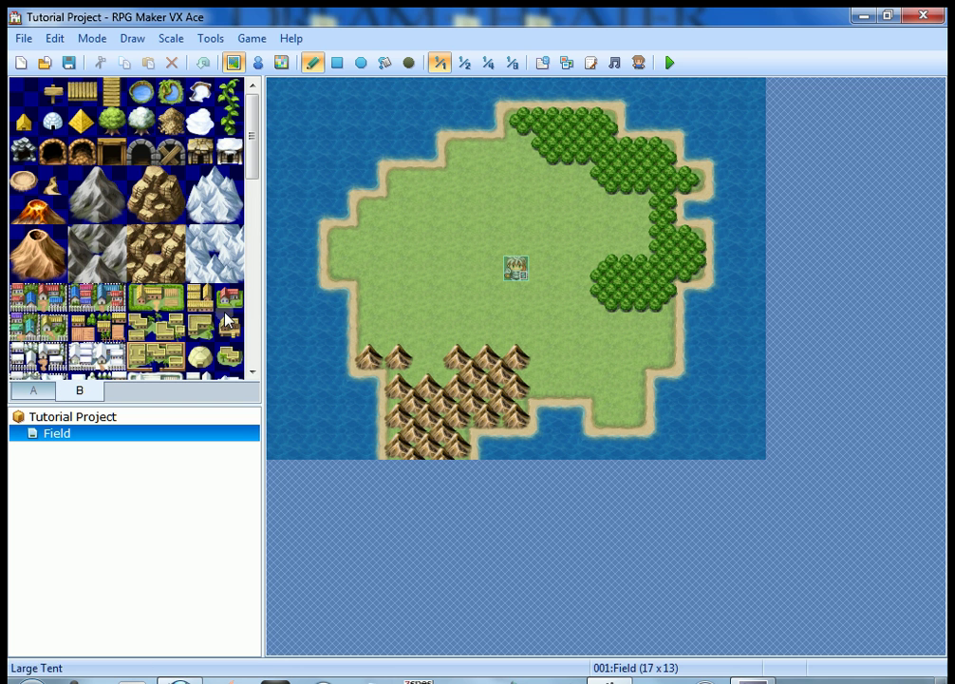
{"action": "left_click_drag", "start_coordinate": [254, 139], "coordinate": [248, 314]}
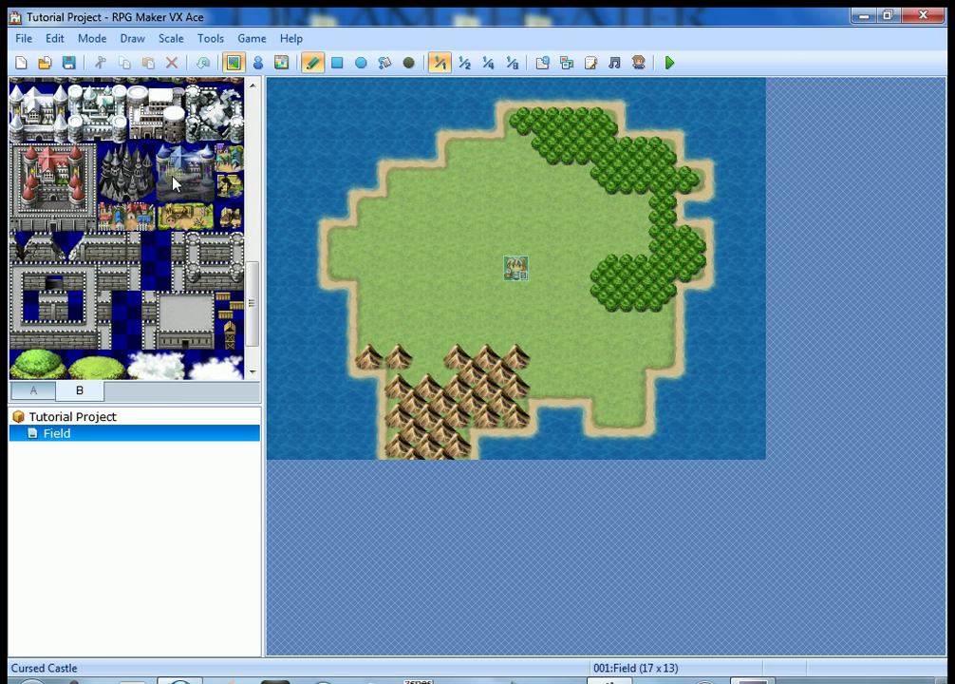
{"action": "left_click_drag", "start_coordinate": [255, 294], "coordinate": [260, 178]}
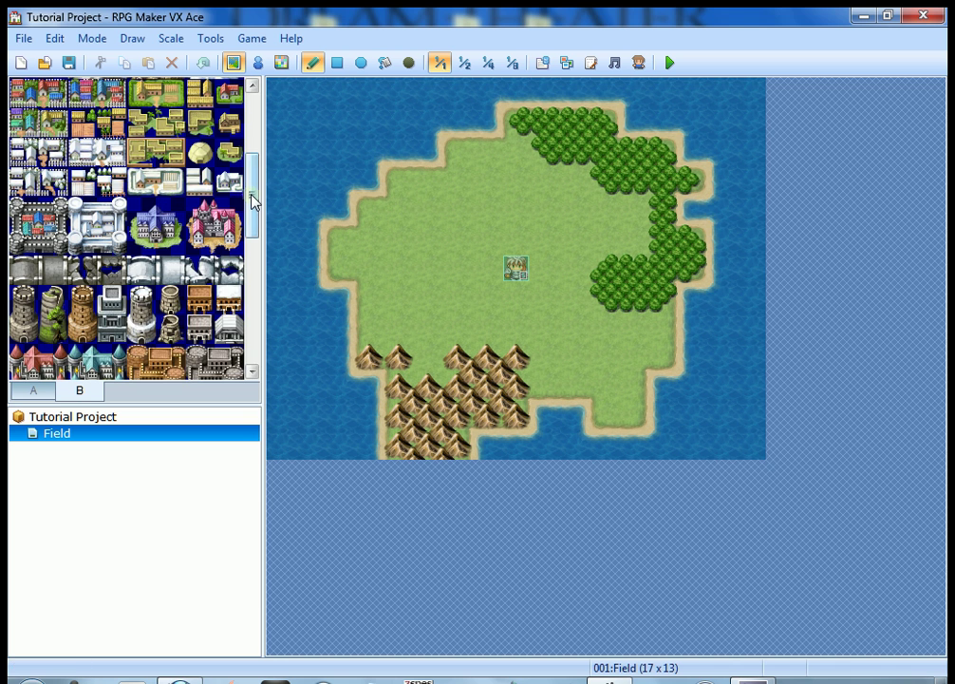
{"action": "left_click_drag", "start_coordinate": [252, 198], "coordinate": [253, 177]}
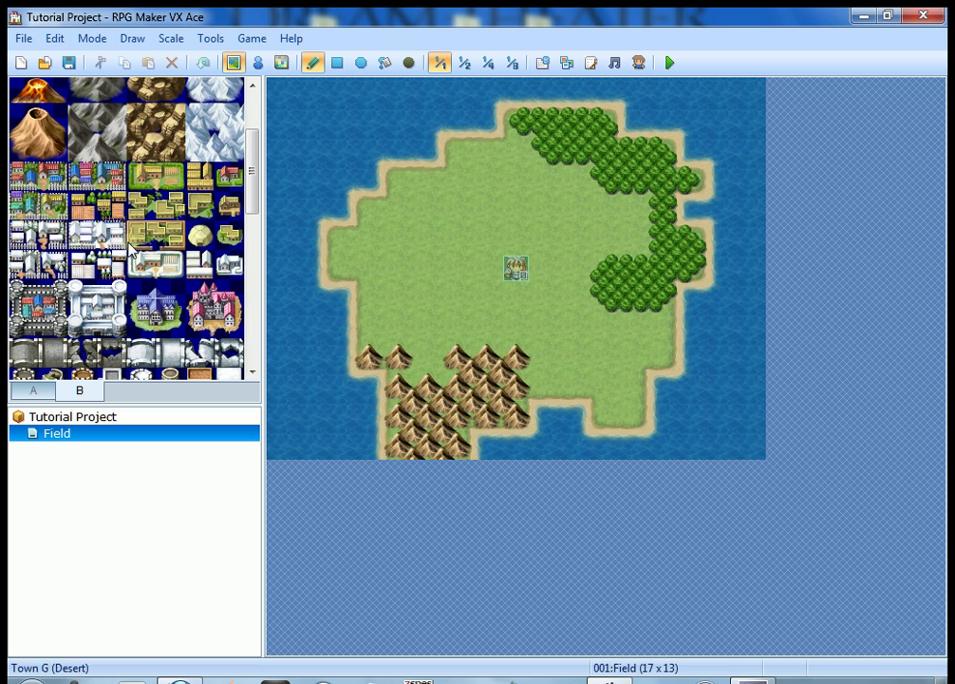
Try placing the two halves of Town A one tile at a time beside the eastern forest, and undo the placement
{"action": "left_click", "coordinate": [51, 177]}
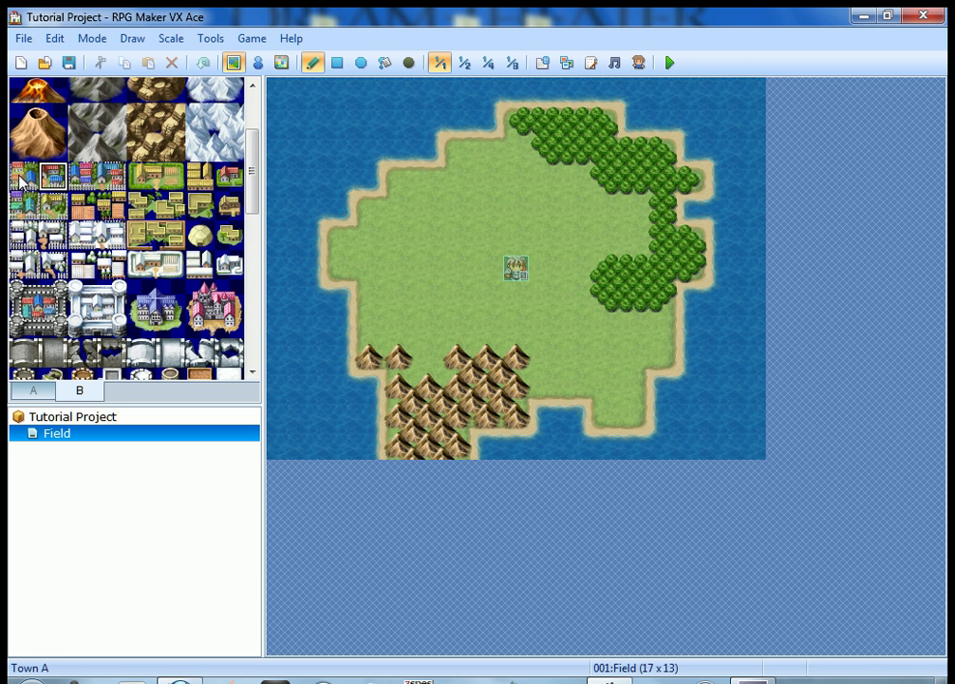
{"action": "left_click", "coordinate": [19, 177]}
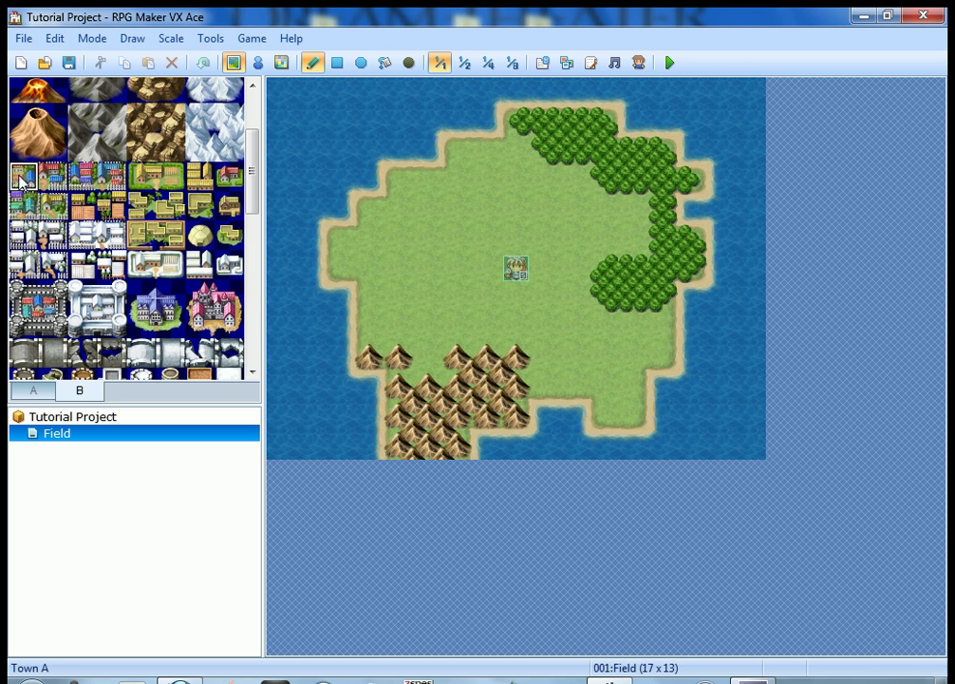
{"action": "left_click", "coordinate": [605, 217]}
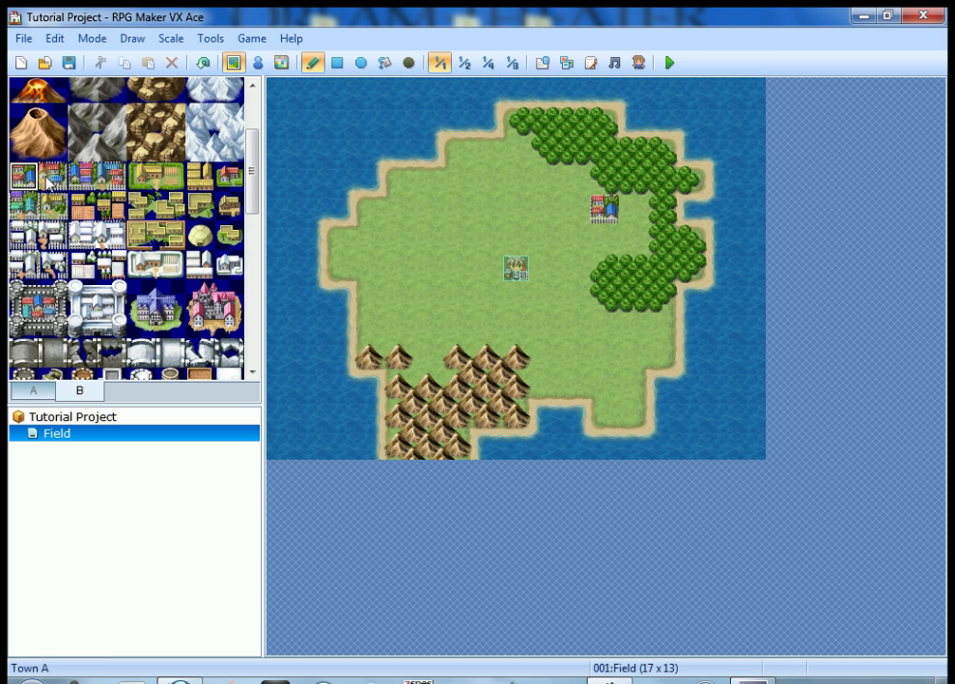
{"action": "left_click", "coordinate": [43, 185]}
{"action": "left_click", "coordinate": [630, 208]}
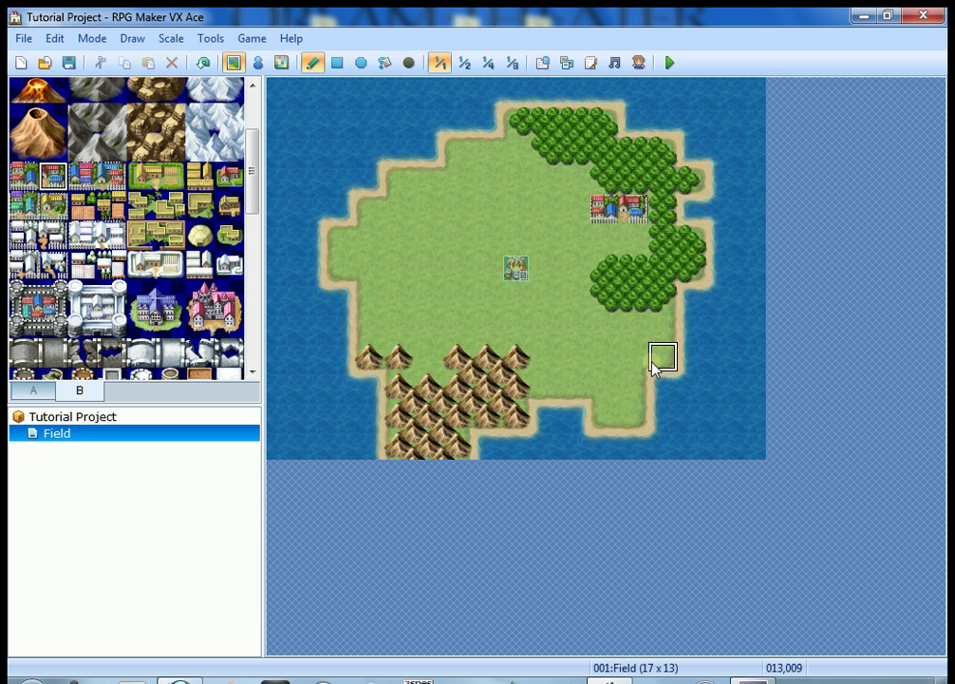
{"action": "key", "text": "ctrl+z"}
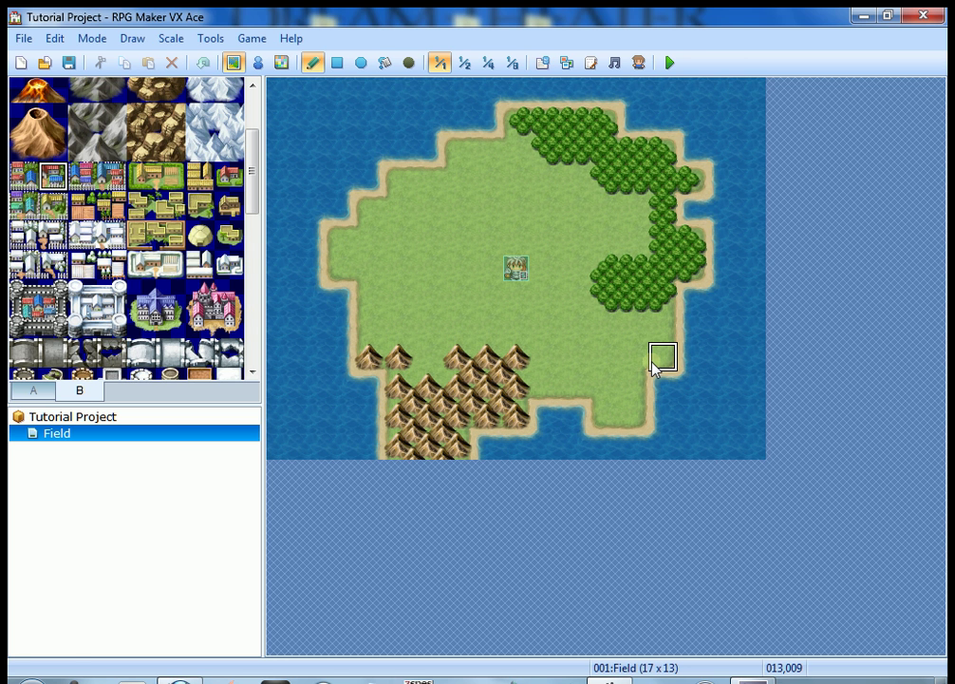
Place both Town A tiles together as one stamp in the grass clearing beside the eastern forest
{"action": "left_click", "coordinate": [36, 178]}
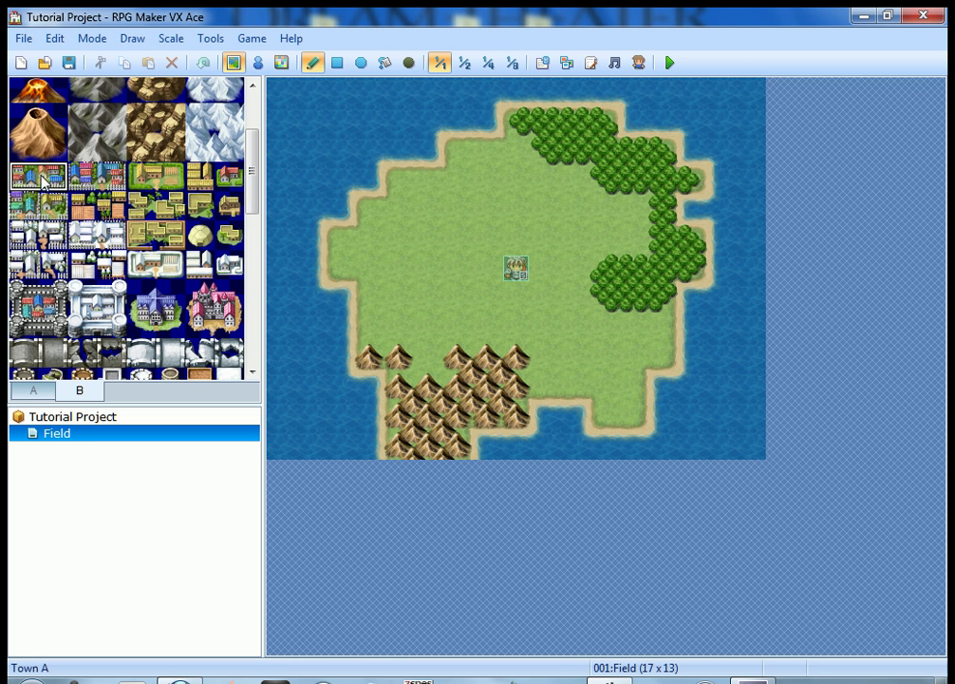
{"action": "left_click", "coordinate": [612, 220]}
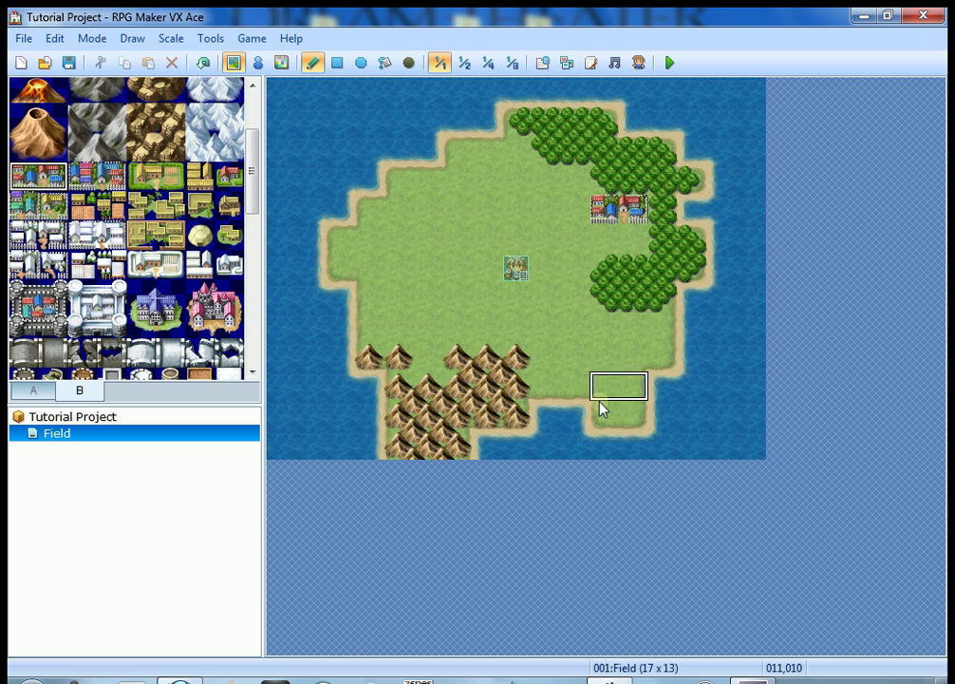
Paint a winding Road (Dirt) path from below the town, past the player start tile, to the gap in the southwestern mountains
{"action": "left_click", "coordinate": [33, 391]}
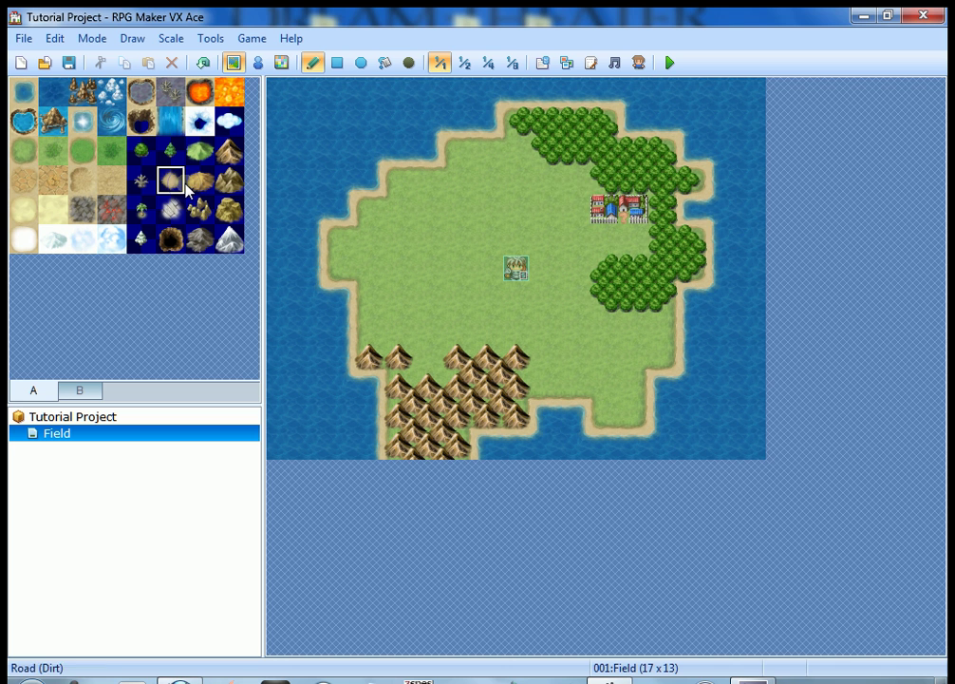
{"action": "left_click", "coordinate": [631, 238]}
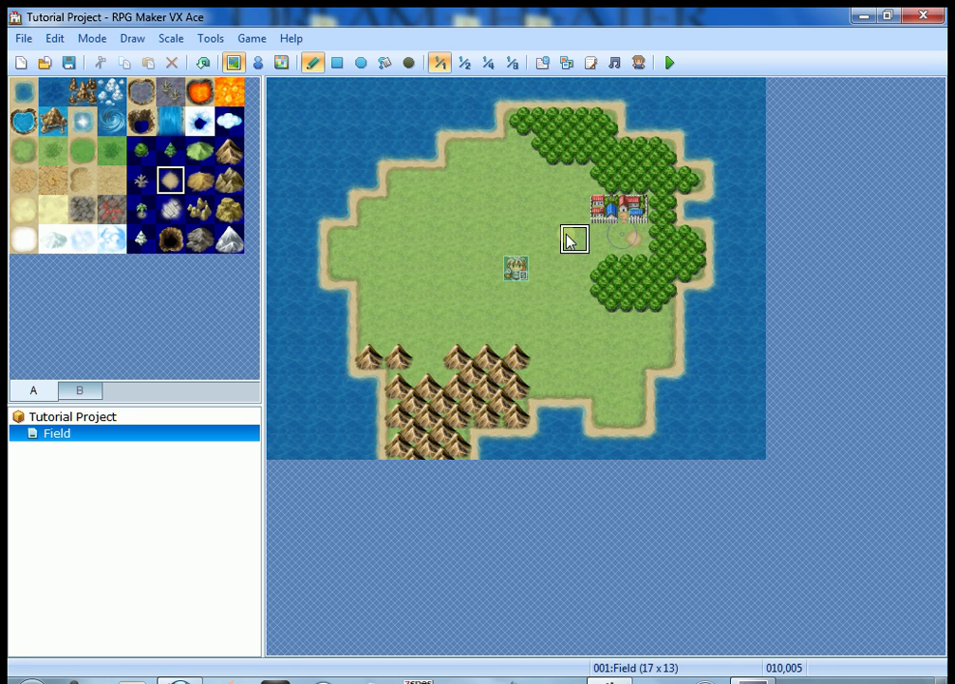
{"action": "left_click", "coordinate": [604, 238]}
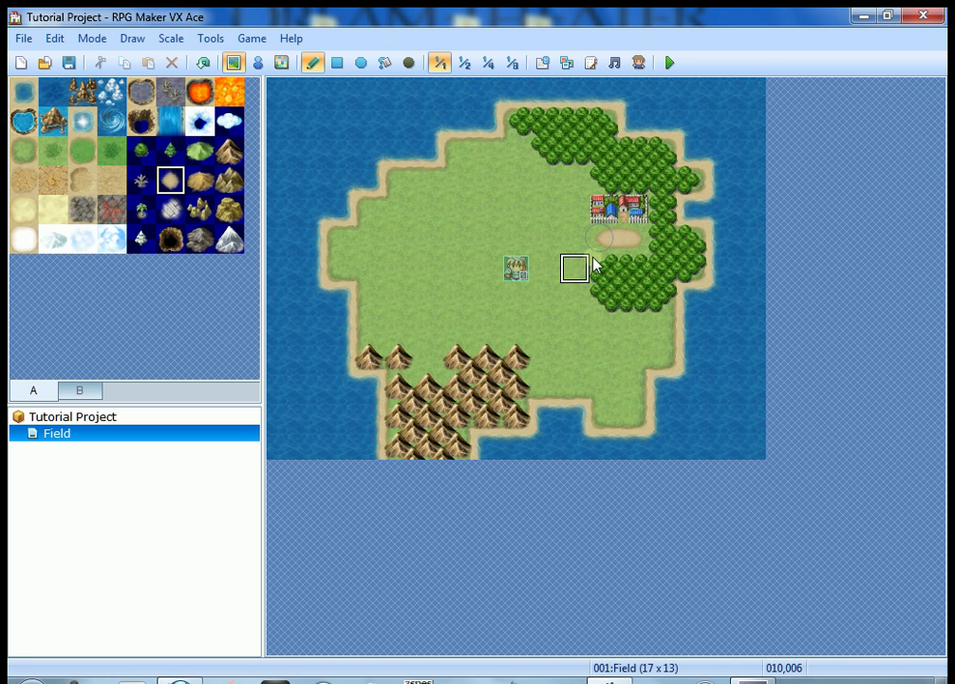
{"action": "left_click", "coordinate": [570, 269]}
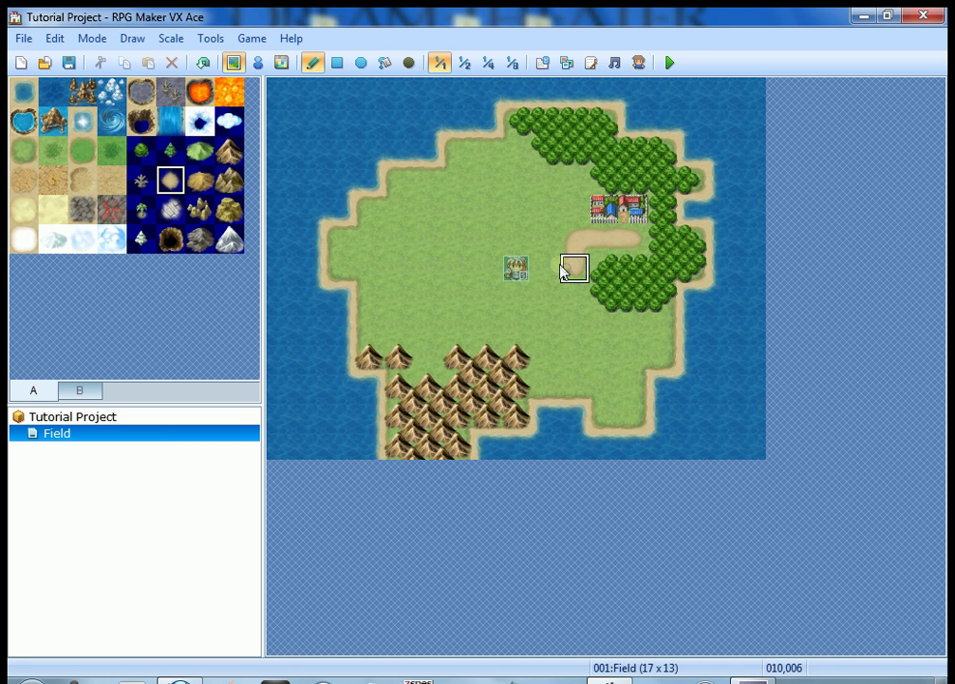
{"action": "left_click", "coordinate": [544, 277]}
{"action": "left_click", "coordinate": [513, 298]}
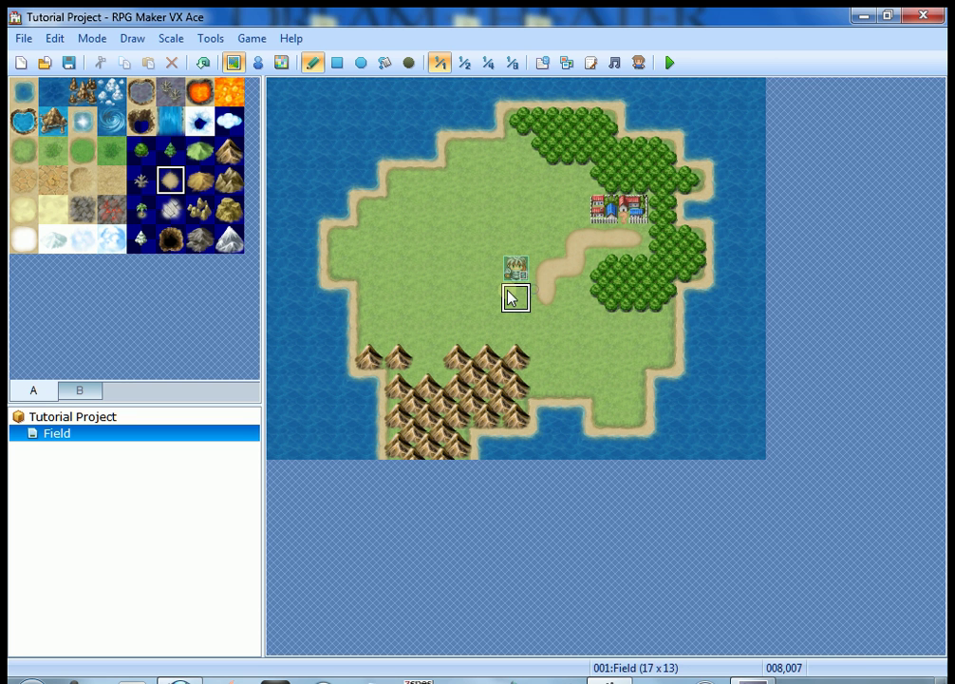
{"action": "left_click", "coordinate": [488, 299]}
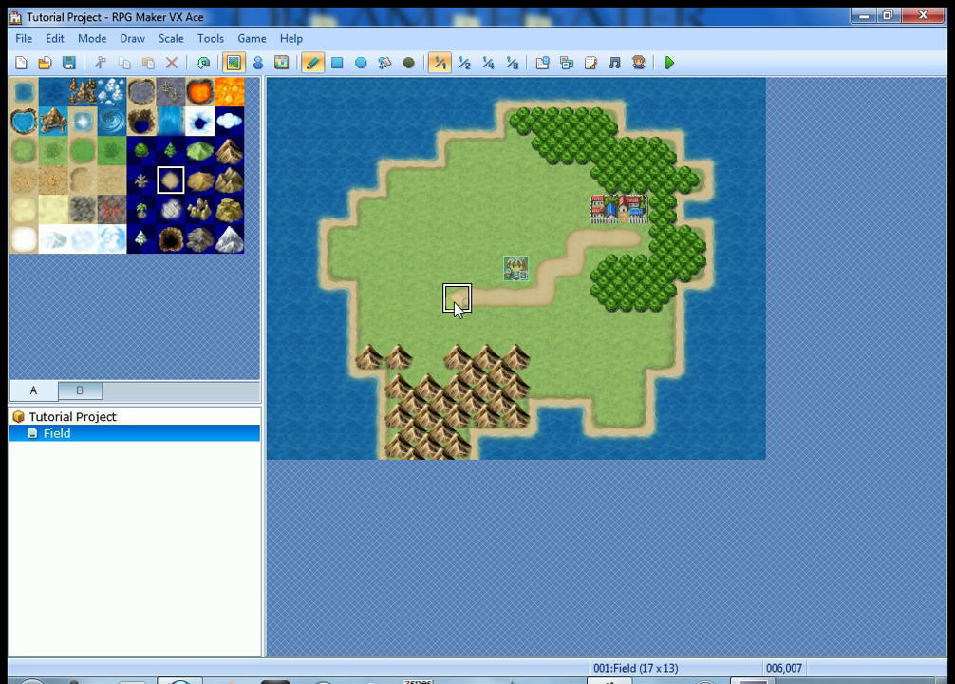
{"action": "left_click", "coordinate": [458, 298]}
{"action": "left_click", "coordinate": [427, 327]}
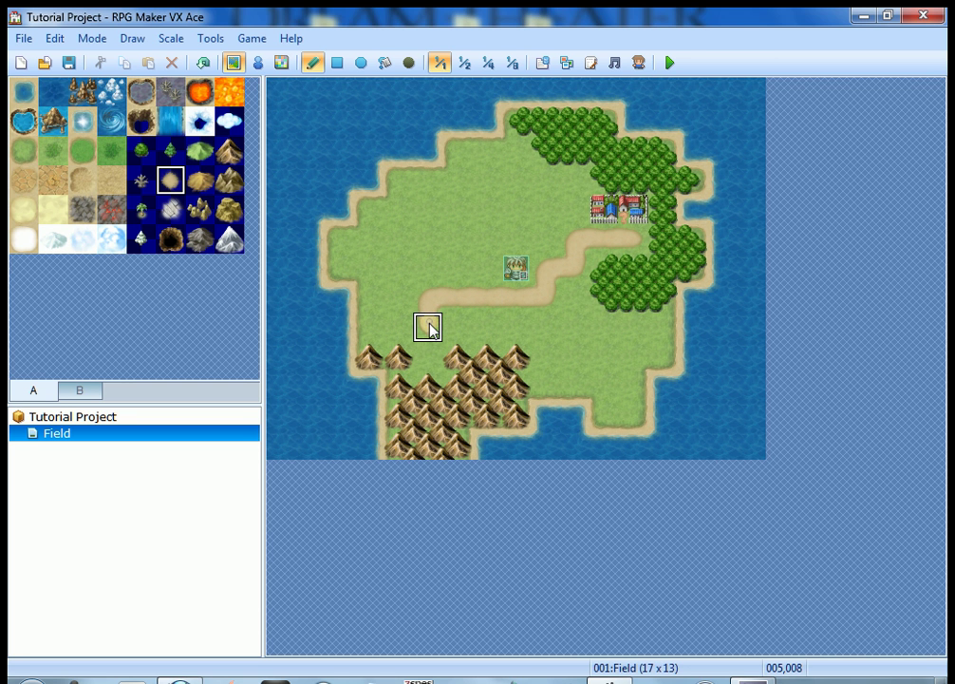
{"action": "left_click", "coordinate": [428, 353]}
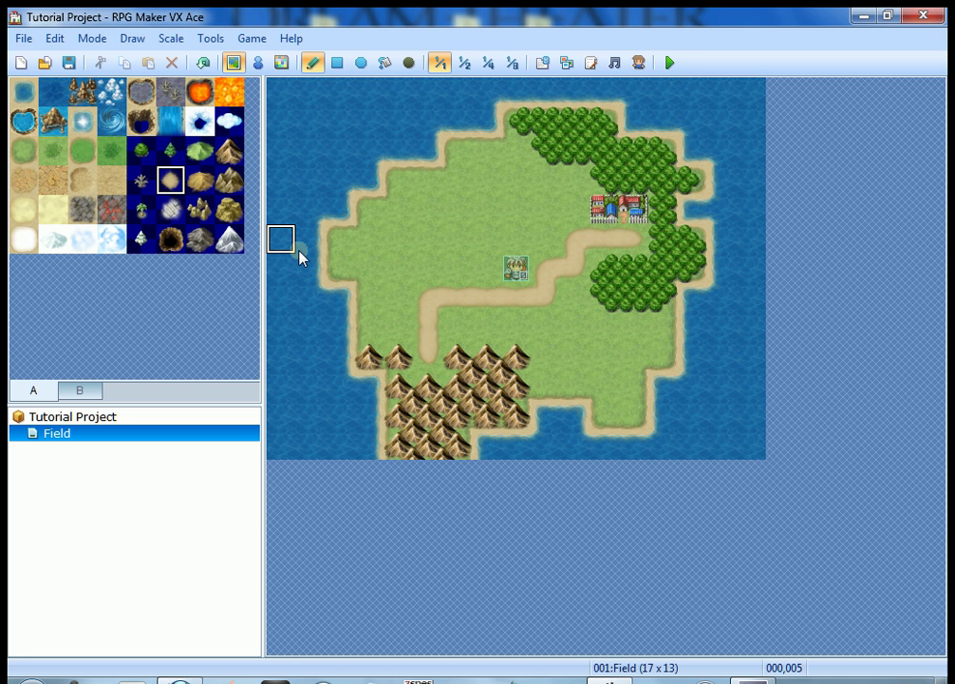
Launch a playtest of the project and start a new game
{"action": "left_click", "coordinate": [678, 69]}
{"action": "left_click", "coordinate": [411, 395]}
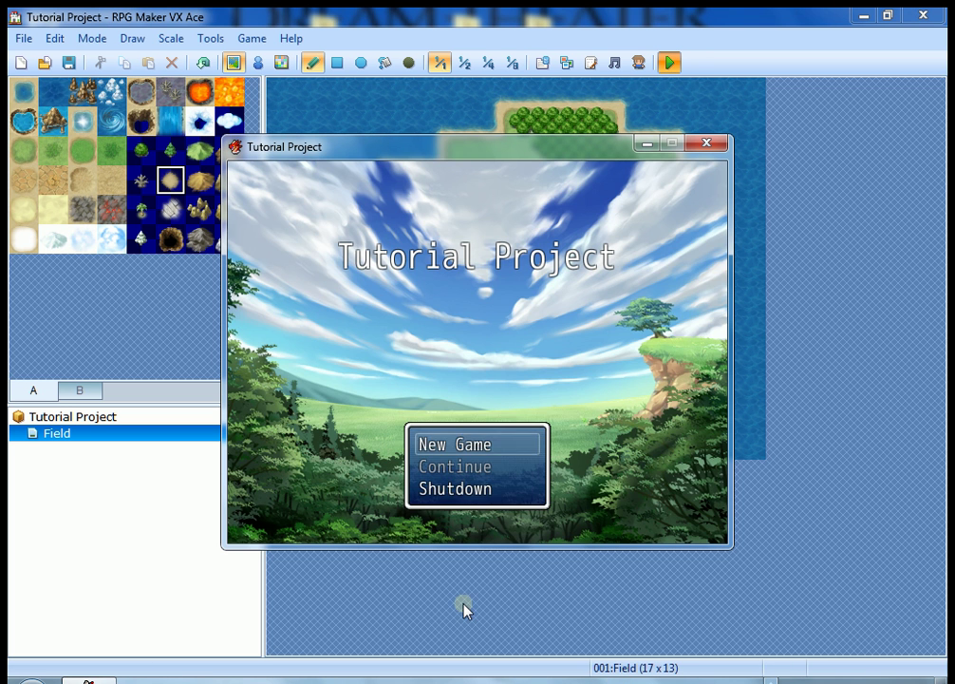
{"action": "key", "text": "Return"}
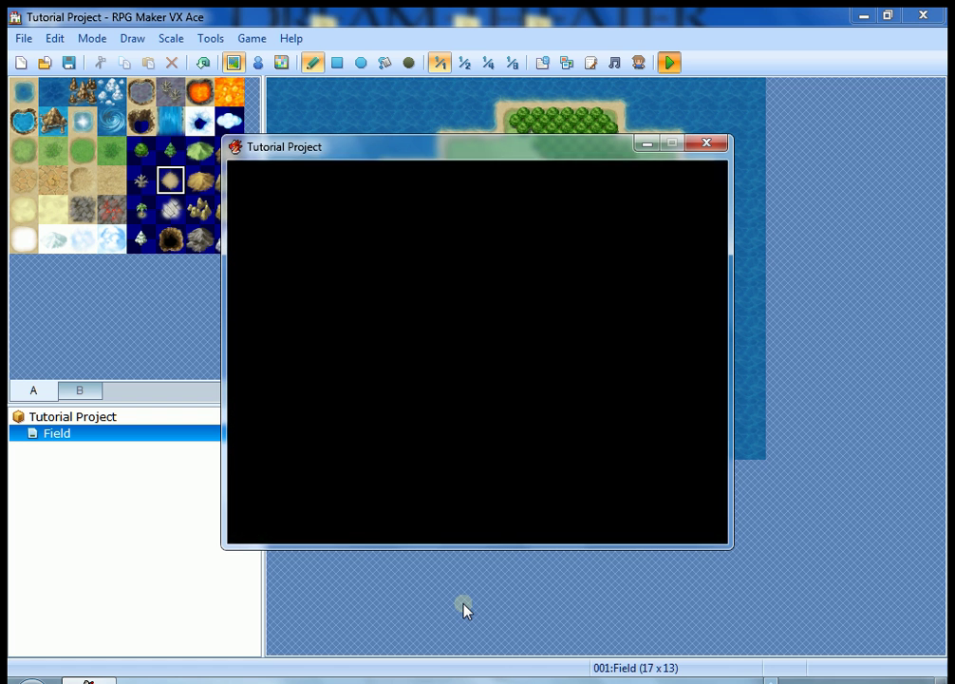
Walk the character across the town, the adjacent forest and the road to test passability, and end the playtest
{"action": "key", "text": "Up"}
{"action": "key", "text": "Up"}
{"action": "key", "text": "Right"}
{"action": "key", "text": "Right"}
{"action": "key", "text": "Right"}
{"action": "key", "text": "Right"}
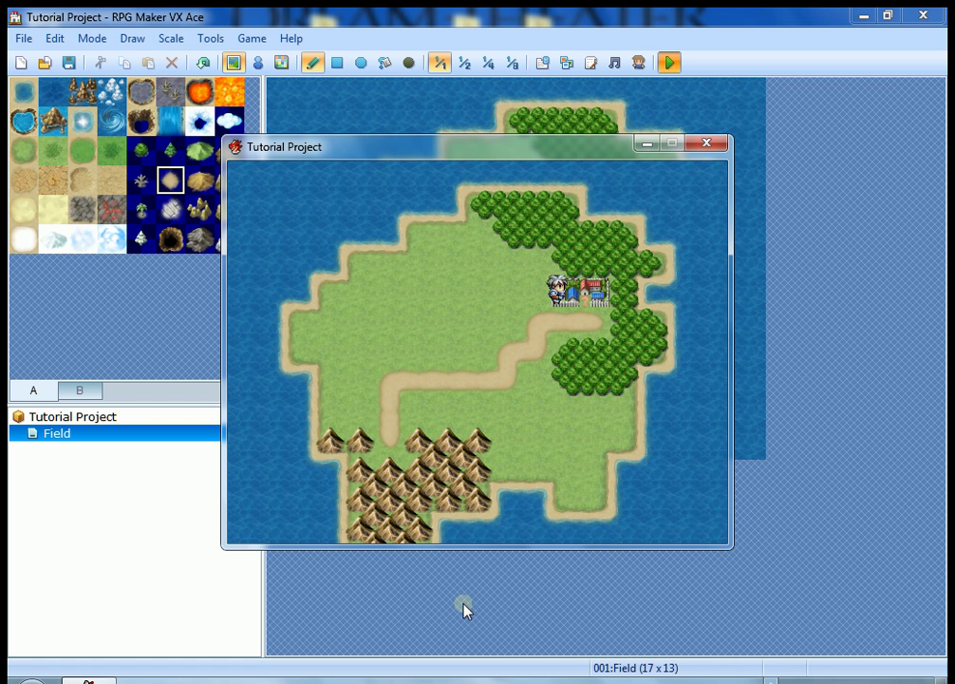
{"action": "key", "text": "Left"}
{"action": "key", "text": "Right"}
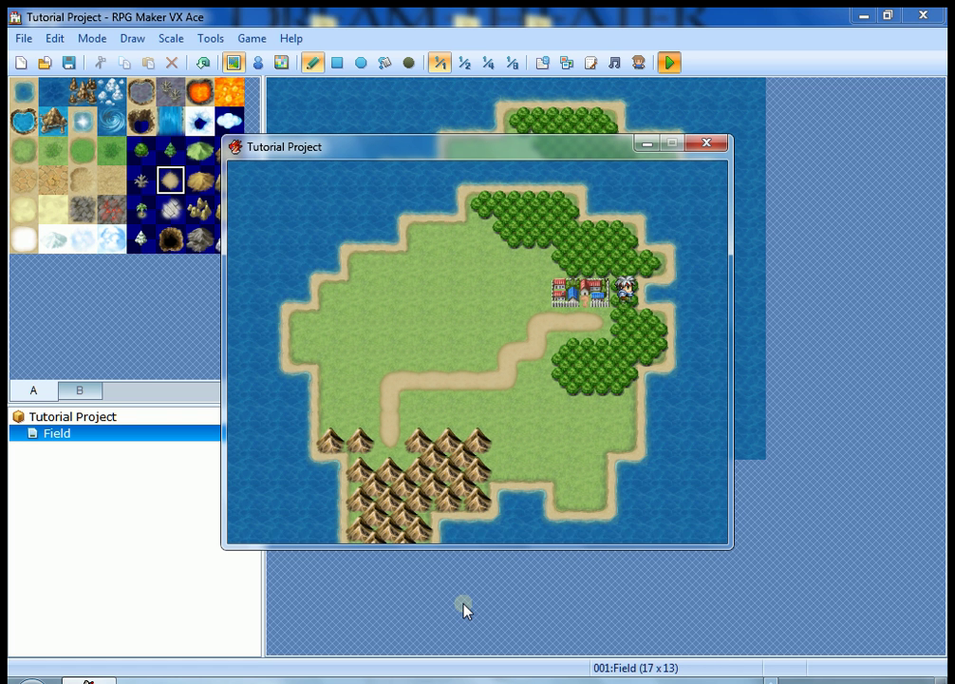
{"action": "key", "text": "Down"}
{"action": "key", "text": "Left"}
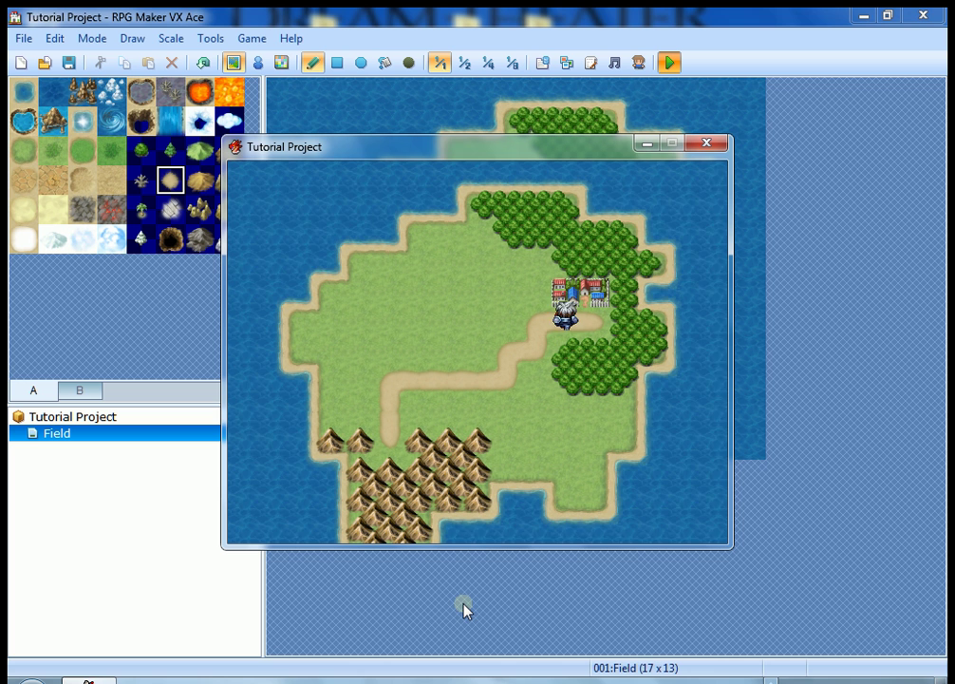
{"action": "key", "text": "Up"}
{"action": "key", "text": "Right"}
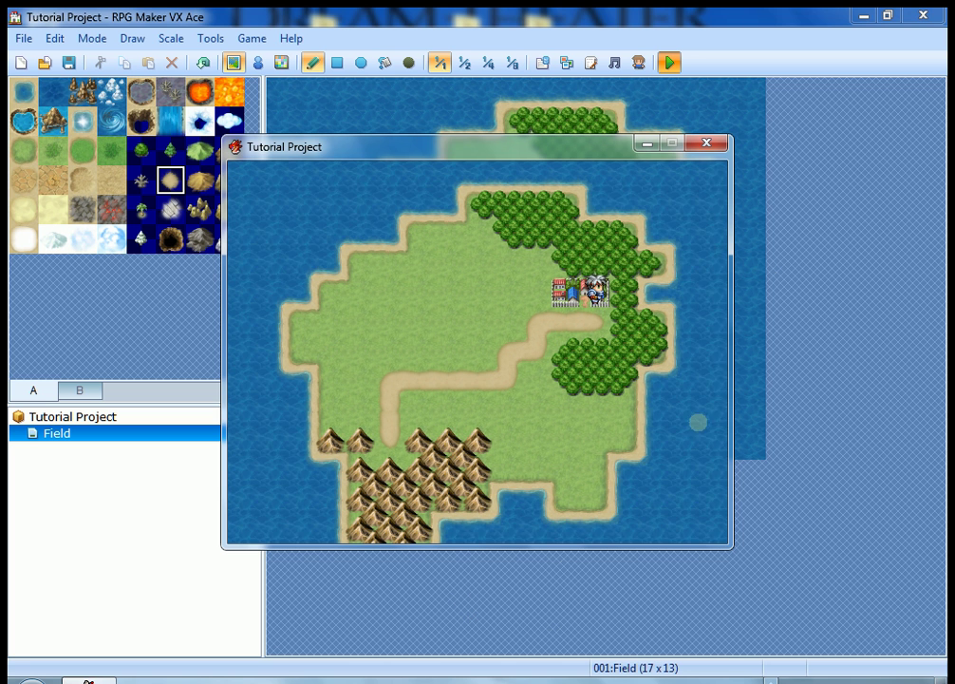
{"action": "left_click", "coordinate": [713, 145]}
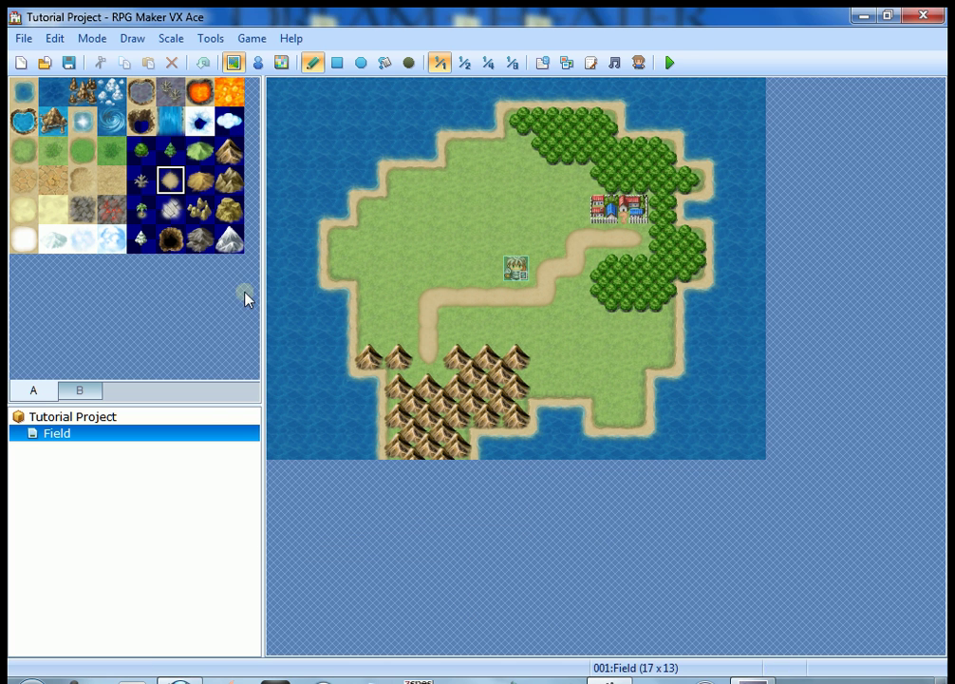
{"action": "right_click", "coordinate": [55, 436]}
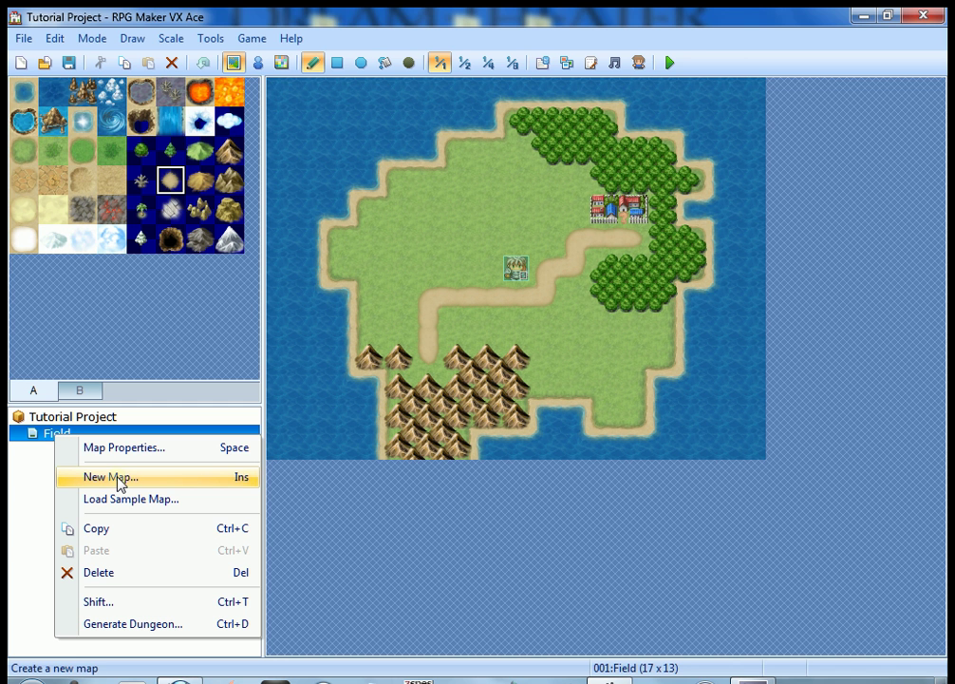
{"action": "left_click", "coordinate": [21, 530]}
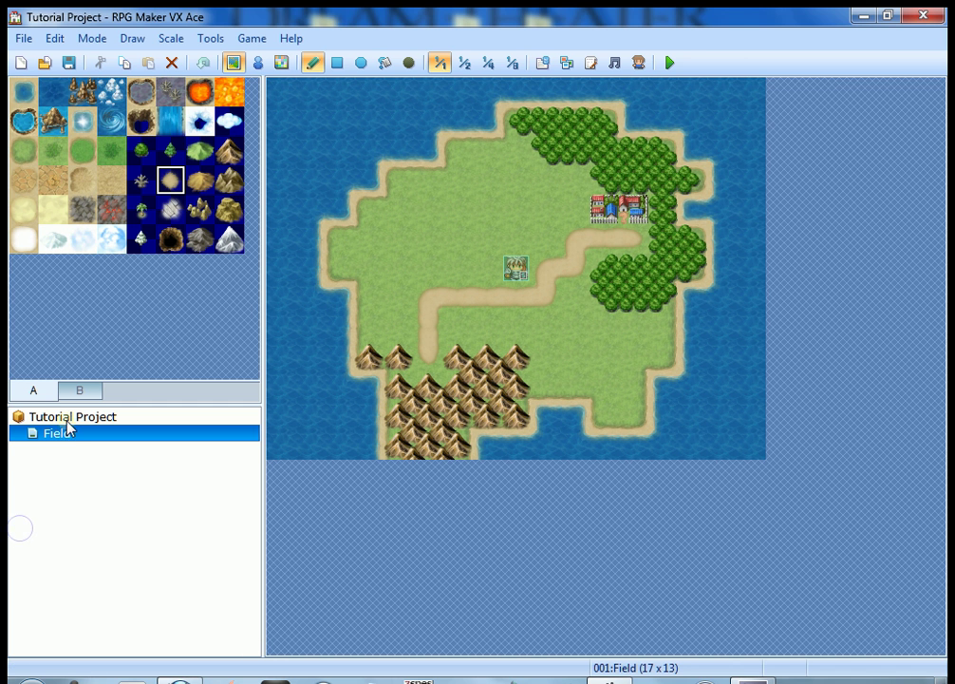
{"action": "left_click", "coordinate": [66, 418]}
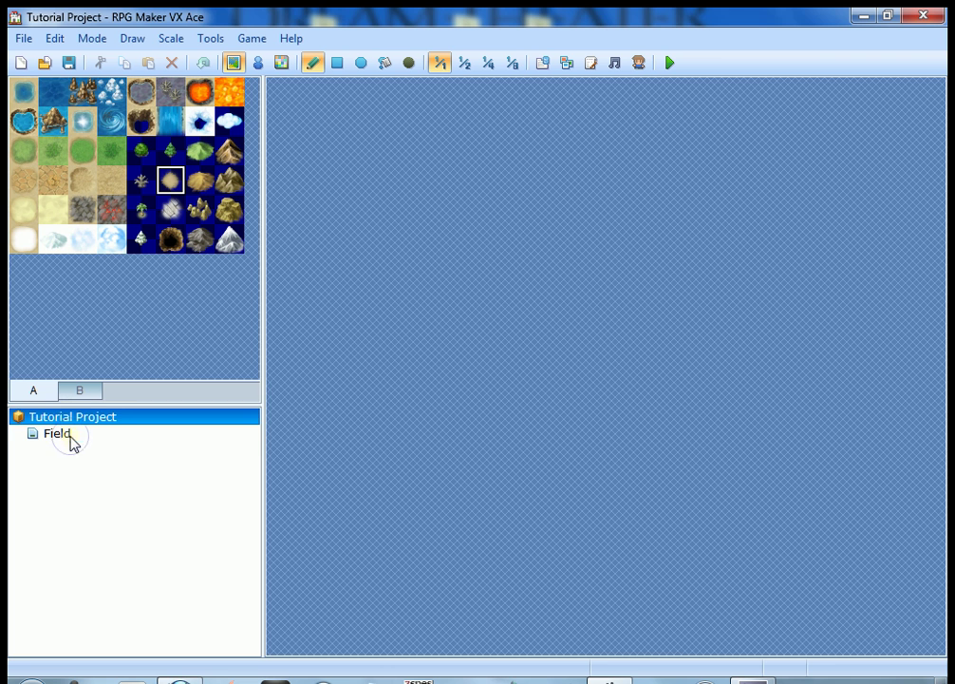
{"action": "left_click", "coordinate": [68, 437]}
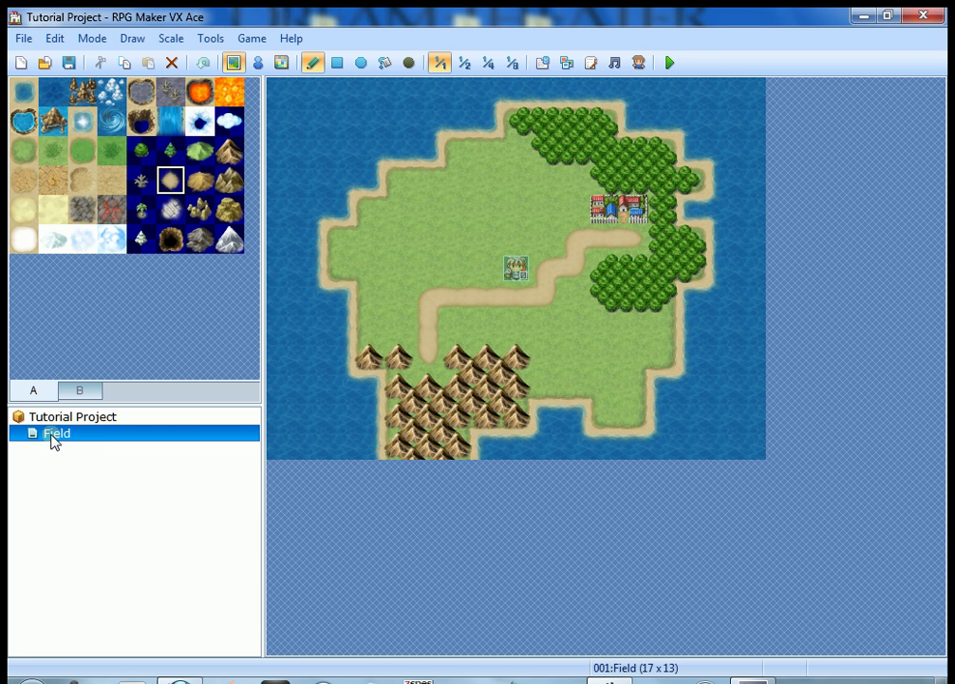
Create a new map under Field, keeping the default name MAP002, the Field tileset and the 17 x 13 size
{"action": "right_click", "coordinate": [71, 432]}
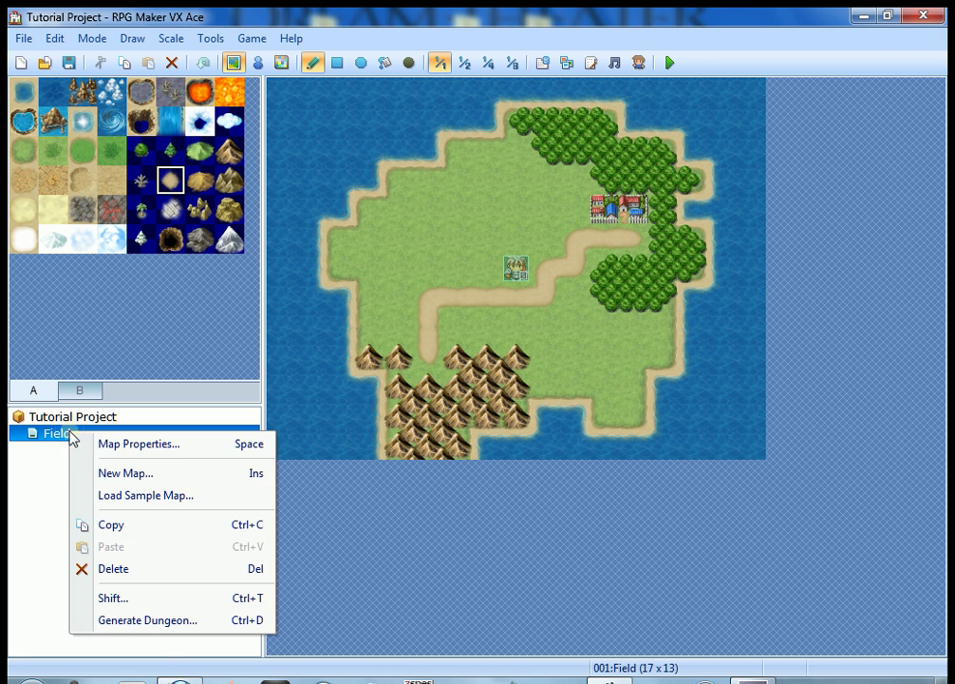
{"action": "left_click", "coordinate": [91, 474]}
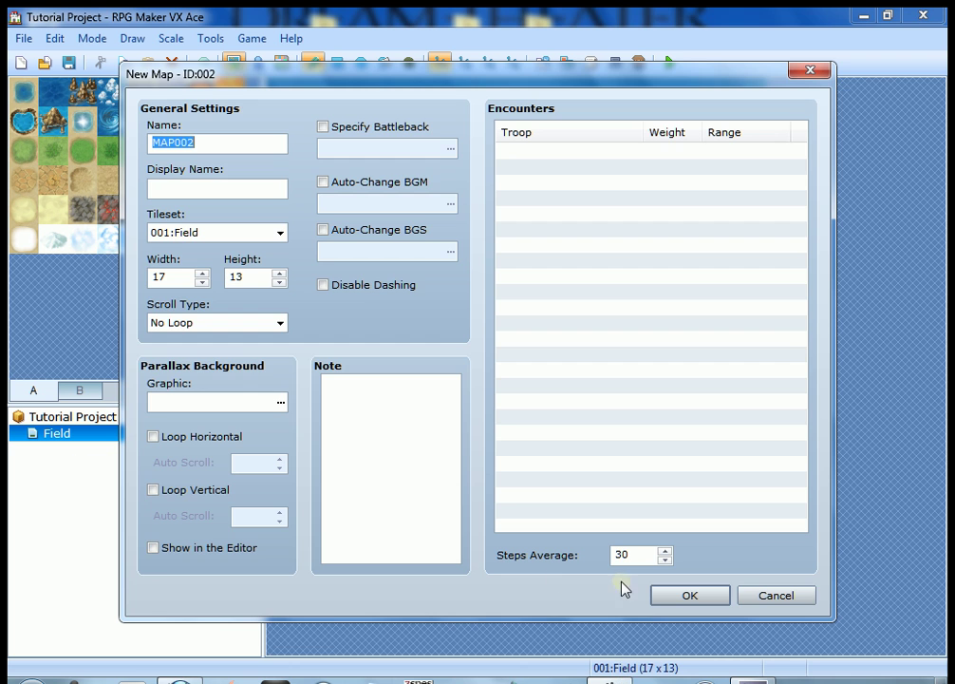
{"action": "left_click", "coordinate": [688, 596]}
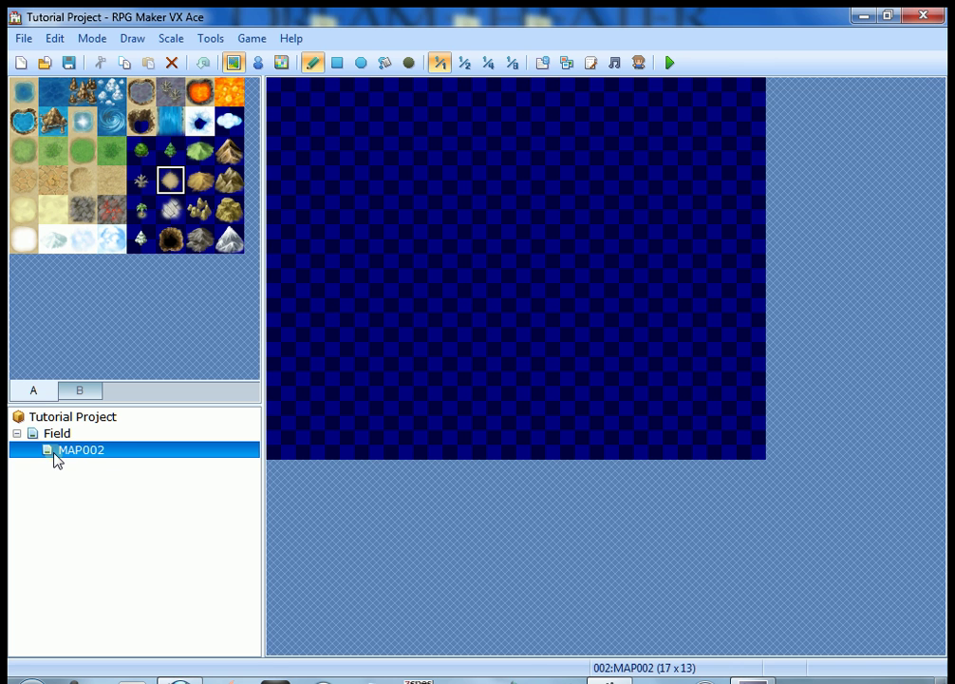
Delete the MAP002 map nested under Field
{"action": "right_click", "coordinate": [101, 456]}
{"action": "left_click", "coordinate": [138, 591]}
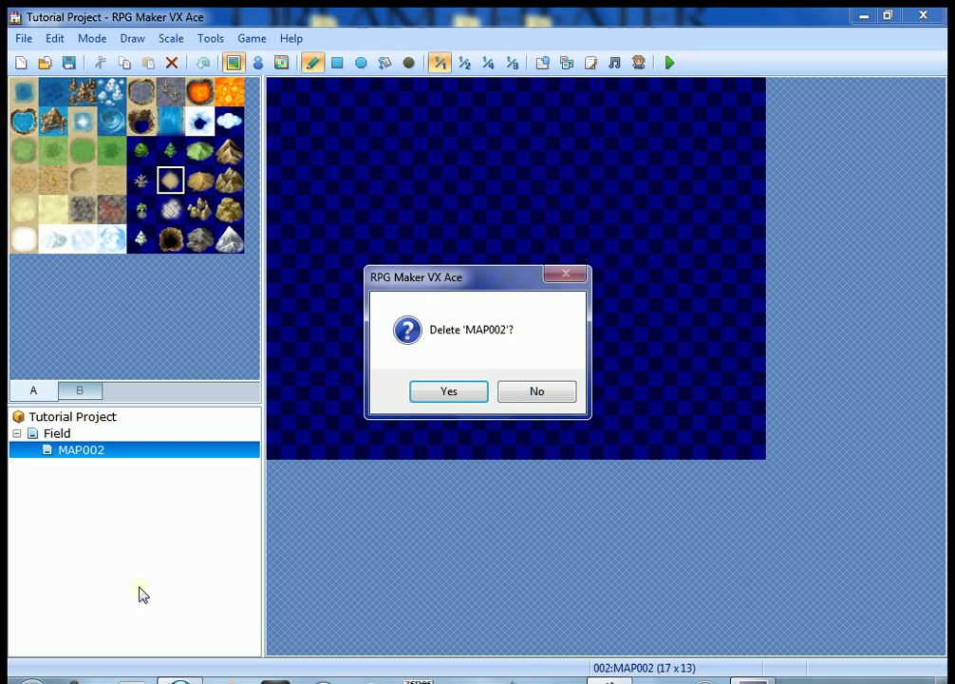
{"action": "left_click", "coordinate": [449, 393]}
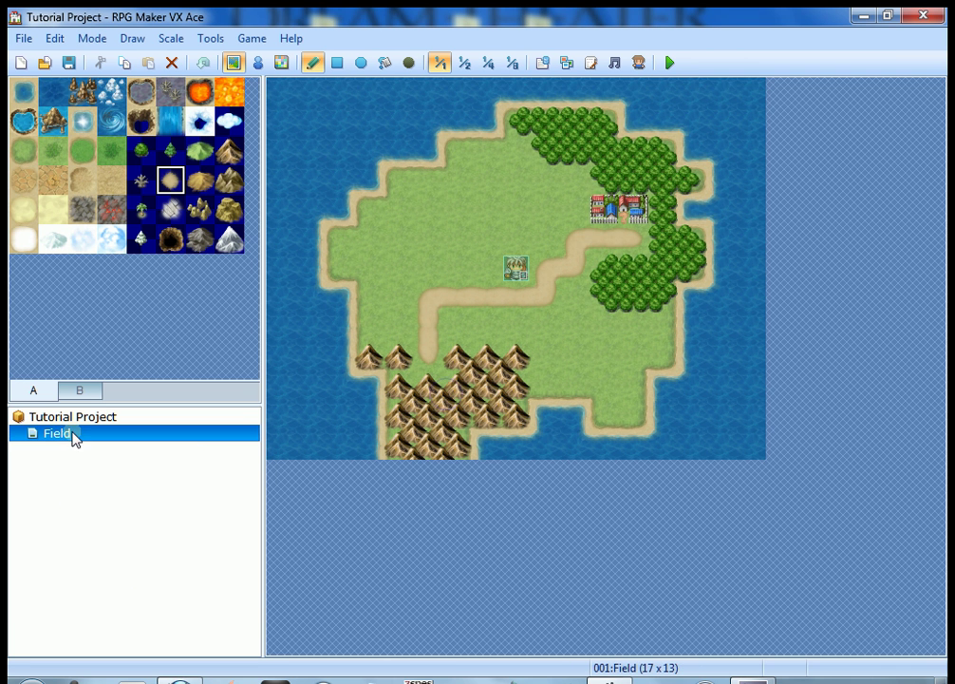
Start a new map directly under Tutorial Project, with name and display name Townville and the 002:Exterior tileset
{"action": "left_click", "coordinate": [74, 418]}
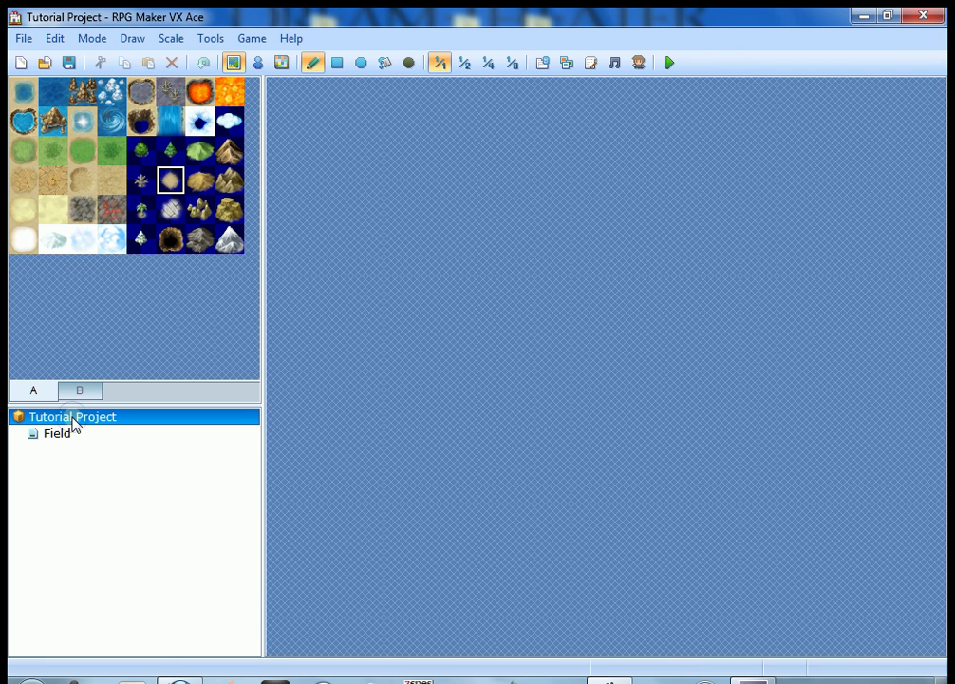
{"action": "right_click", "coordinate": [74, 422]}
{"action": "left_click", "coordinate": [95, 443]}
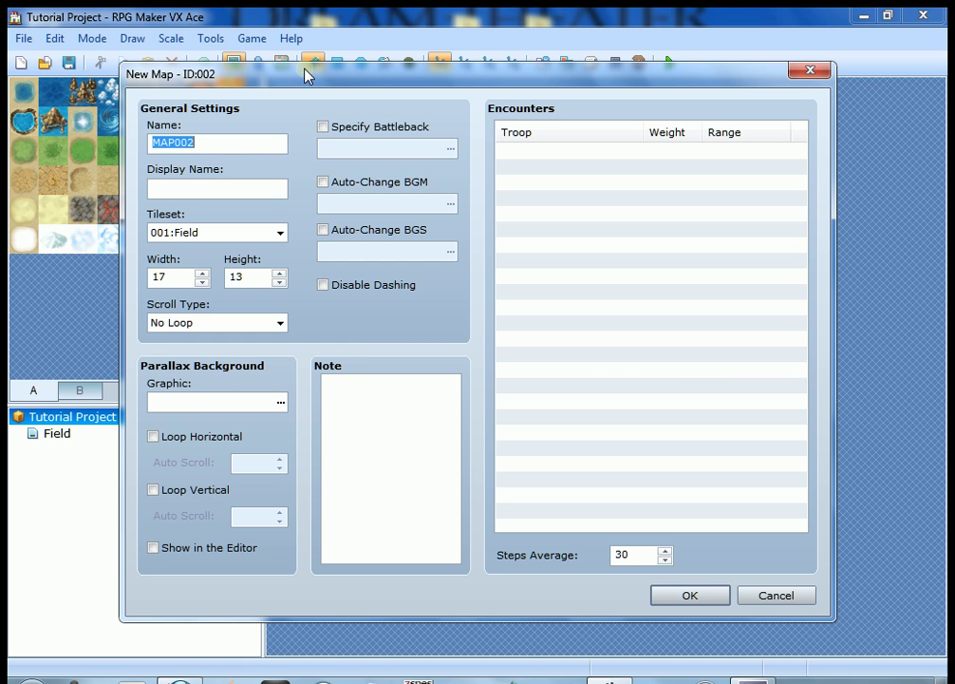
{"action": "type", "text": "Townville"}
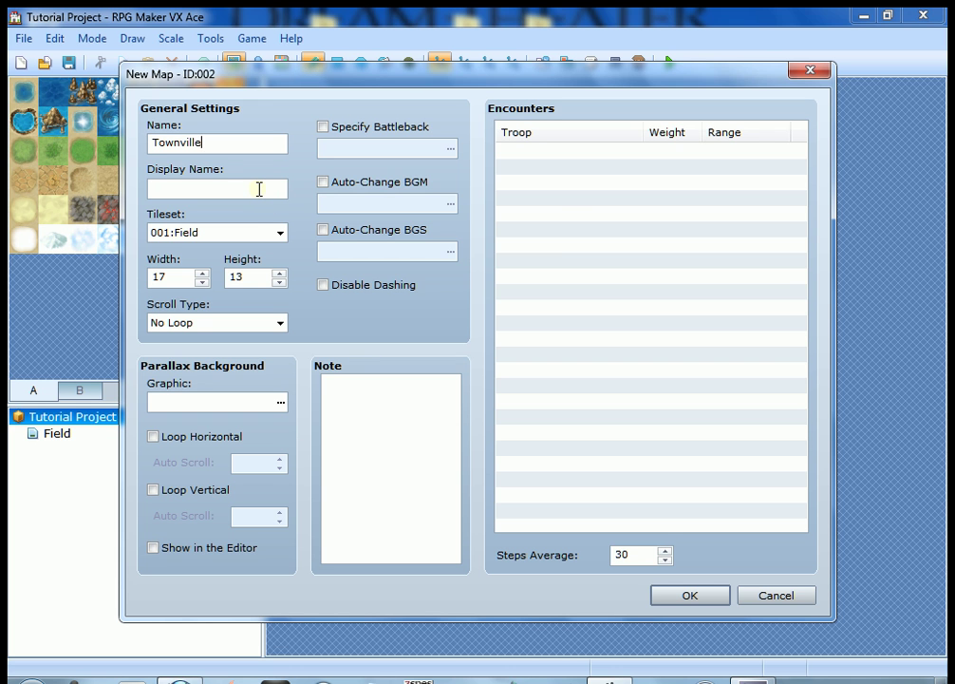
{"action": "left_click", "coordinate": [185, 187]}
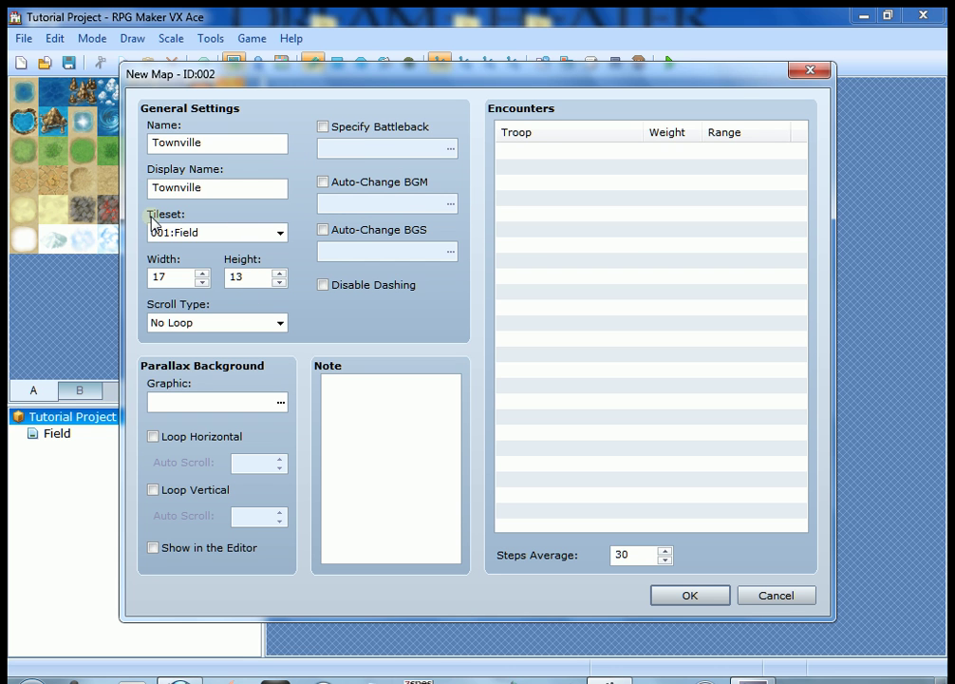
{"action": "left_click", "coordinate": [282, 235]}
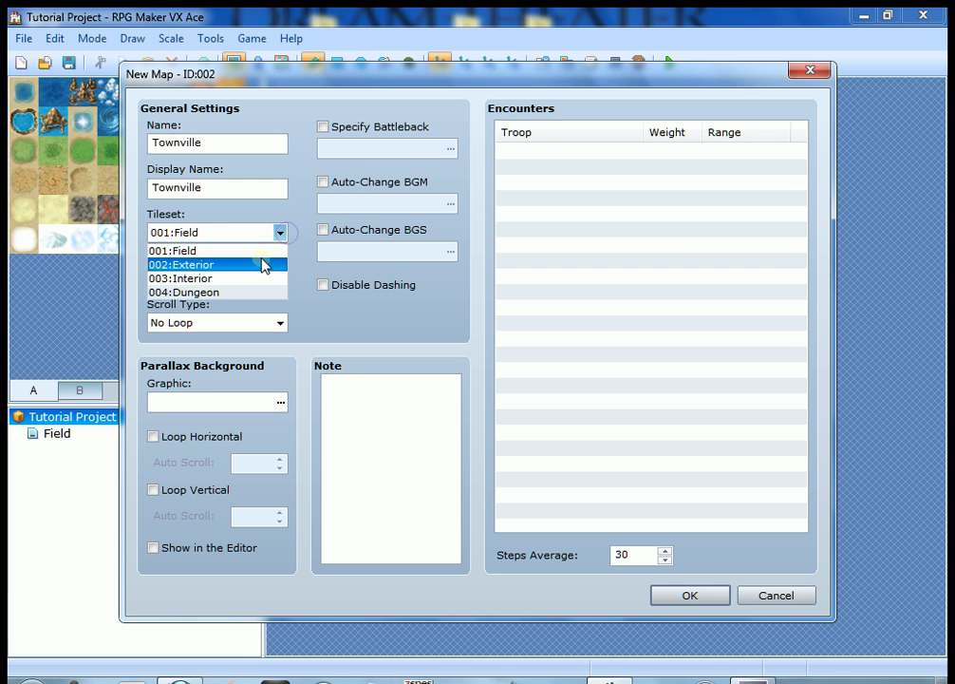
{"action": "left_click", "coordinate": [266, 252]}
{"action": "left_click", "coordinate": [279, 234]}
{"action": "left_click", "coordinate": [253, 266]}
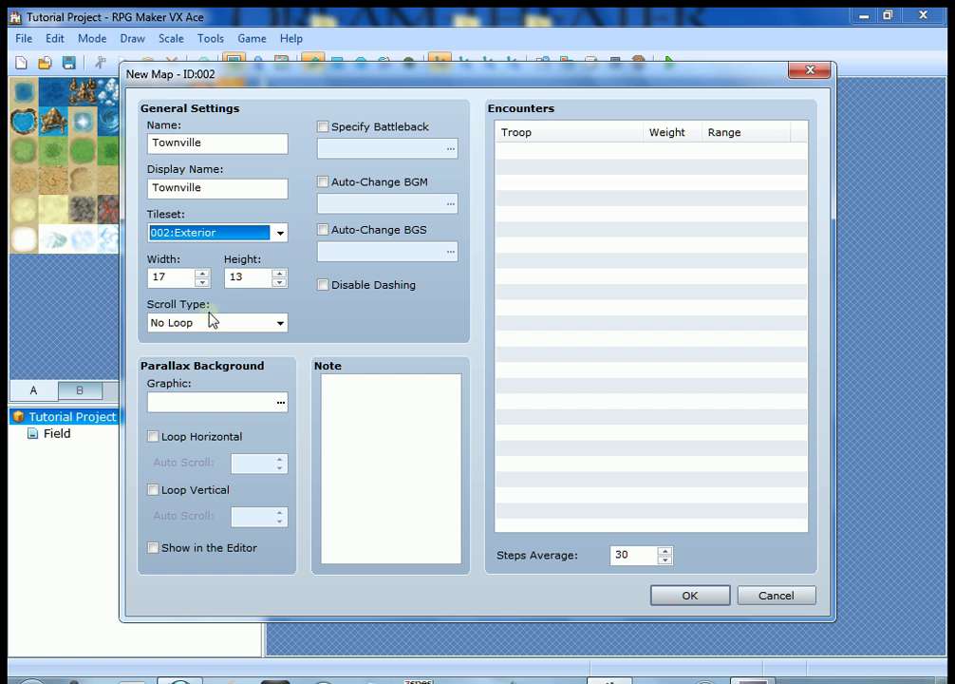
Enable Auto-Change BGM for the new map and preview the Town1 and Town2 tracks
{"action": "left_click", "coordinate": [324, 183]}
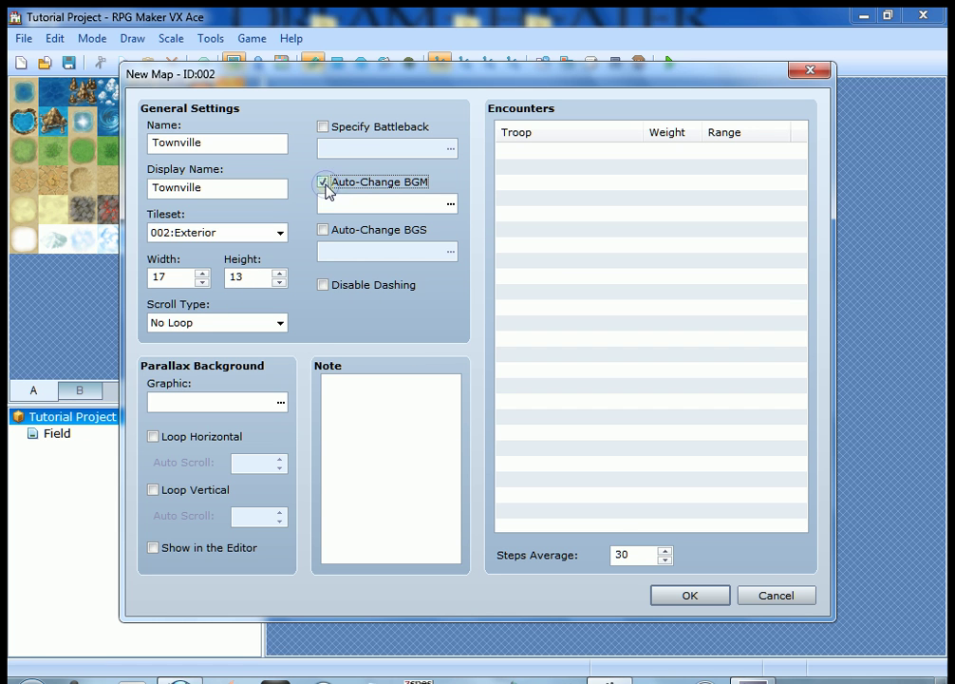
{"action": "left_click", "coordinate": [453, 211]}
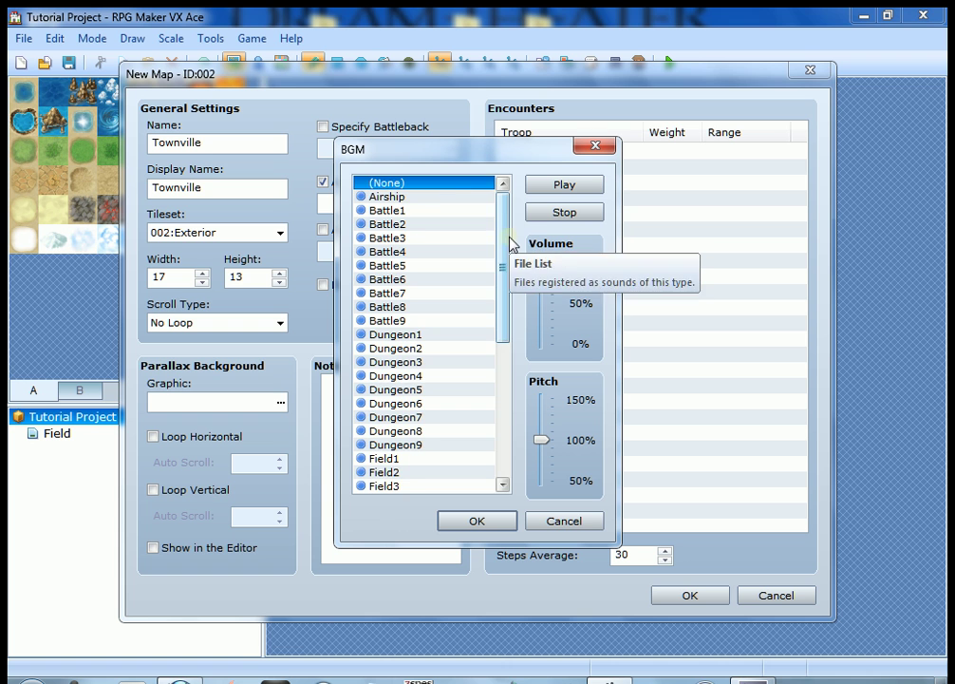
{"action": "left_click_drag", "start_coordinate": [503, 242], "coordinate": [503, 382]}
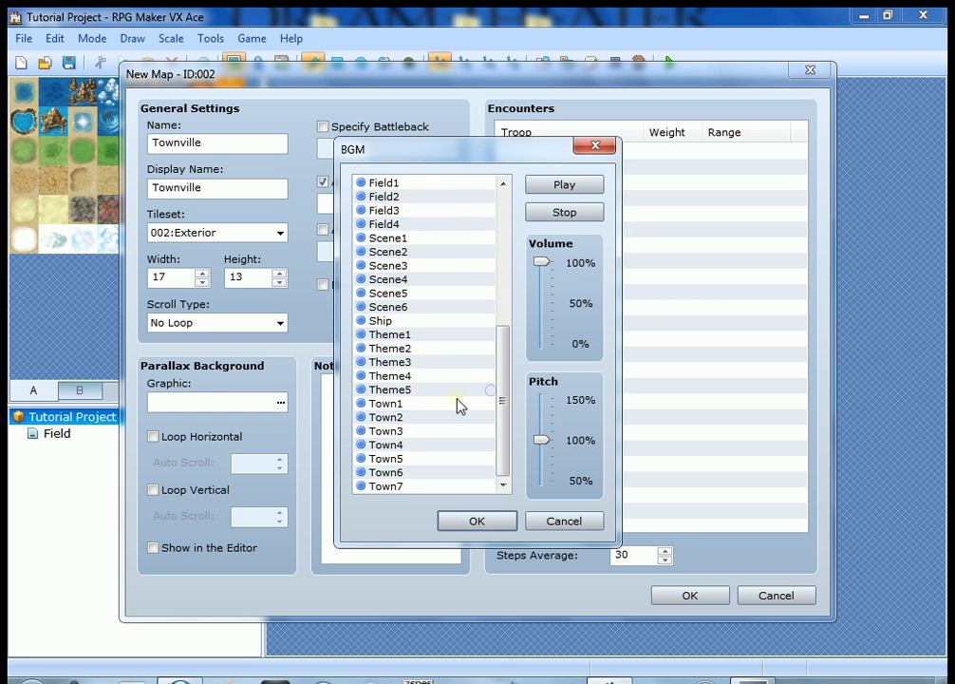
{"action": "left_click", "coordinate": [429, 406]}
{"action": "left_click", "coordinate": [542, 187]}
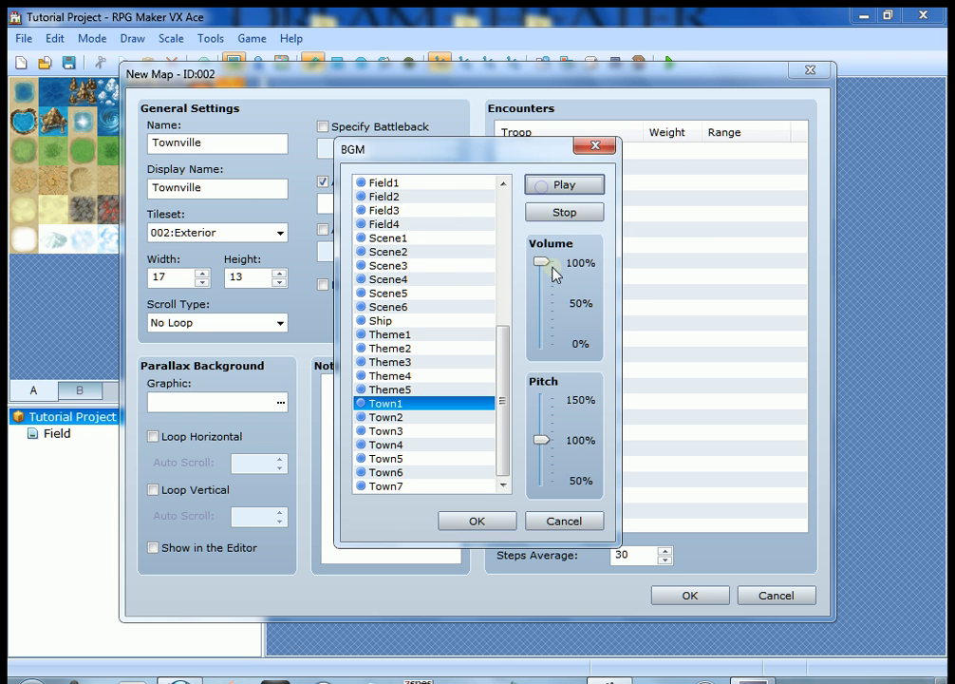
{"action": "left_click", "coordinate": [559, 213]}
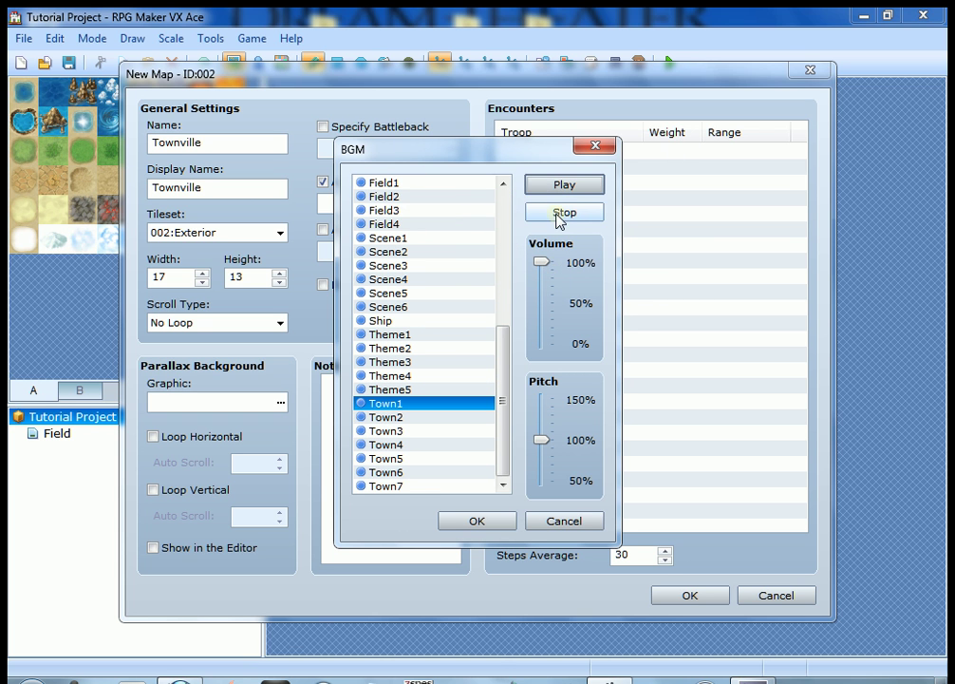
{"action": "left_click", "coordinate": [399, 419]}
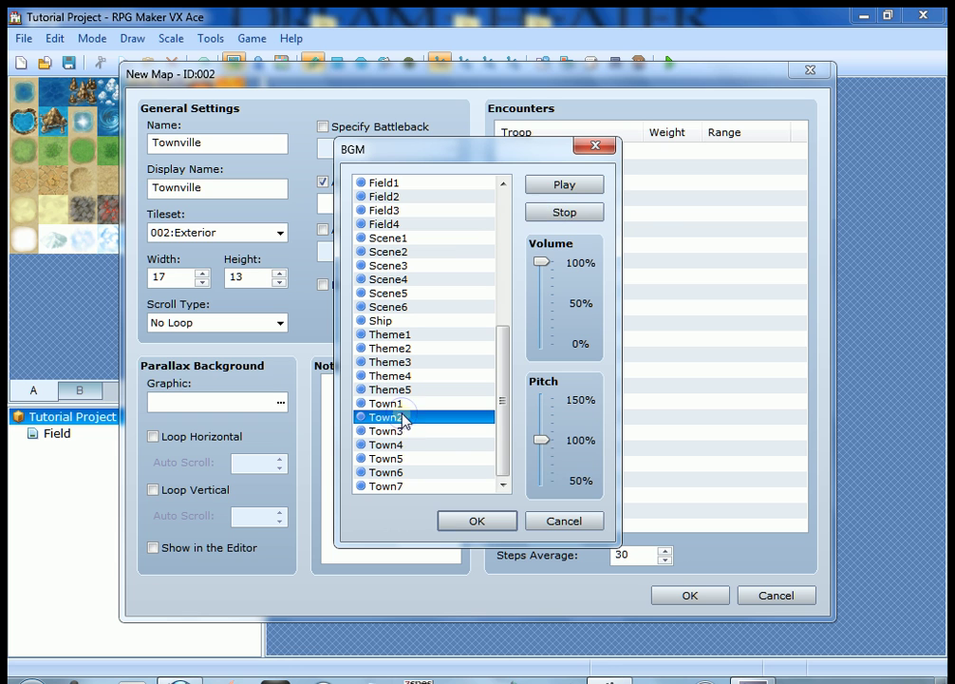
{"action": "left_click", "coordinate": [559, 187]}
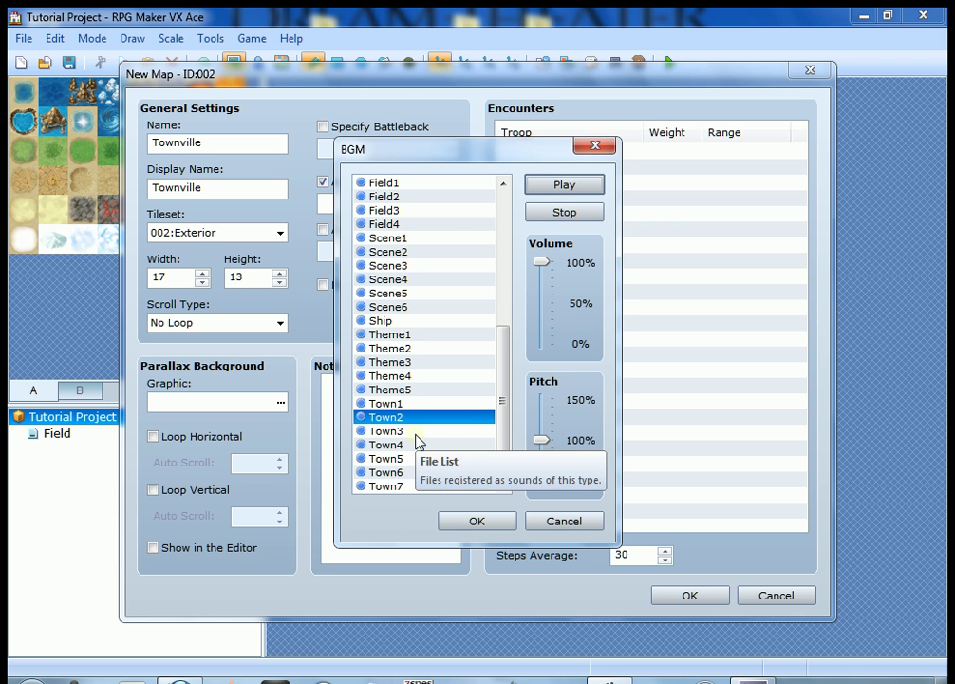
{"action": "left_click", "coordinate": [534, 215]}
Preview the Town3 track, assign it as the map's BGM and create the map
{"action": "left_click", "coordinate": [388, 431]}
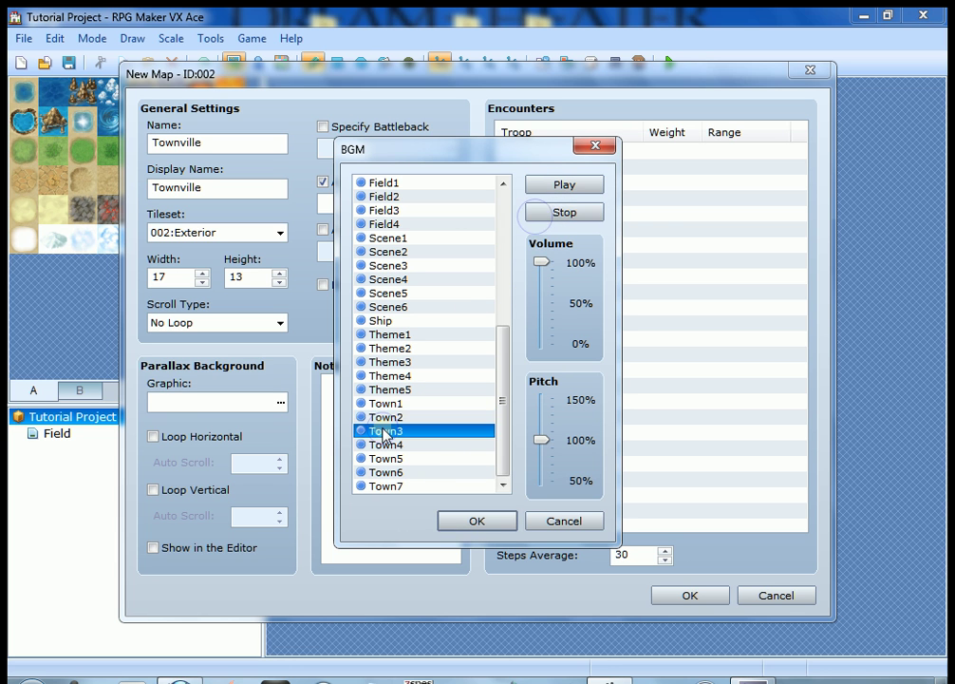
{"action": "left_click", "coordinate": [565, 187]}
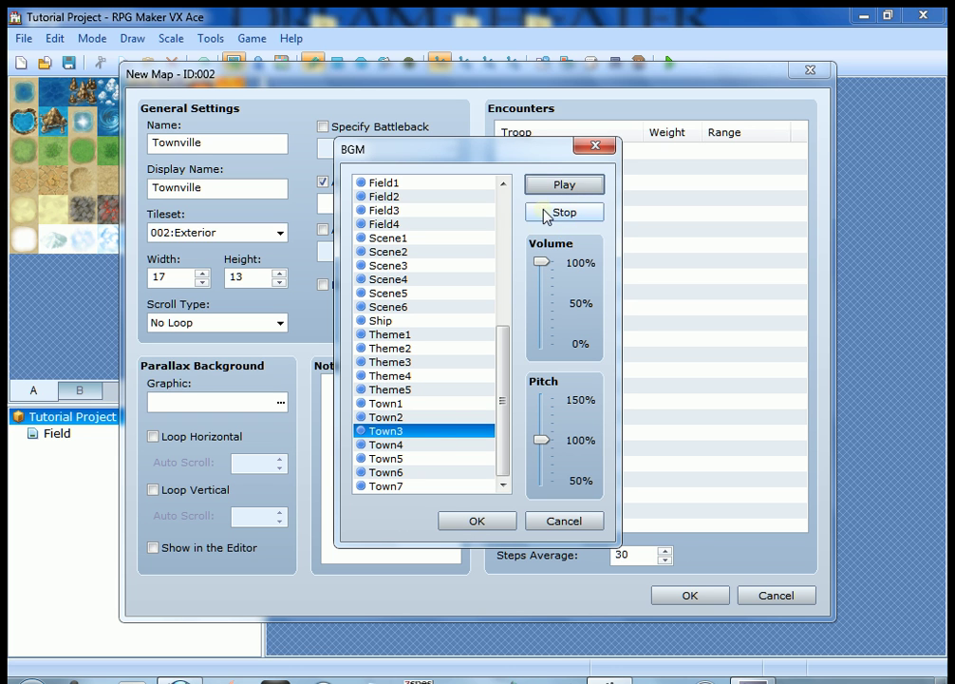
{"action": "left_click", "coordinate": [548, 212]}
{"action": "left_click", "coordinate": [397, 431]}
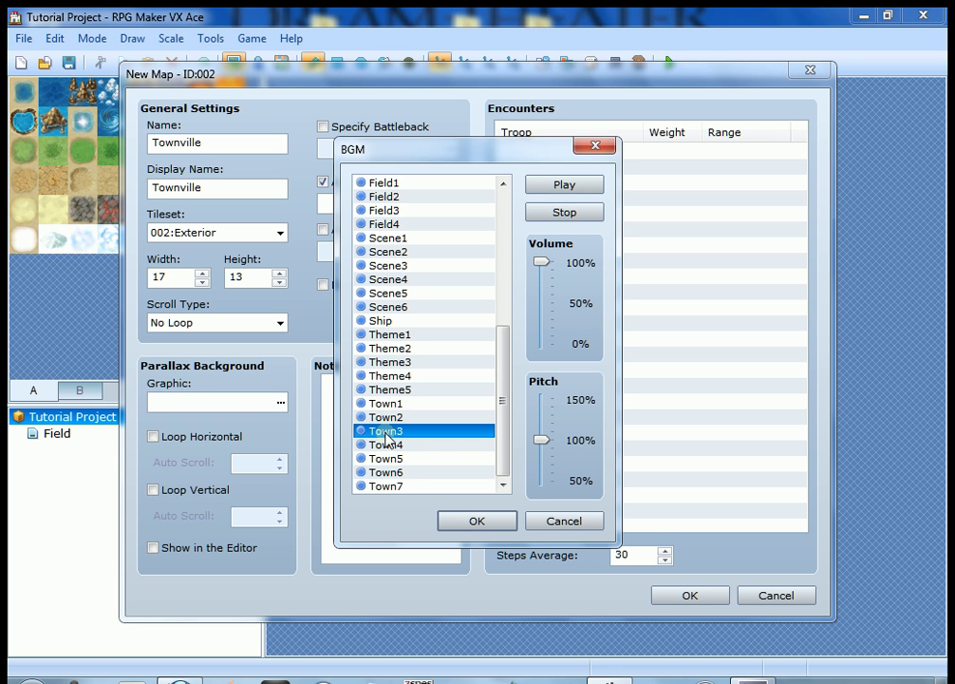
{"action": "left_click", "coordinate": [478, 522]}
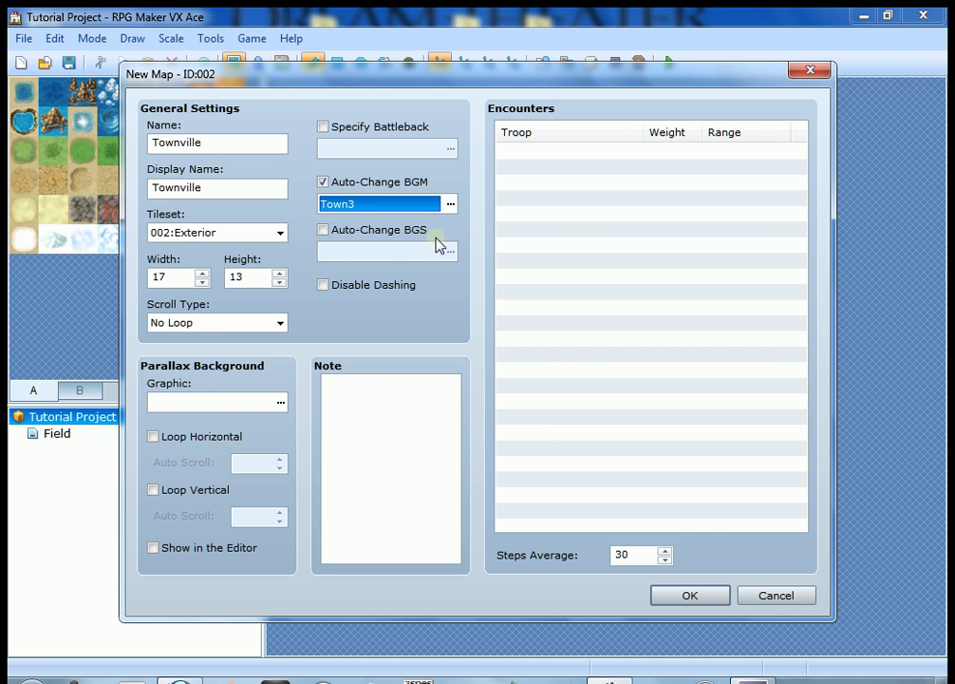
{"action": "left_click", "coordinate": [668, 607]}
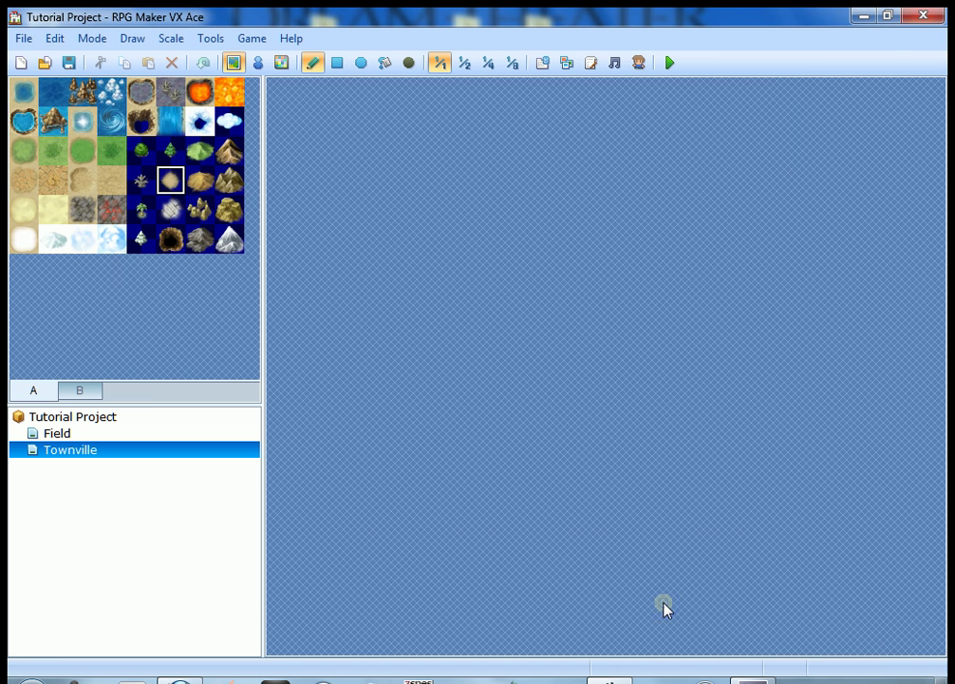
Fill the entire Townville map with the plain grass tile
{"action": "left_click", "coordinate": [63, 434]}
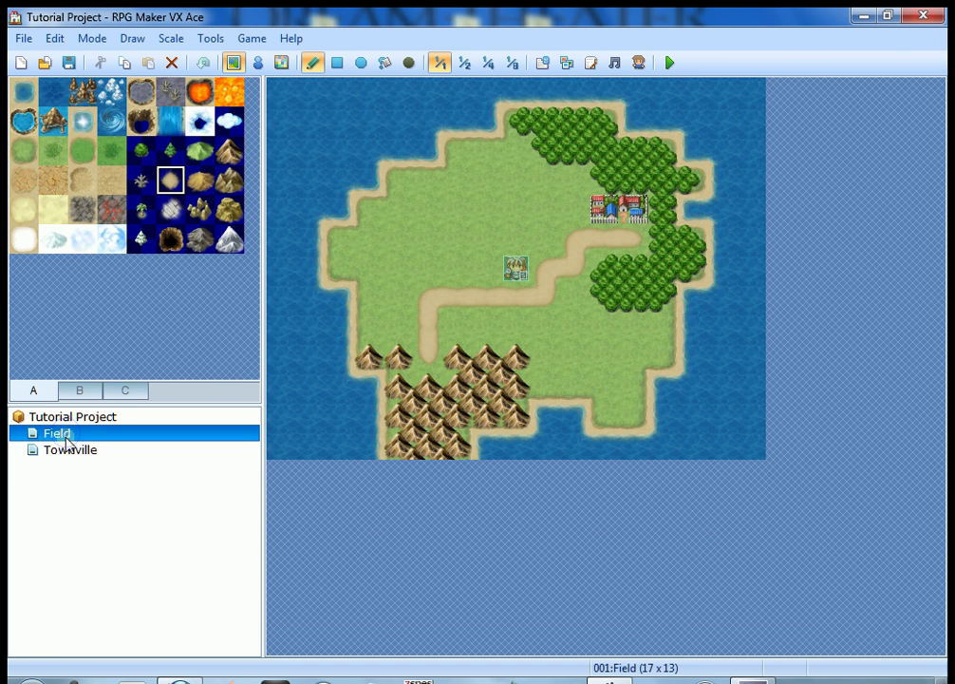
{"action": "left_click", "coordinate": [66, 452]}
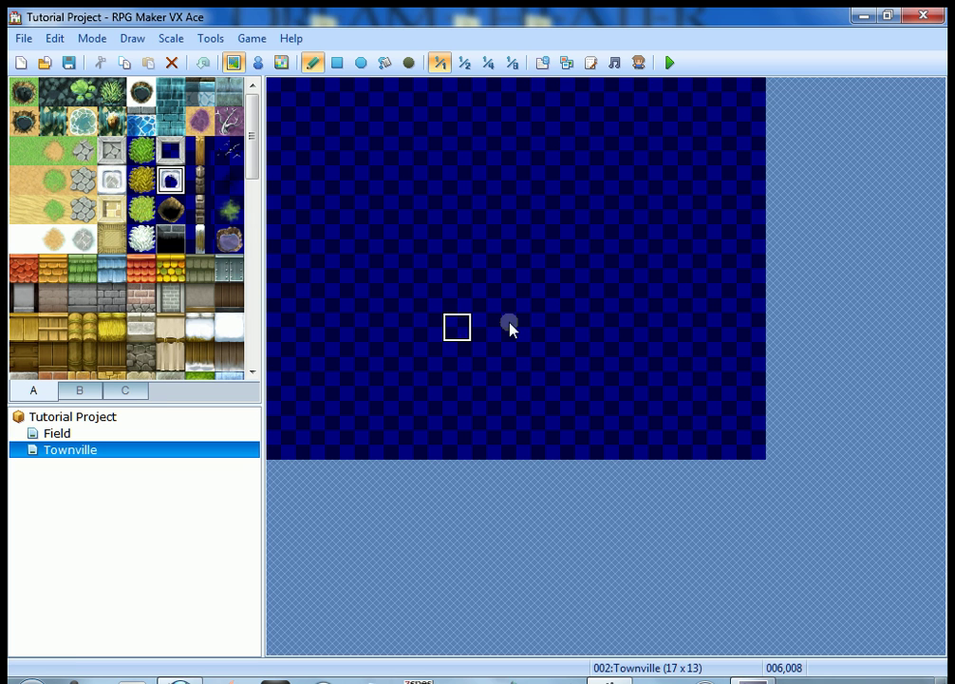
{"action": "left_click", "coordinate": [27, 154]}
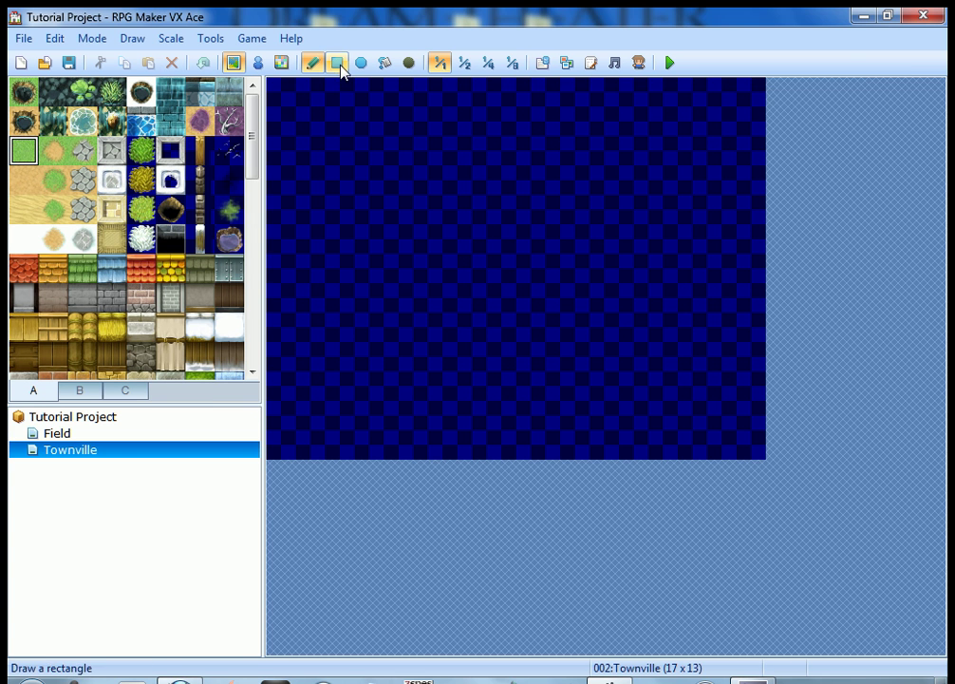
{"action": "left_click", "coordinate": [384, 63]}
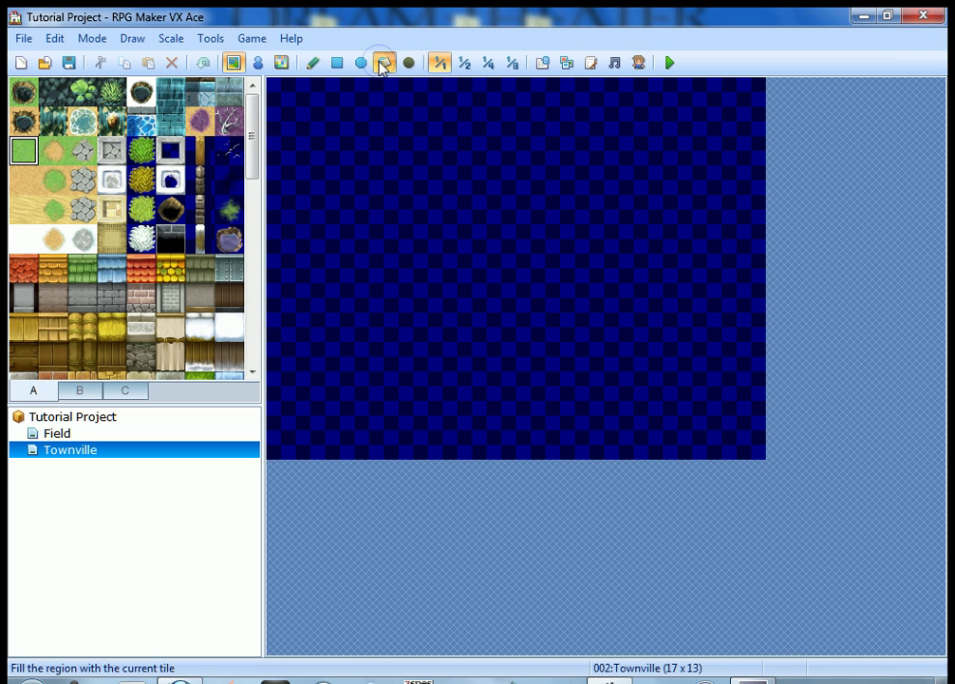
{"action": "left_click", "coordinate": [449, 259]}
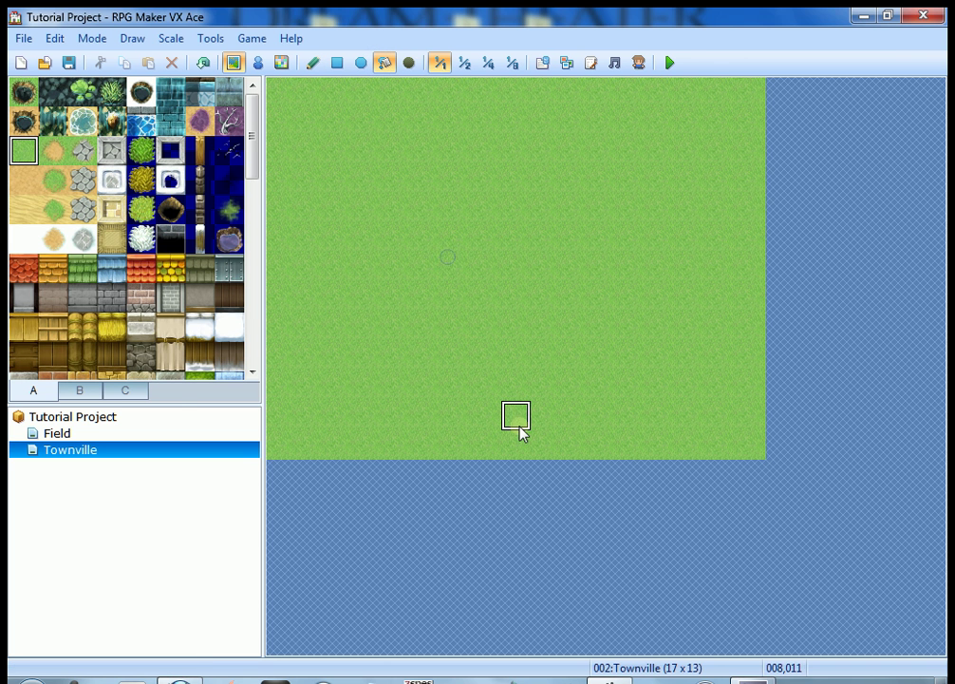
Try flood-filling the whole Townville map with the dirt-on-grass tile, and undo the fill
{"action": "left_click", "coordinate": [55, 162]}
{"action": "left_click", "coordinate": [509, 454]}
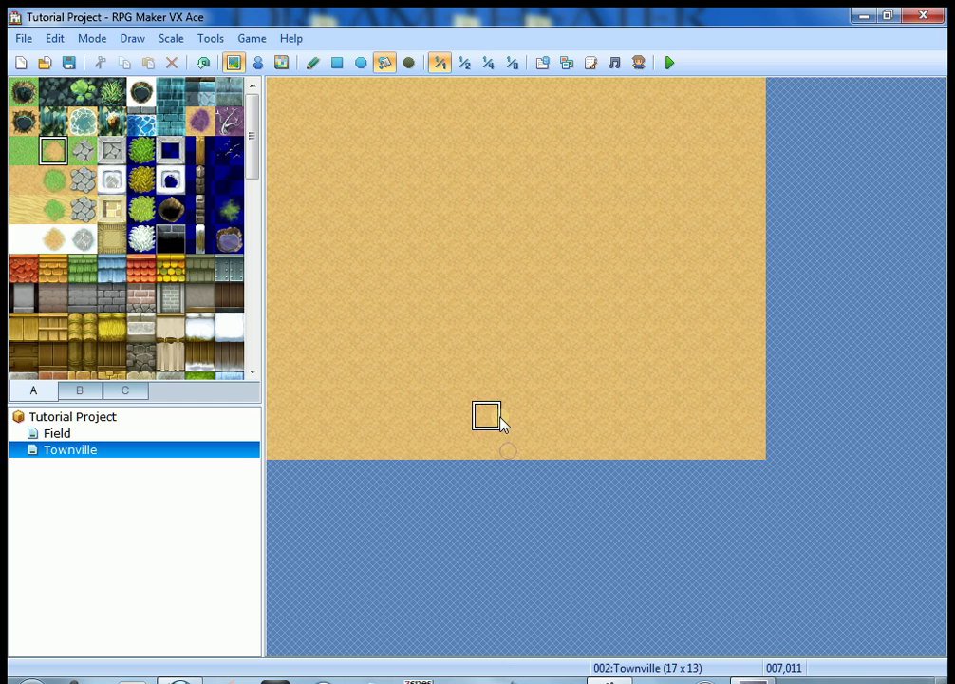
{"action": "key", "text": "ctrl+z"}
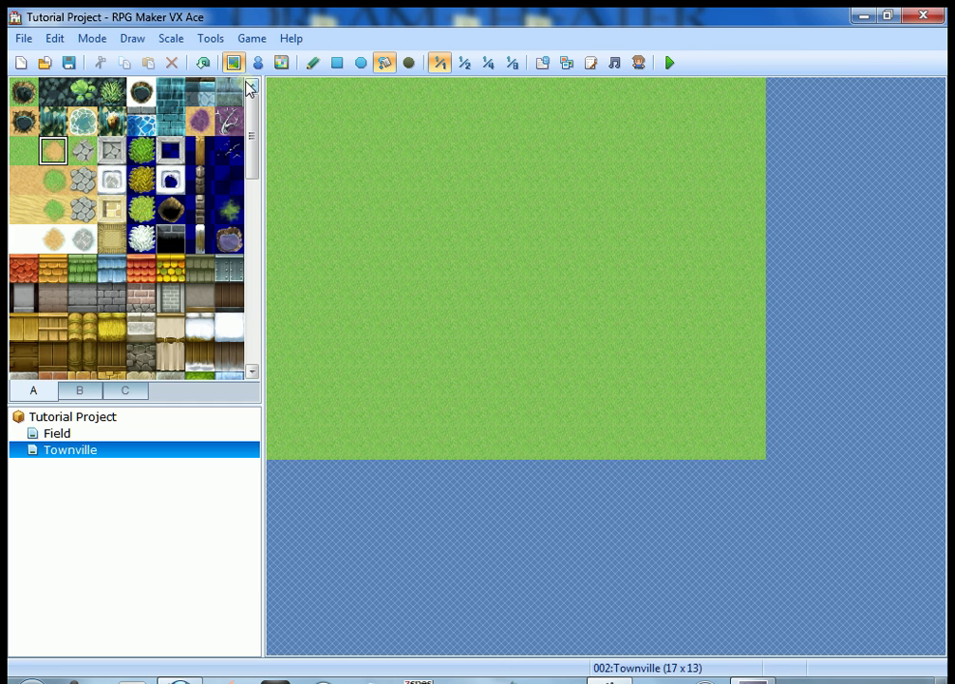
Draw a one-tile-wide dirt road with the pencil from the map's south edge northward, with bent branches to the east and west
{"action": "left_click", "coordinate": [313, 63]}
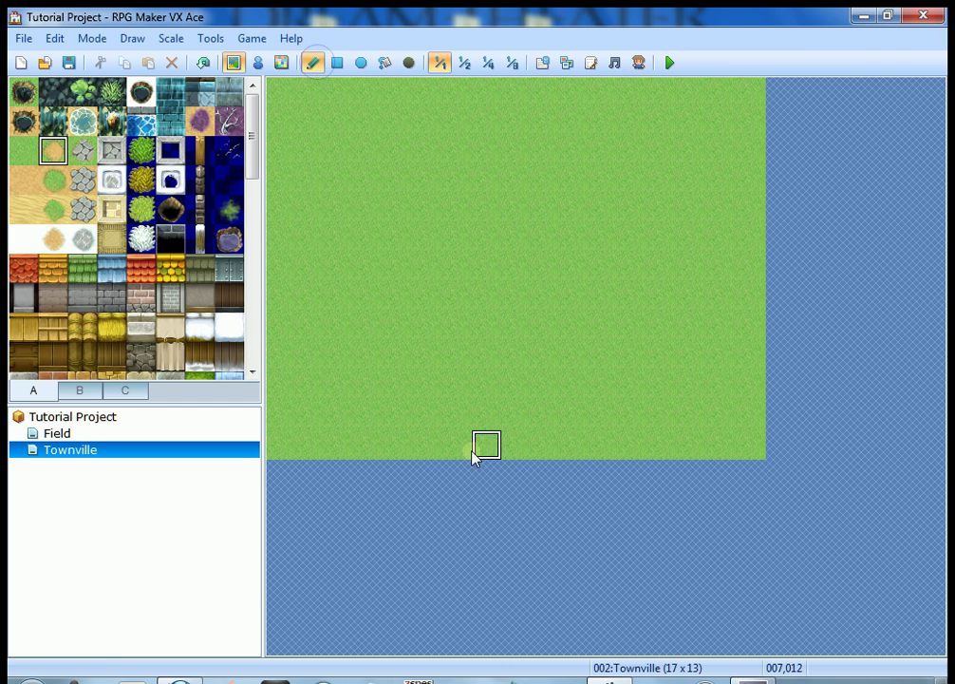
{"action": "mouse_move", "coordinate": [509, 452]}
{"action": "left_mouse_down"}
{"action": "mouse_move", "coordinate": [511, 401]}
{"action": "mouse_move", "coordinate": [471, 351]}
{"action": "mouse_move", "coordinate": [519, 328]}
{"action": "mouse_move", "coordinate": [525, 227]}
{"action": "left_mouse_up"}
{"action": "mouse_move", "coordinate": [544, 359]}
{"action": "left_mouse_down"}
{"action": "mouse_move", "coordinate": [612, 356]}
{"action": "mouse_move", "coordinate": [623, 323]}
{"action": "mouse_move", "coordinate": [669, 309]}
{"action": "left_mouse_up"}
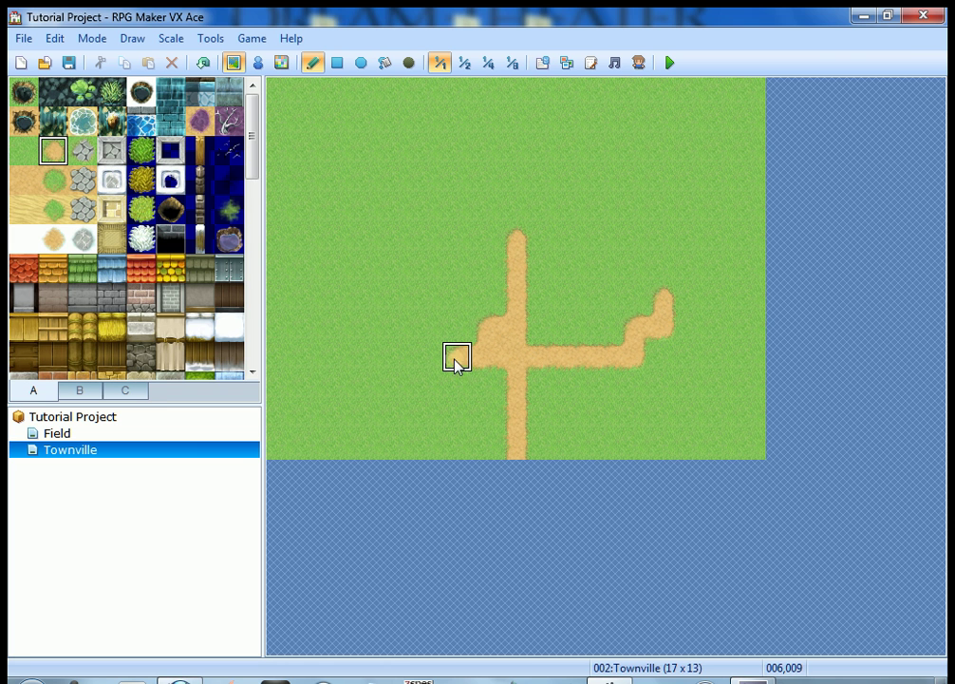
{"action": "mouse_move", "coordinate": [454, 358]}
{"action": "left_mouse_down"}
{"action": "mouse_move", "coordinate": [389, 354]}
{"action": "mouse_move", "coordinate": [339, 298]}
{"action": "left_mouse_up"}
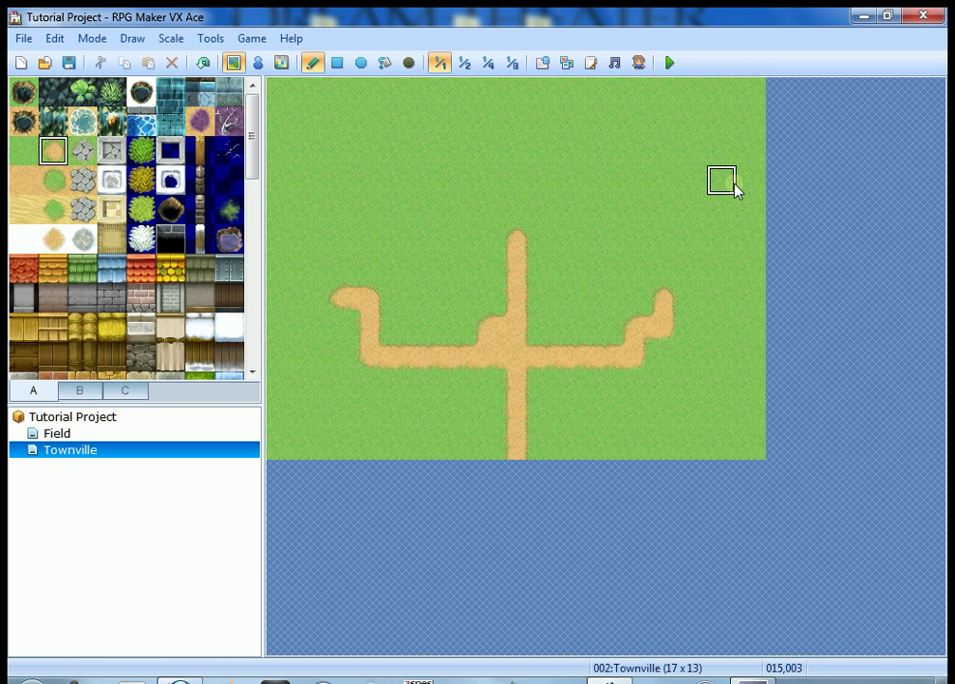
Paint a three-tile-wide building of blue roof over gray brick wall north of the western road branch, starting at tile 001,004
{"action": "left_click_drag", "start_coordinate": [252, 145], "coordinate": [262, 176]}
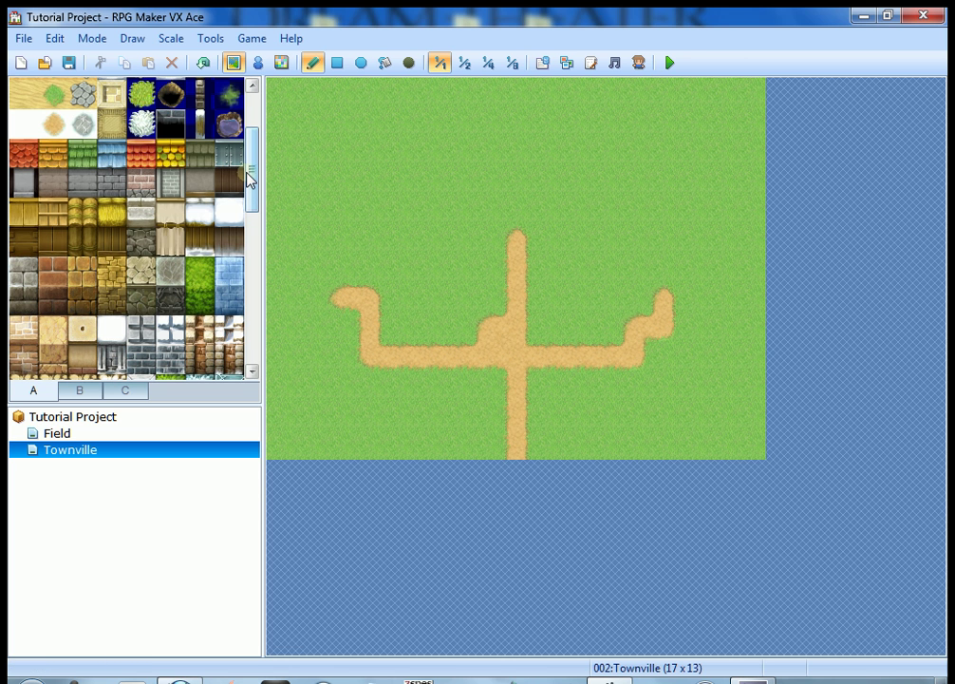
{"action": "left_click_drag", "start_coordinate": [250, 181], "coordinate": [251, 122]}
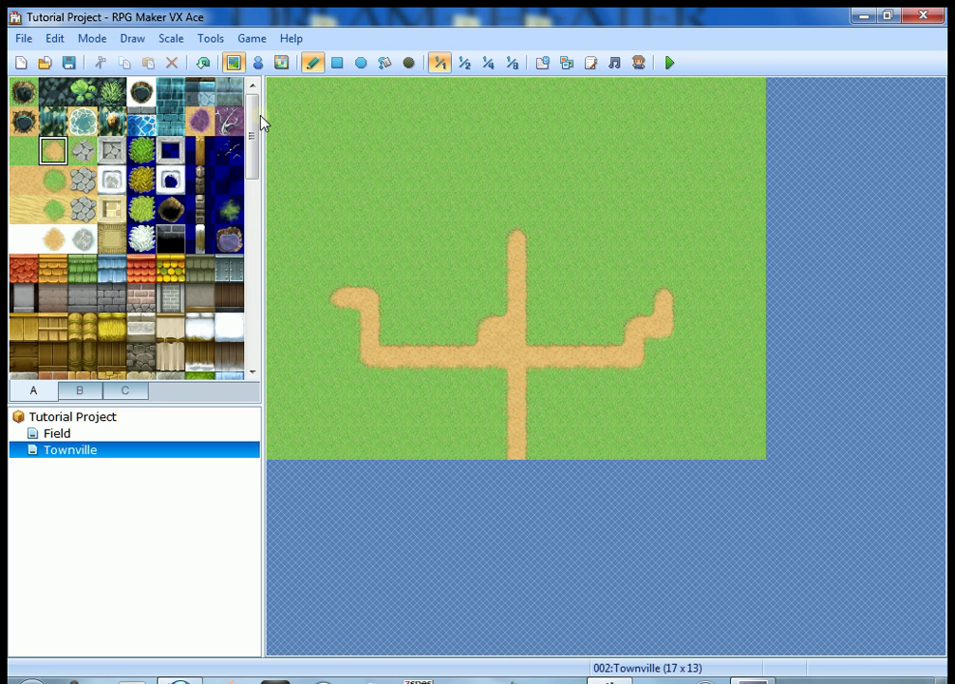
{"action": "left_click_drag", "start_coordinate": [255, 132], "coordinate": [256, 167]}
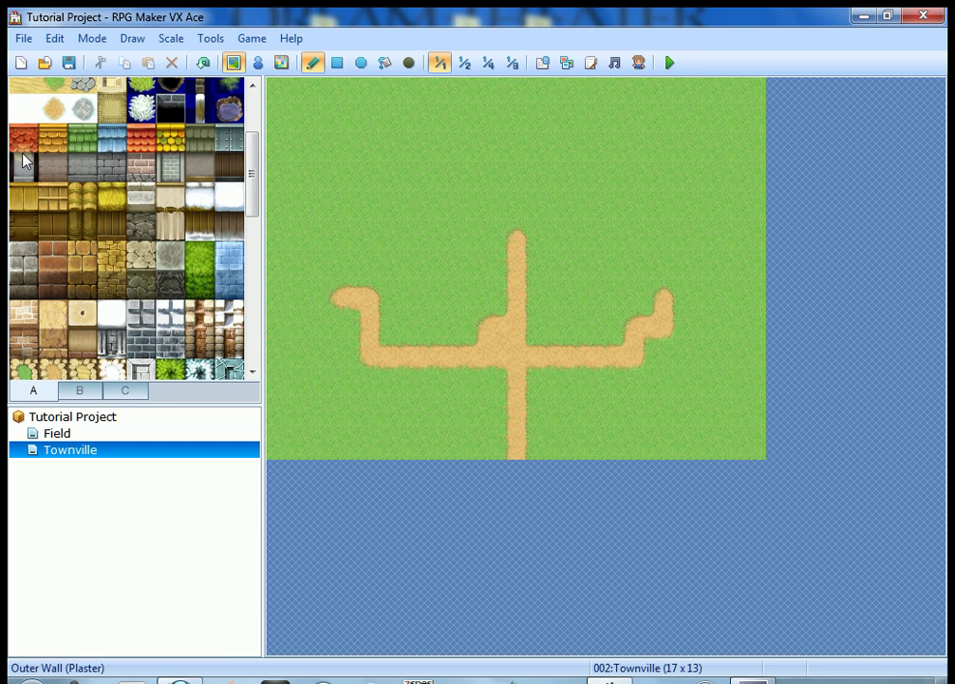
{"action": "left_click_drag", "start_coordinate": [117, 145], "coordinate": [120, 176]}
{"action": "left_click", "coordinate": [117, 169]}
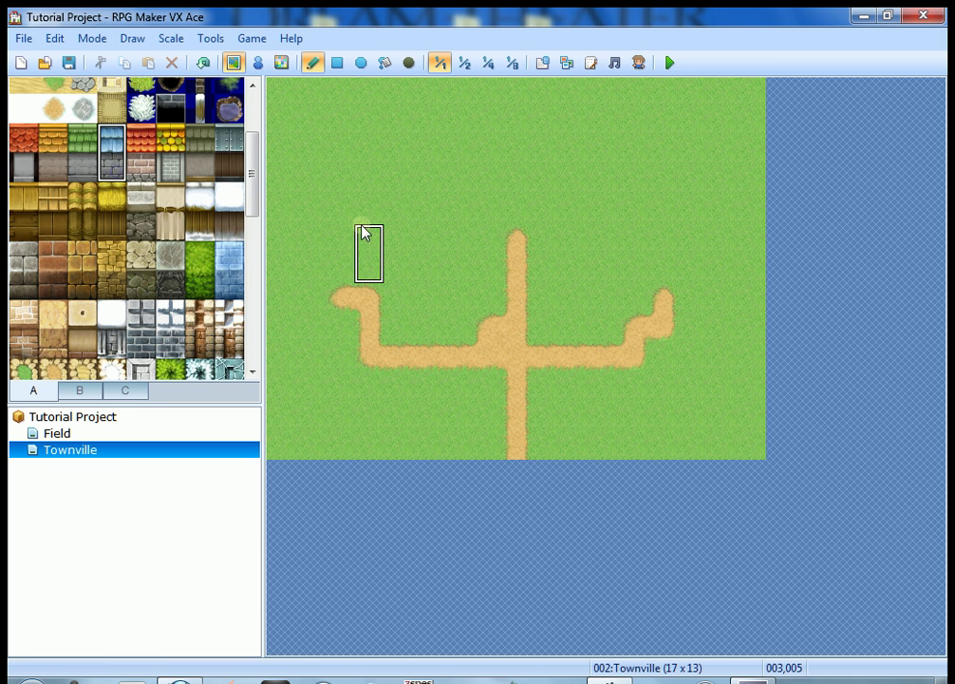
{"action": "left_click_drag", "start_coordinate": [306, 211], "coordinate": [369, 210]}
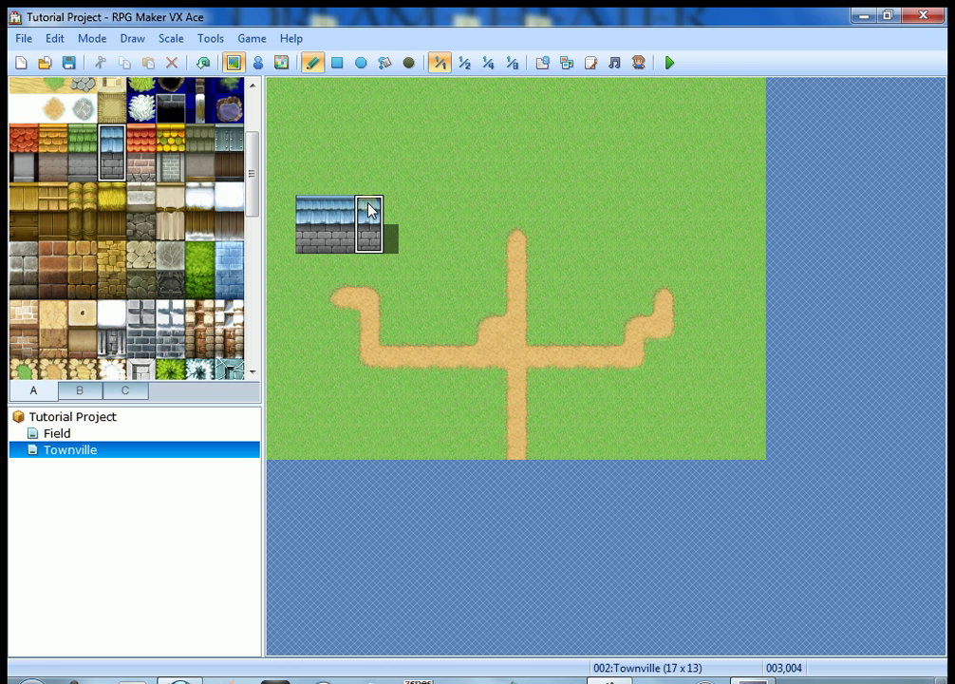
Rebuild the western building with a two-tile-high gray brick wall and a three-tile-wide blue roof row above it at row 003
{"action": "left_click", "coordinate": [114, 168]}
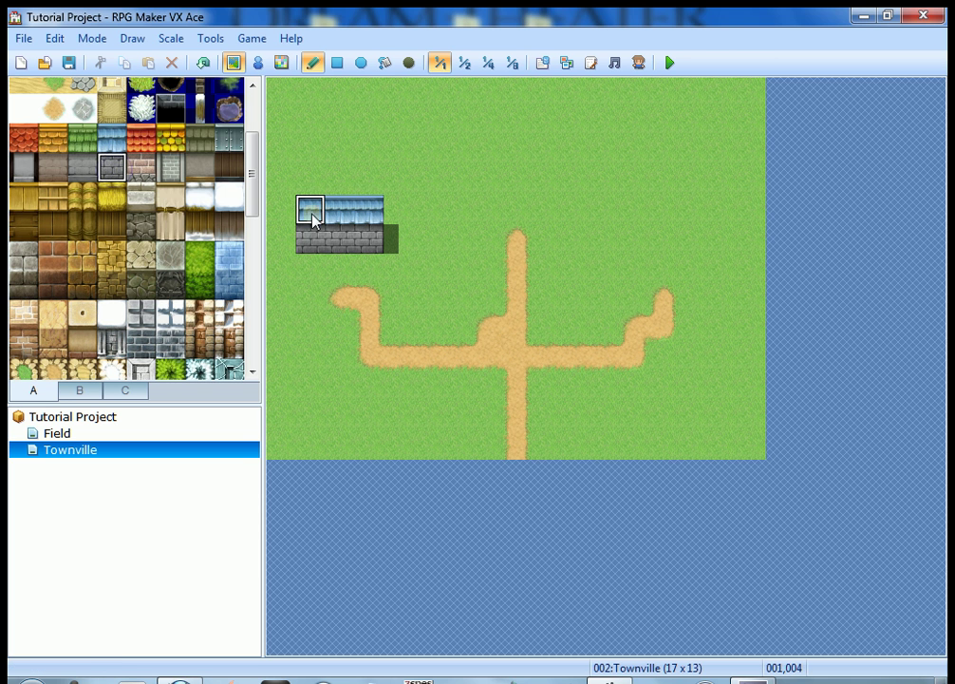
{"action": "left_click_drag", "start_coordinate": [313, 220], "coordinate": [373, 211]}
{"action": "left_click", "coordinate": [111, 141]}
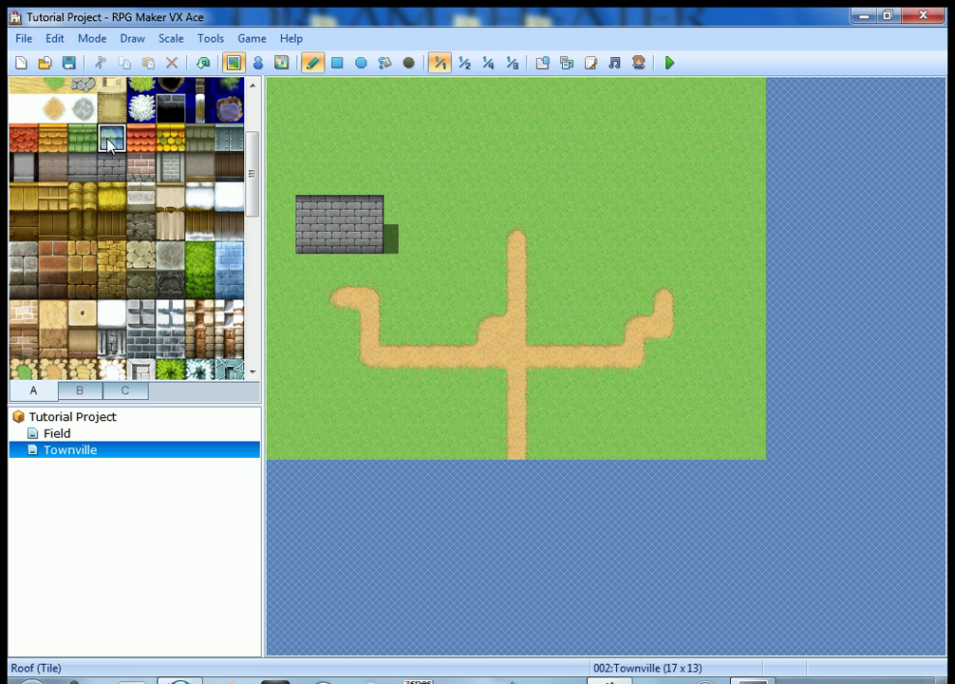
{"action": "left_click_drag", "start_coordinate": [310, 184], "coordinate": [368, 182]}
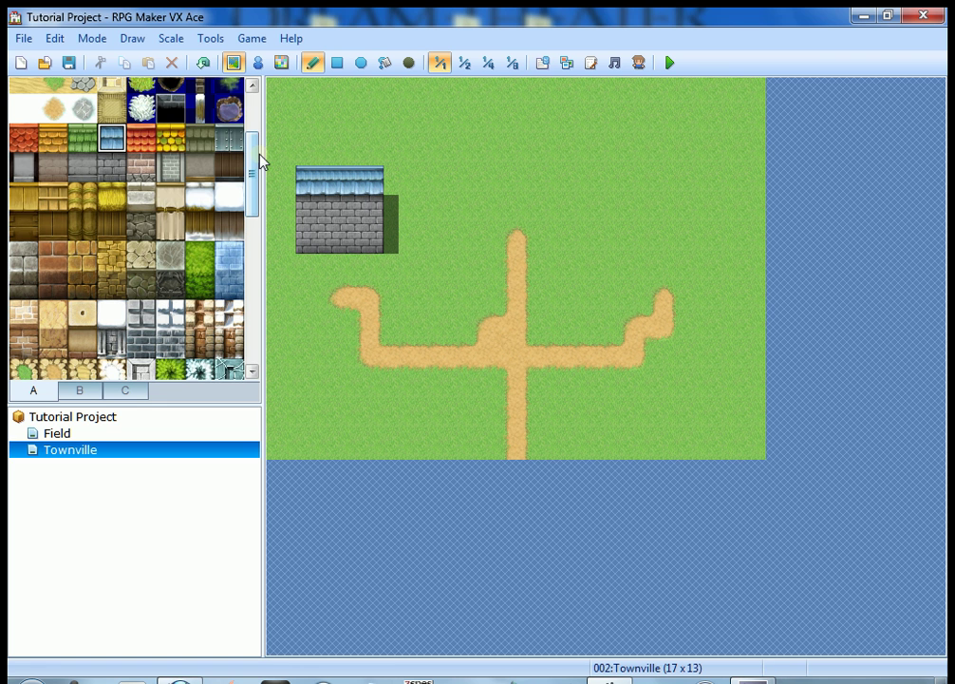
Paint a second building north of the central road: a 3×2-tile pinkish brick wall from 007,002 to 009,003, topped by a red-orange roof row
{"action": "mouse_move", "coordinate": [259, 153]}
{"action": "left_mouse_down"}
{"action": "mouse_move", "coordinate": [258, 202]}
{"action": "mouse_move", "coordinate": [256, 140]}
{"action": "left_mouse_up"}
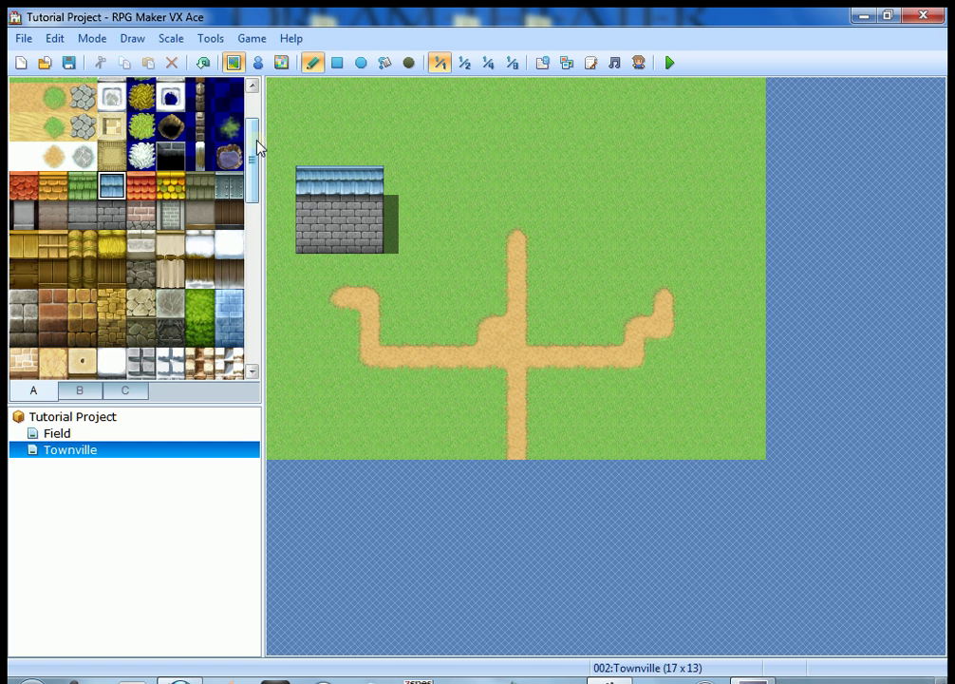
{"action": "left_click_drag", "start_coordinate": [258, 147], "coordinate": [247, 104]}
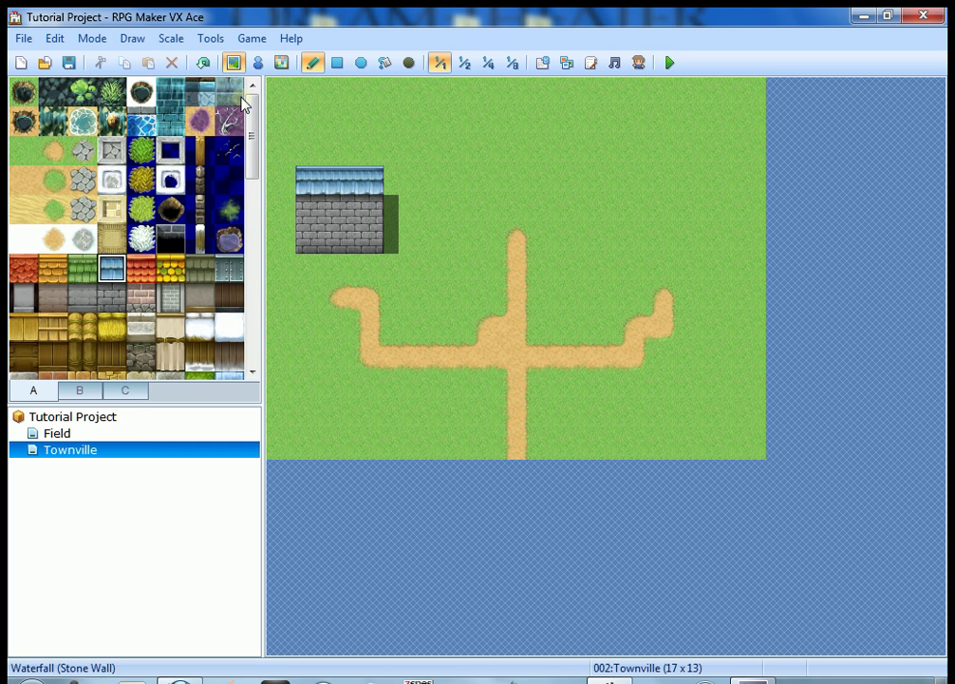
{"action": "left_click_drag", "start_coordinate": [253, 154], "coordinate": [253, 107]}
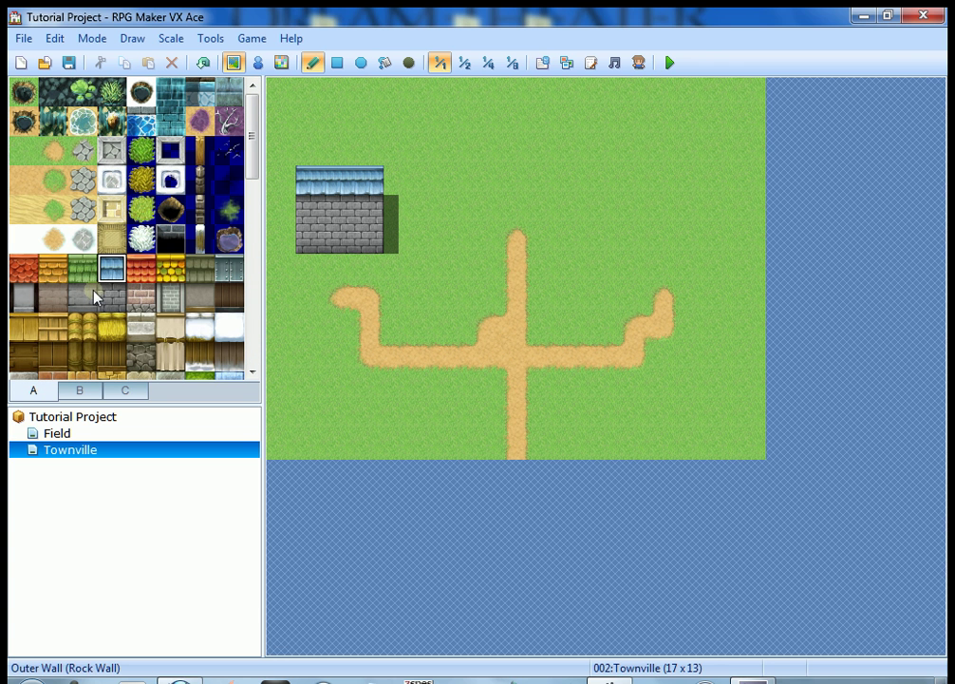
{"action": "left_click", "coordinate": [142, 298]}
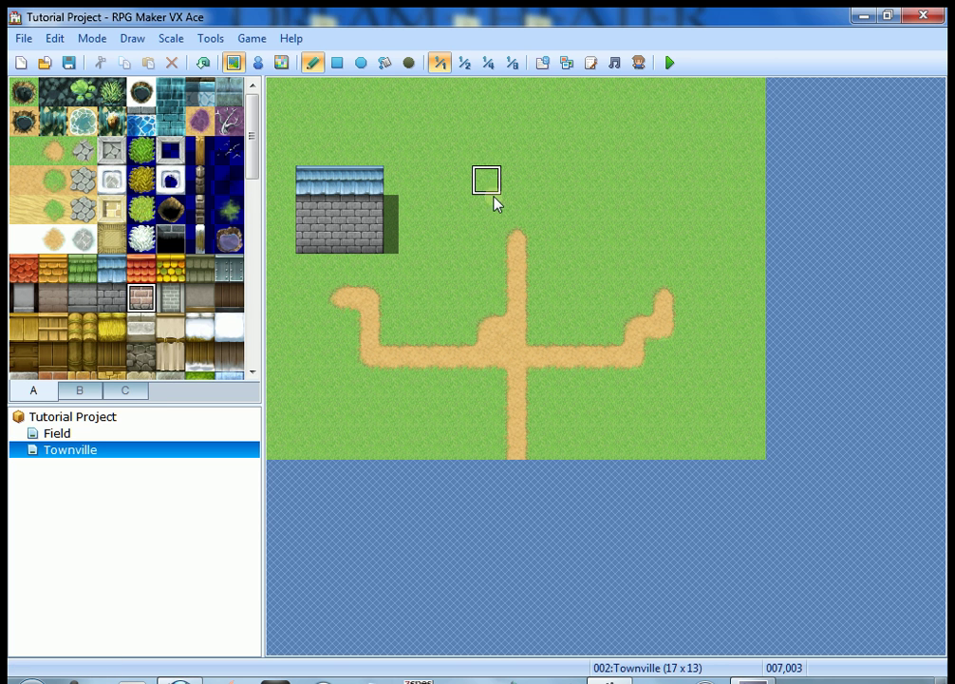
{"action": "mouse_move", "coordinate": [486, 180]}
{"action": "left_mouse_down"}
{"action": "mouse_move", "coordinate": [488, 159]}
{"action": "mouse_move", "coordinate": [543, 163]}
{"action": "mouse_move", "coordinate": [544, 154]}
{"action": "left_mouse_up"}
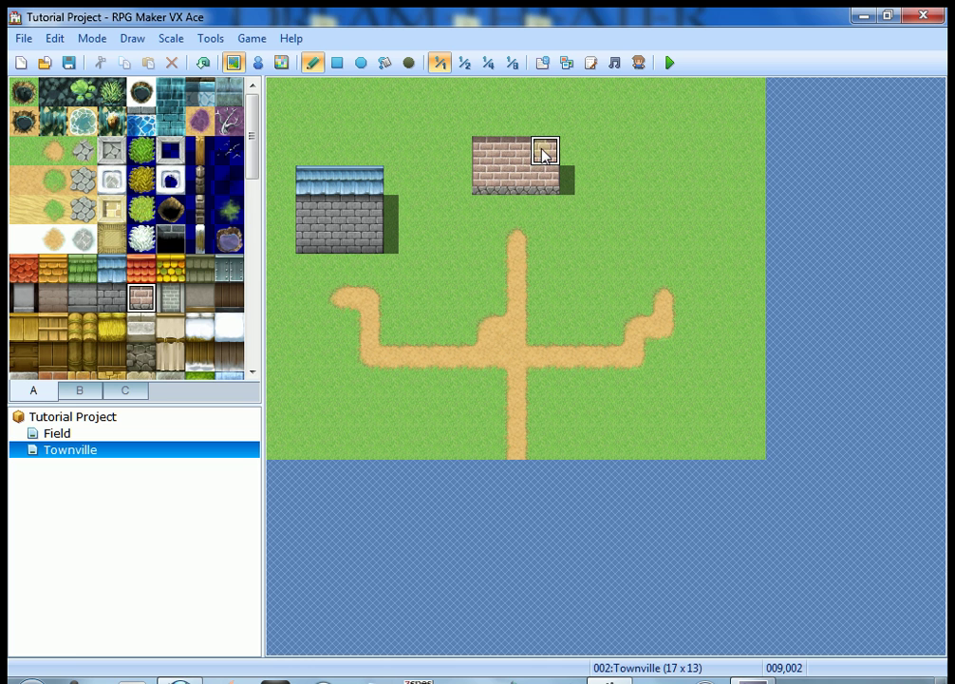
{"action": "left_click", "coordinate": [140, 269]}
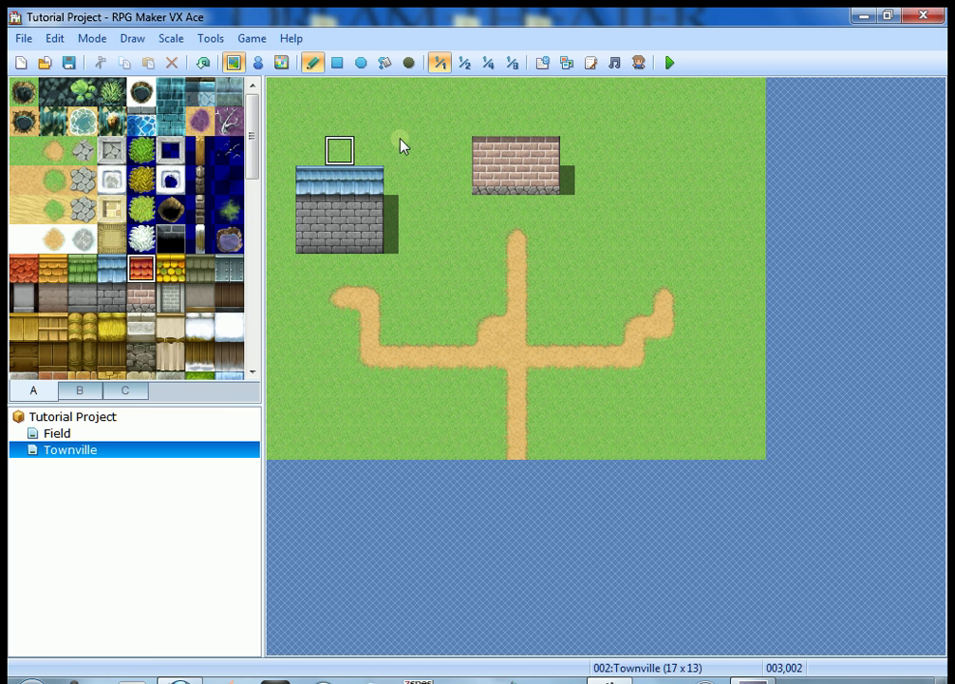
{"action": "left_click_drag", "start_coordinate": [486, 121], "coordinate": [537, 123]}
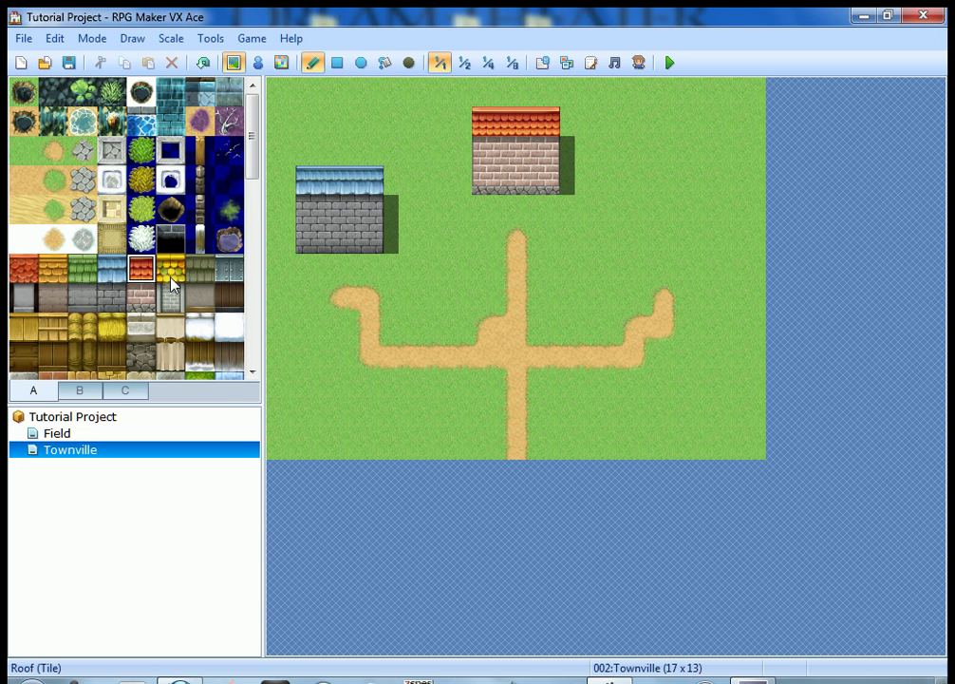
Paint a third building above the eastern road branch: a plain gray-brown wall three tiles wide and two high, topped by an olive-green roof row
{"action": "left_click", "coordinate": [199, 297]}
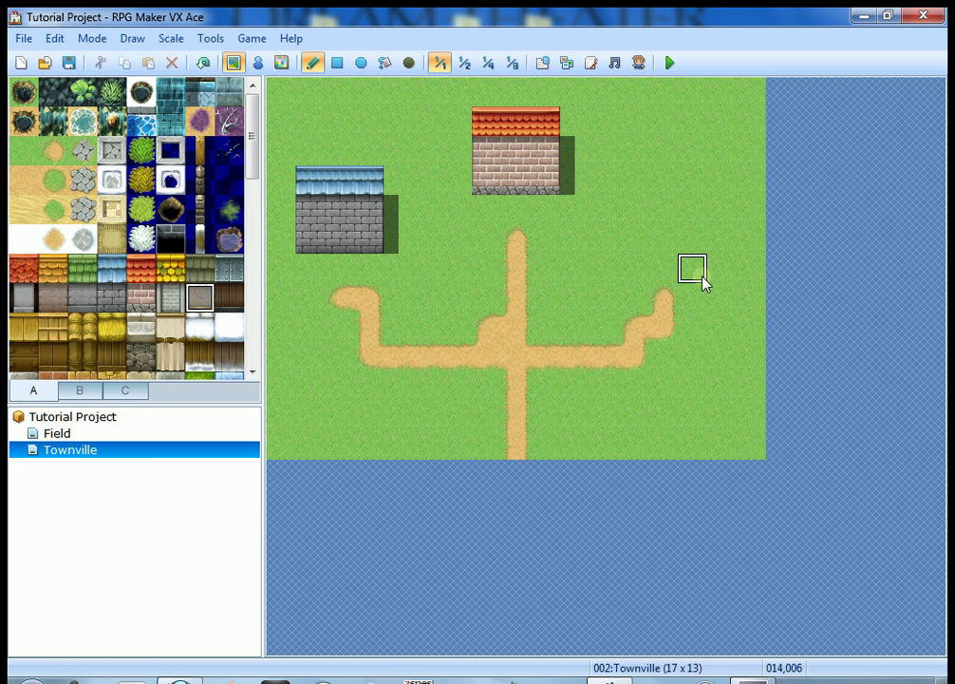
{"action": "left_click_drag", "start_coordinate": [639, 275], "coordinate": [689, 269]}
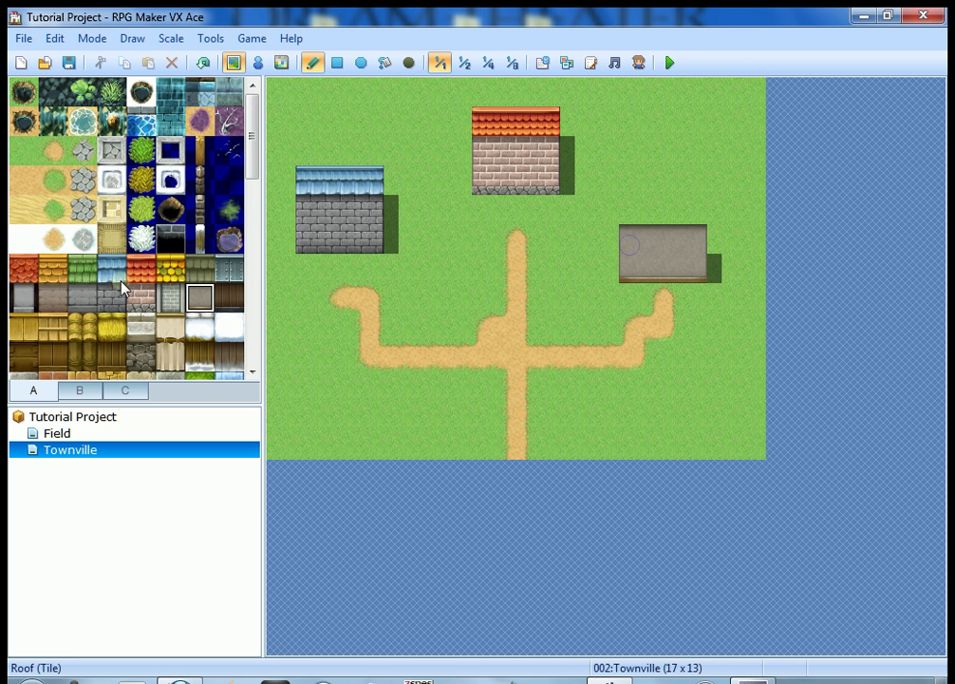
{"action": "left_click", "coordinate": [199, 270]}
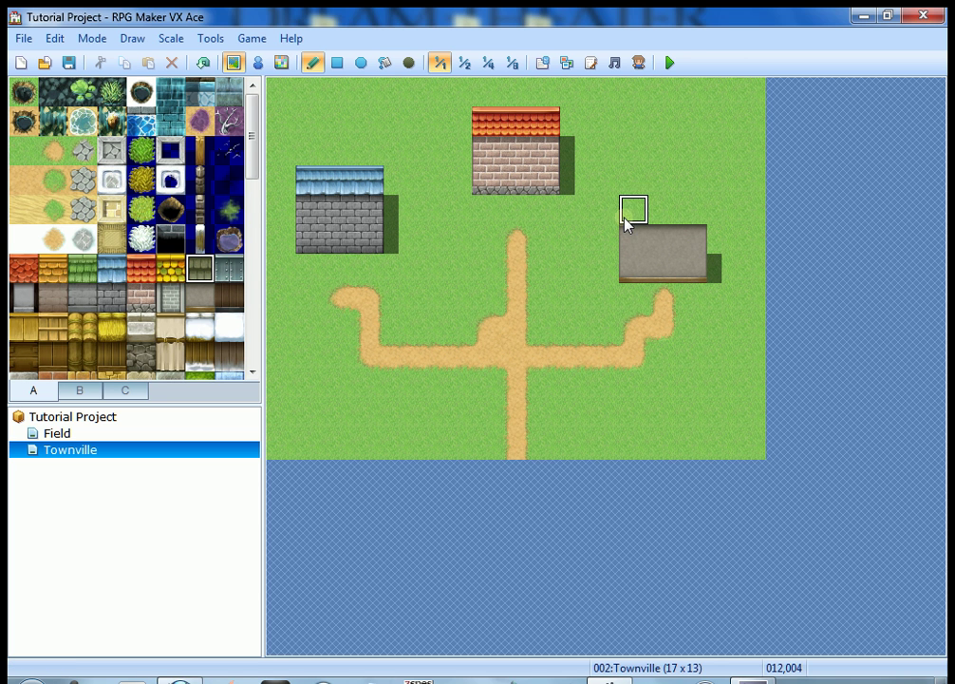
{"action": "left_click_drag", "start_coordinate": [633, 209], "coordinate": [691, 209]}
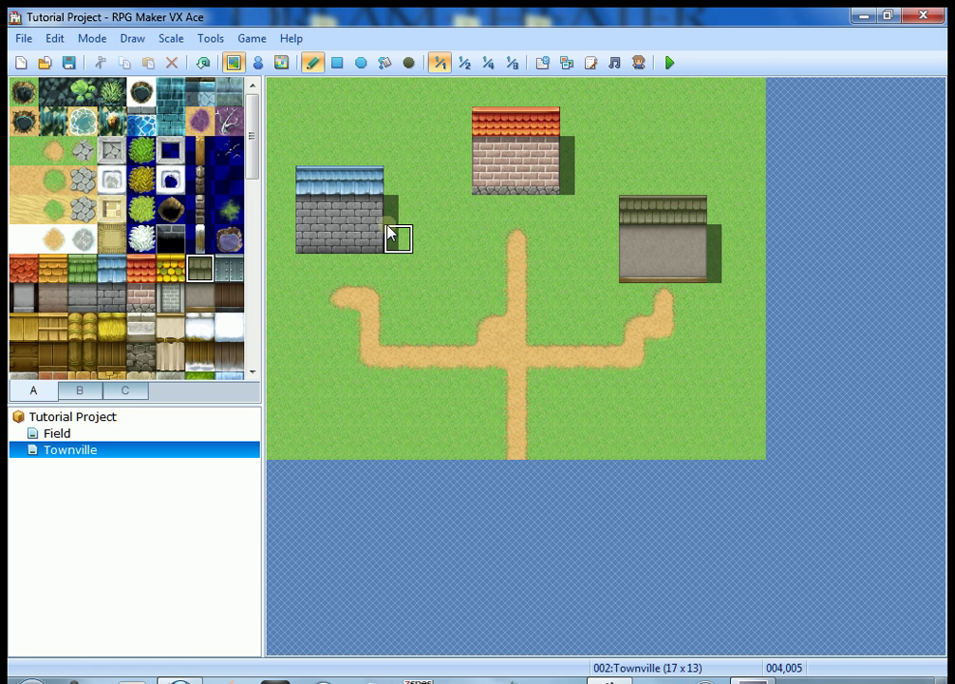
Draw a wooden fence around the blue-roofed building, along its north and east sides and down the map's west edge to row 007
{"action": "left_click", "coordinate": [195, 152]}
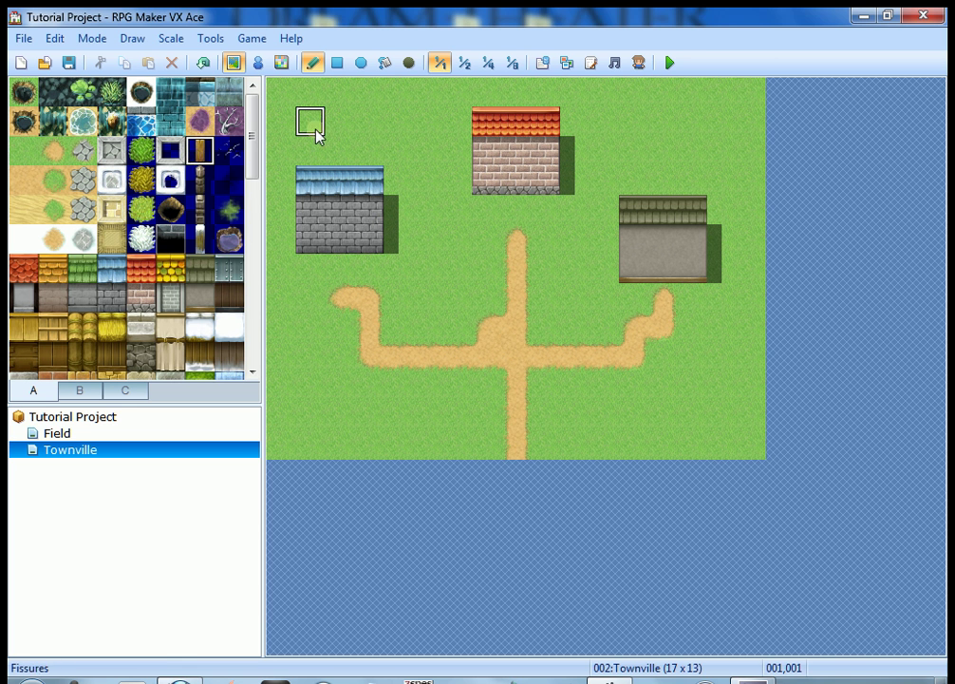
{"action": "mouse_move", "coordinate": [279, 151]}
{"action": "left_mouse_down"}
{"action": "mouse_move", "coordinate": [411, 149]}
{"action": "mouse_move", "coordinate": [411, 230]}
{"action": "mouse_move", "coordinate": [424, 268]}
{"action": "mouse_move", "coordinate": [414, 277]}
{"action": "left_mouse_up"}
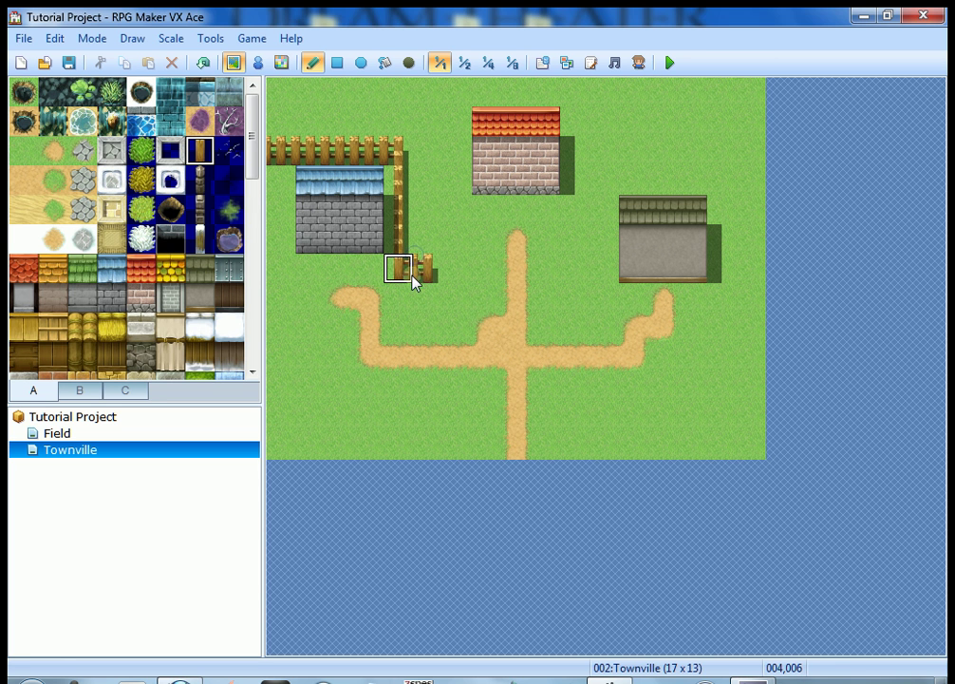
{"action": "left_click", "coordinate": [426, 295]}
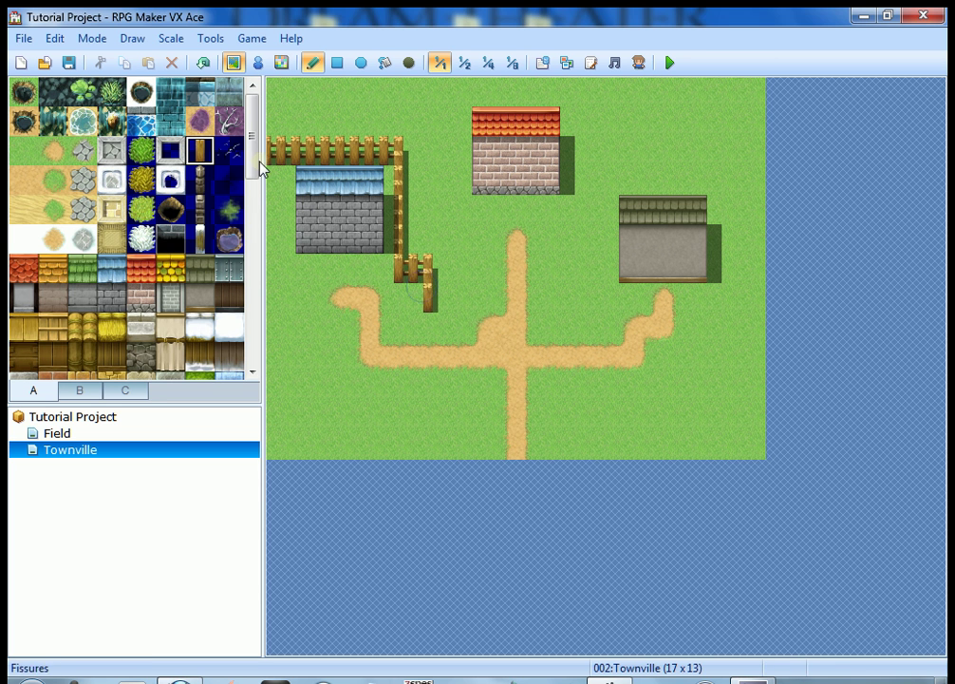
{"action": "mouse_move", "coordinate": [277, 176]}
{"action": "left_mouse_down"}
{"action": "mouse_move", "coordinate": [267, 279]}
{"action": "mouse_move", "coordinate": [275, 300]}
{"action": "left_mouse_up"}
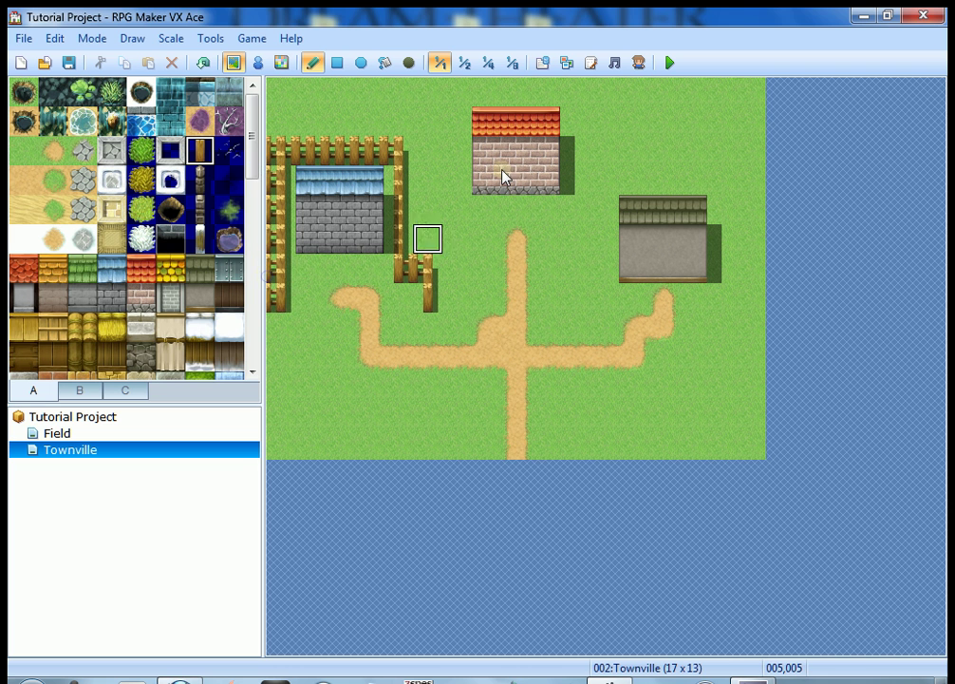
Extend the wooden fence along the map's north edge and down the east edge, adding a vertical divider between the red-roofed and green-roofed buildings
{"action": "mouse_move", "coordinate": [380, 125]}
{"action": "left_mouse_down"}
{"action": "mouse_move", "coordinate": [425, 89]}
{"action": "mouse_move", "coordinate": [495, 91]}
{"action": "left_mouse_up"}
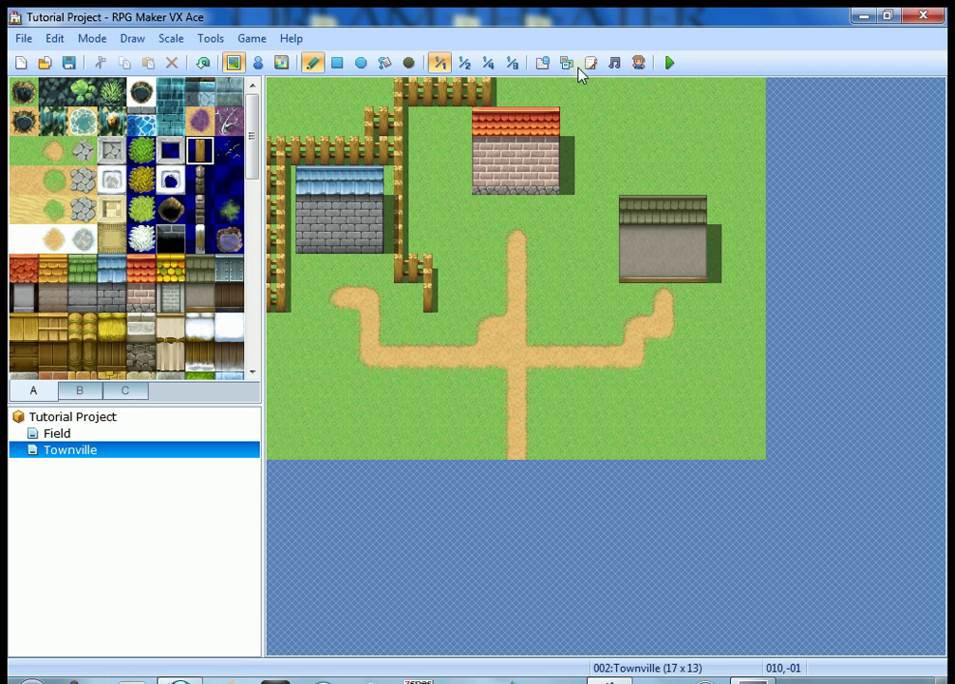
{"action": "mouse_move", "coordinate": [603, 86]}
{"action": "left_mouse_down"}
{"action": "mouse_move", "coordinate": [500, 89]}
{"action": "mouse_move", "coordinate": [610, 90]}
{"action": "mouse_move", "coordinate": [727, 140]}
{"action": "mouse_move", "coordinate": [784, 148]}
{"action": "mouse_move", "coordinate": [752, 178]}
{"action": "mouse_move", "coordinate": [759, 313]}
{"action": "left_mouse_up"}
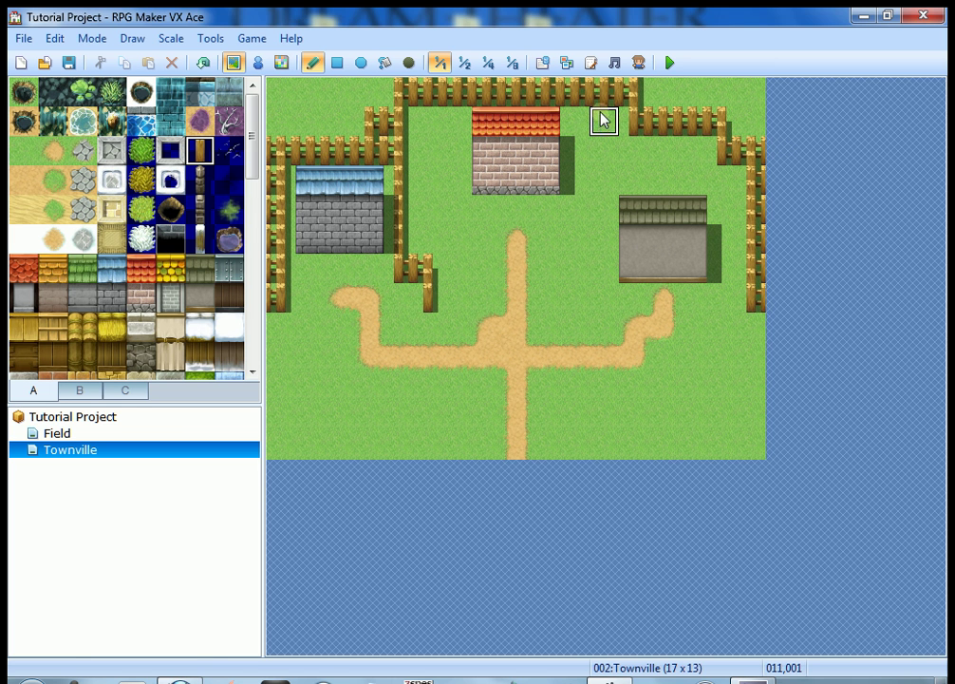
{"action": "left_click_drag", "start_coordinate": [604, 119], "coordinate": [599, 268]}
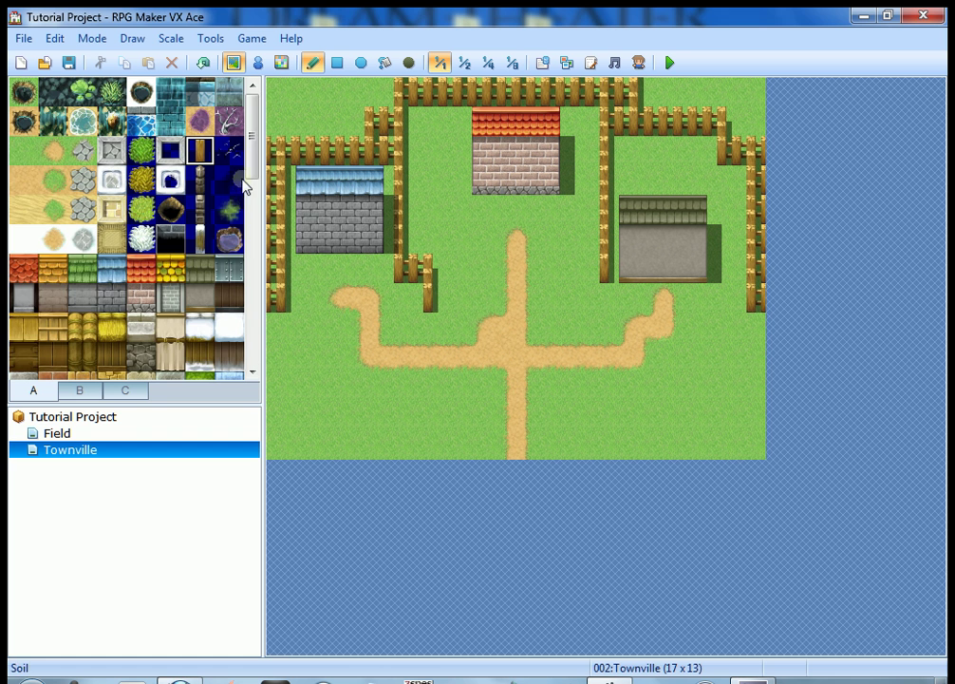
{"action": "mouse_move", "coordinate": [250, 142]}
{"action": "left_mouse_down"}
{"action": "mouse_move", "coordinate": [253, 268]}
{"action": "mouse_move", "coordinate": [257, 141]}
{"action": "left_mouse_up"}
Open the Field map in event editing mode and select the town's western tile at 011,004
{"action": "left_click", "coordinate": [57, 433]}
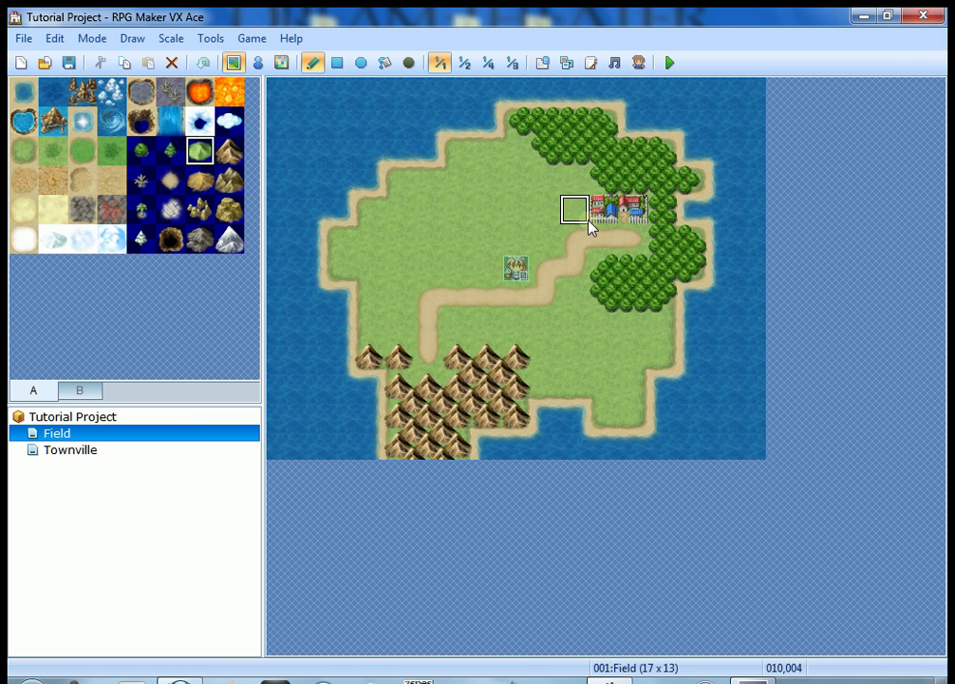
{"action": "left_click", "coordinate": [259, 64]}
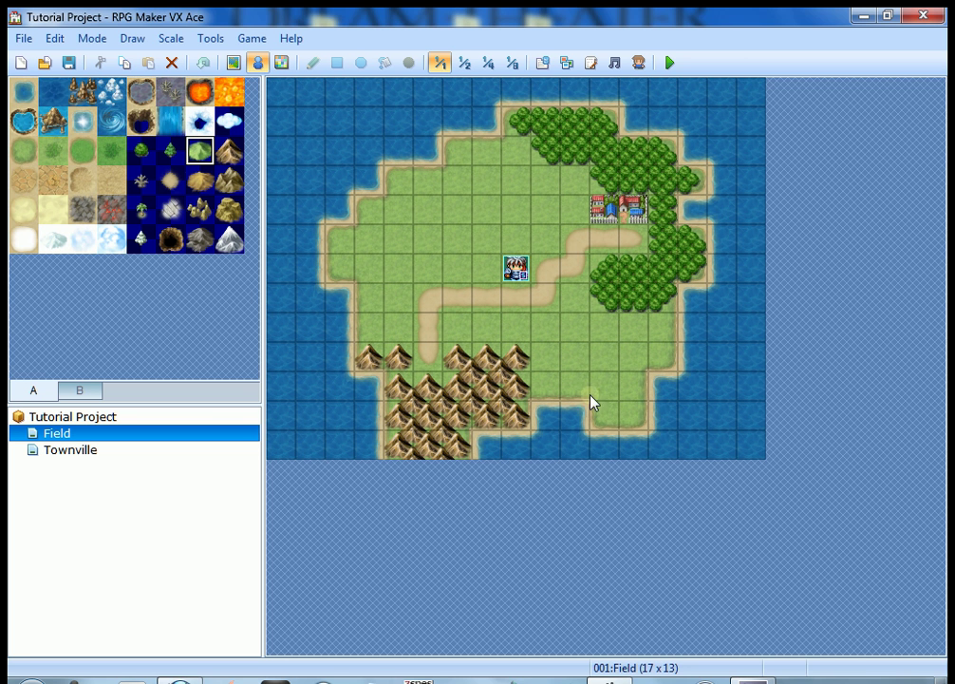
{"action": "left_click", "coordinate": [604, 219]}
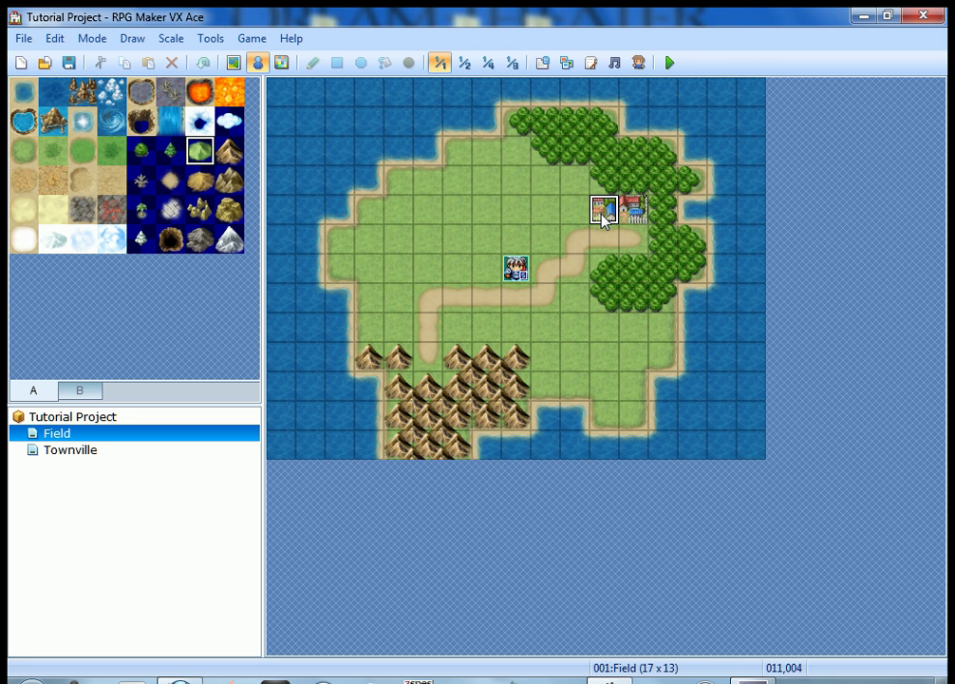
{"action": "right_click", "coordinate": [603, 215]}
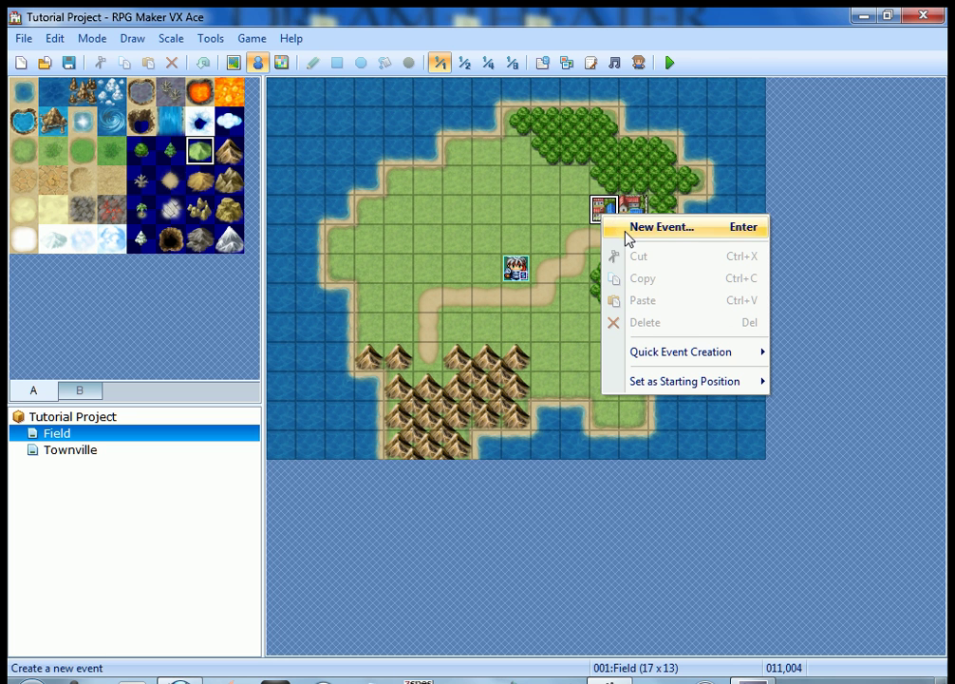
{"action": "left_click", "coordinate": [604, 209]}
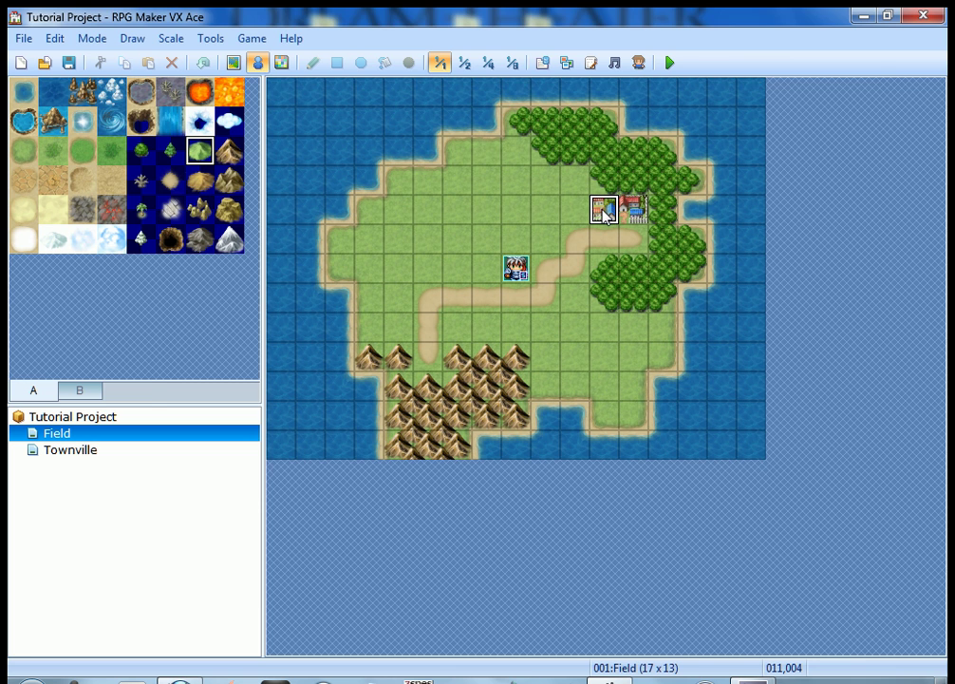
{"action": "double_click", "coordinate": [603, 210]}
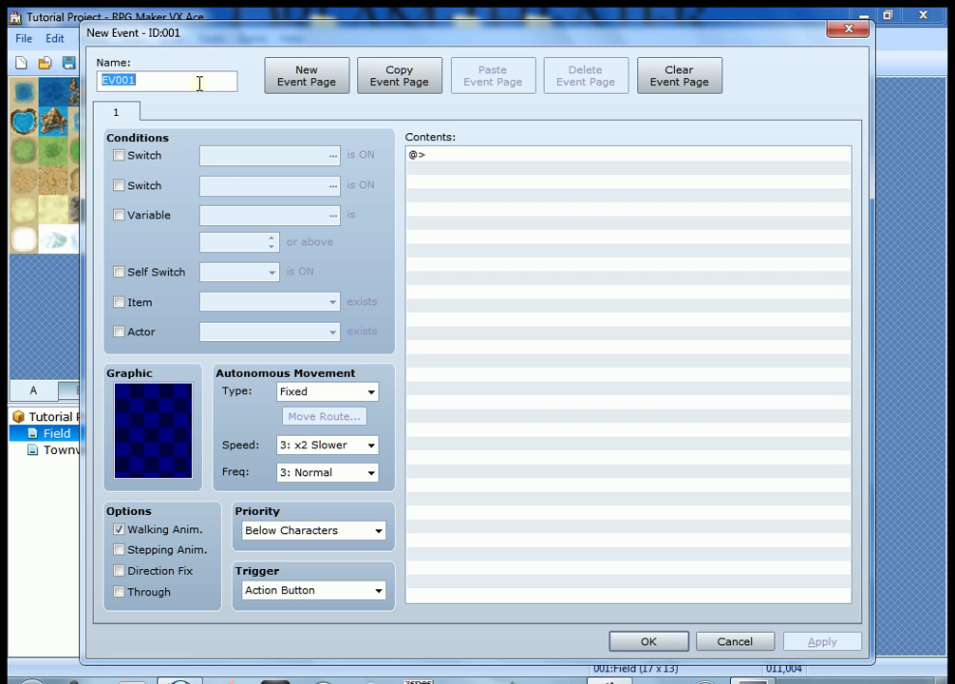
{"action": "left_click", "coordinate": [733, 640]}
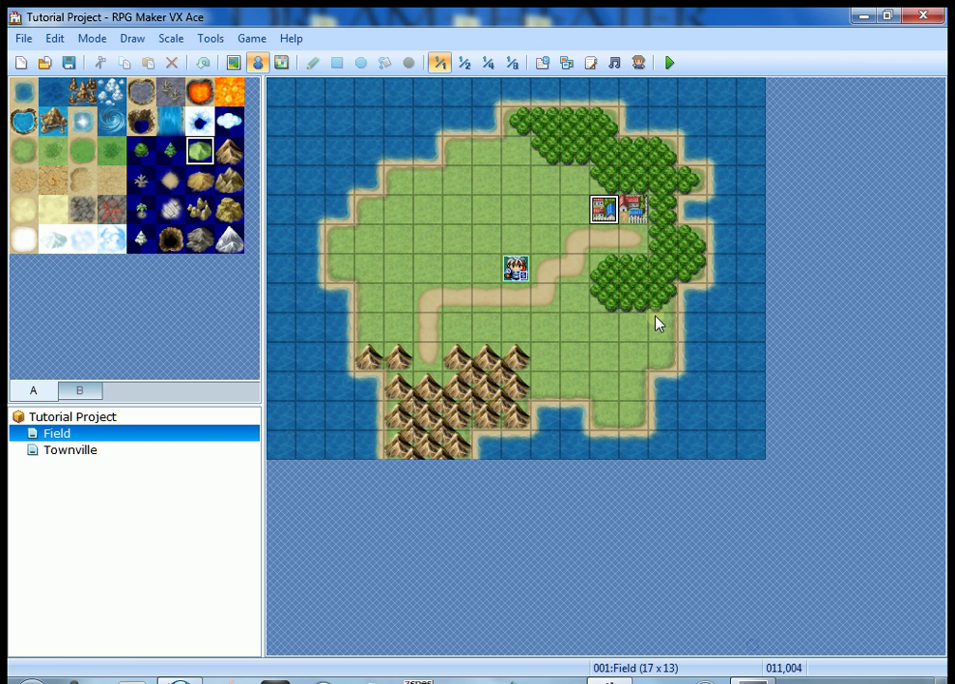
Create a quick transfer event on the town's western tile at 011,004, with its destination at Townville's southern road end, 008,012
{"action": "right_click", "coordinate": [608, 215]}
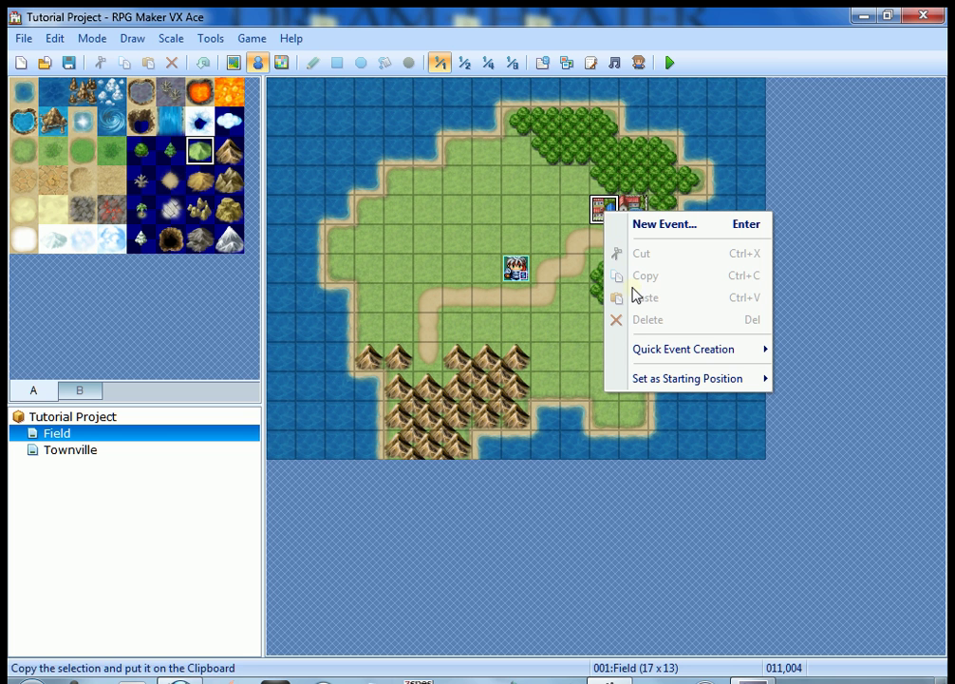
{"action": "mouse_move", "coordinate": [652, 347]}
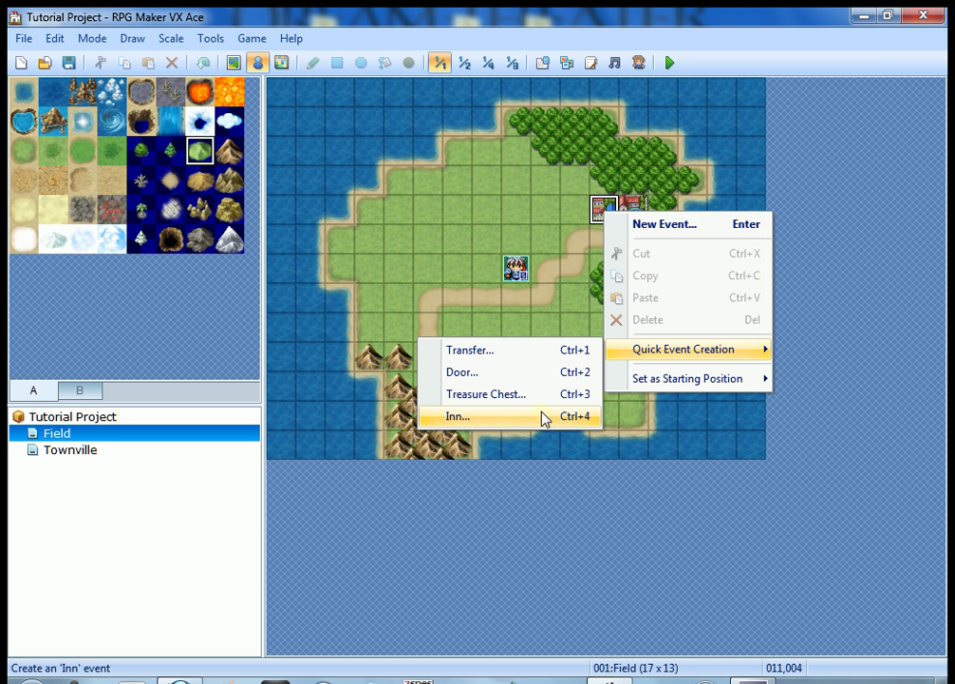
{"action": "left_click", "coordinate": [517, 350]}
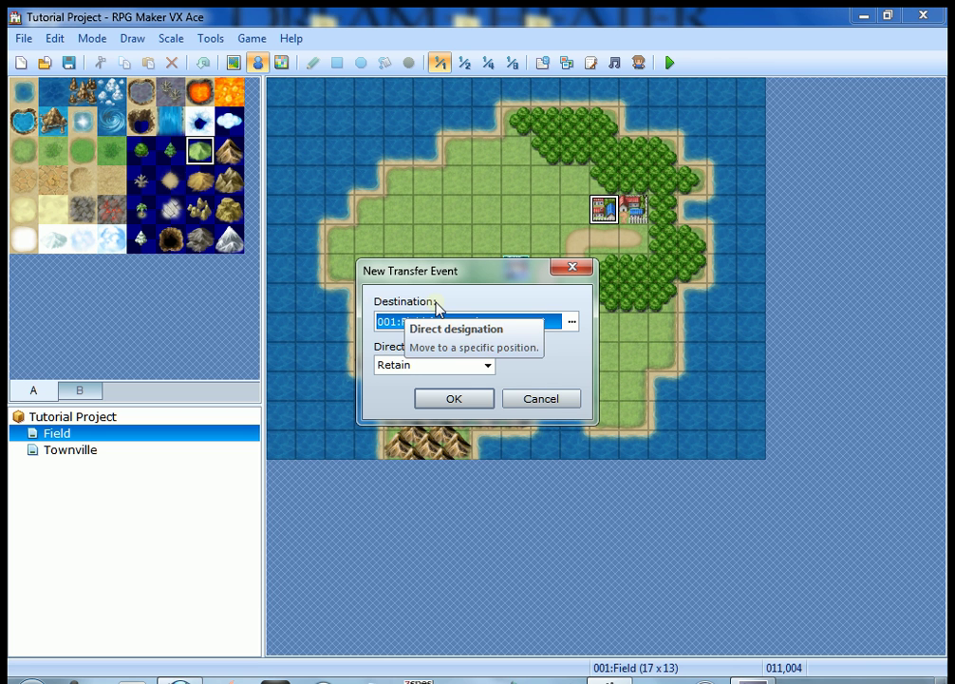
{"action": "left_click", "coordinate": [572, 322]}
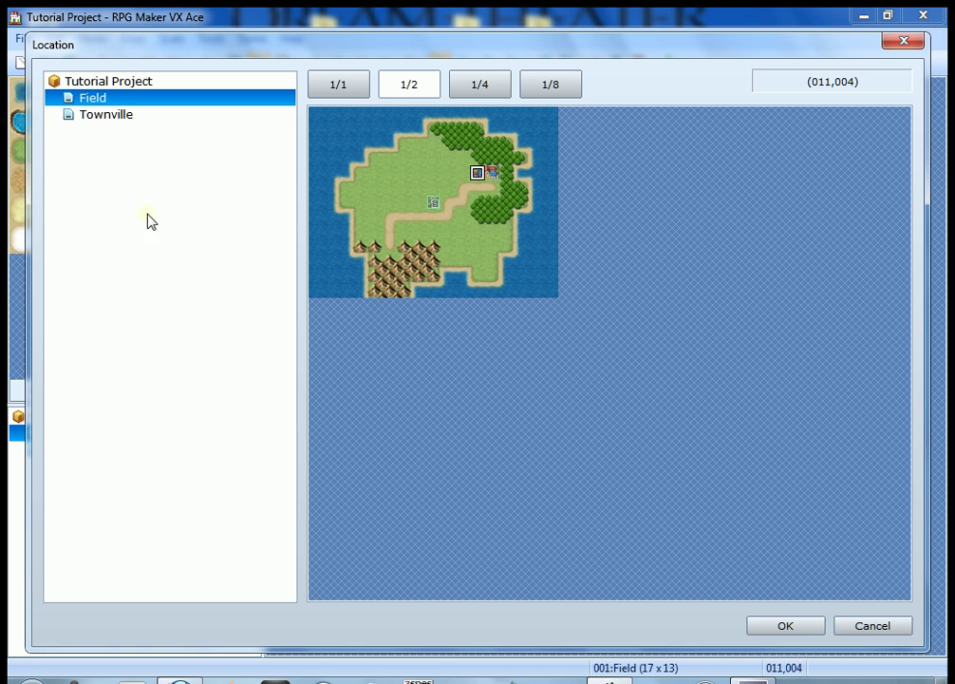
{"action": "left_click", "coordinate": [116, 116]}
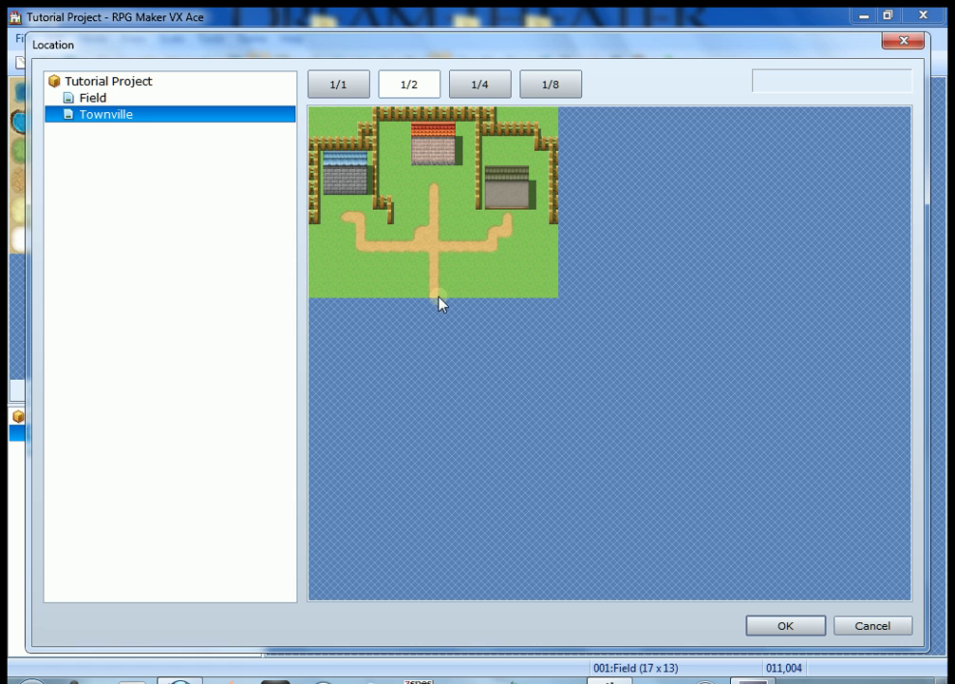
{"action": "left_click", "coordinate": [346, 91]}
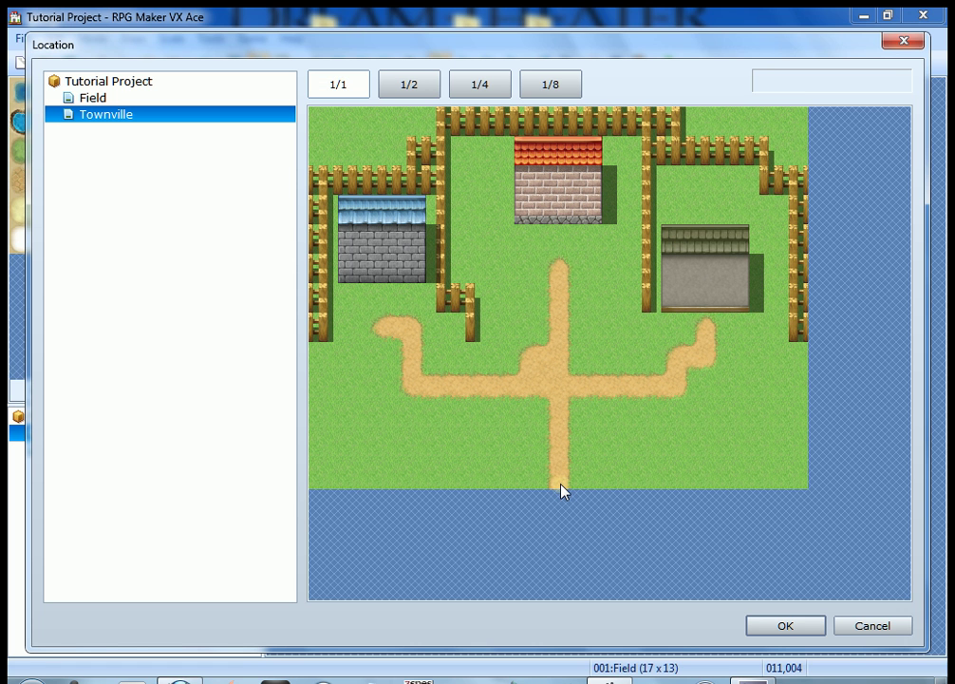
{"action": "left_click", "coordinate": [559, 482]}
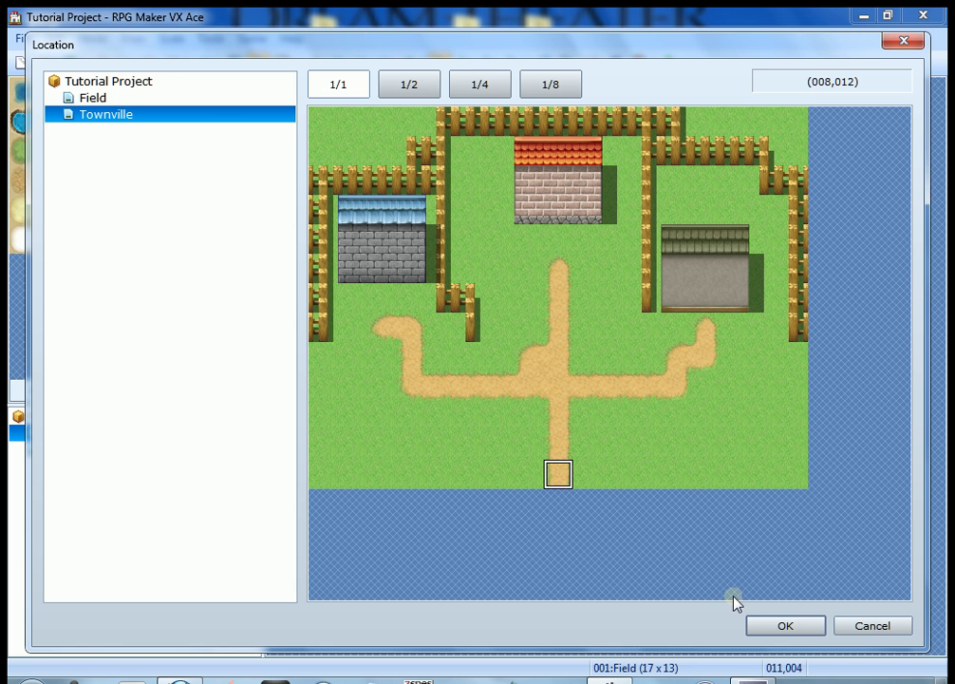
{"action": "left_click", "coordinate": [784, 626]}
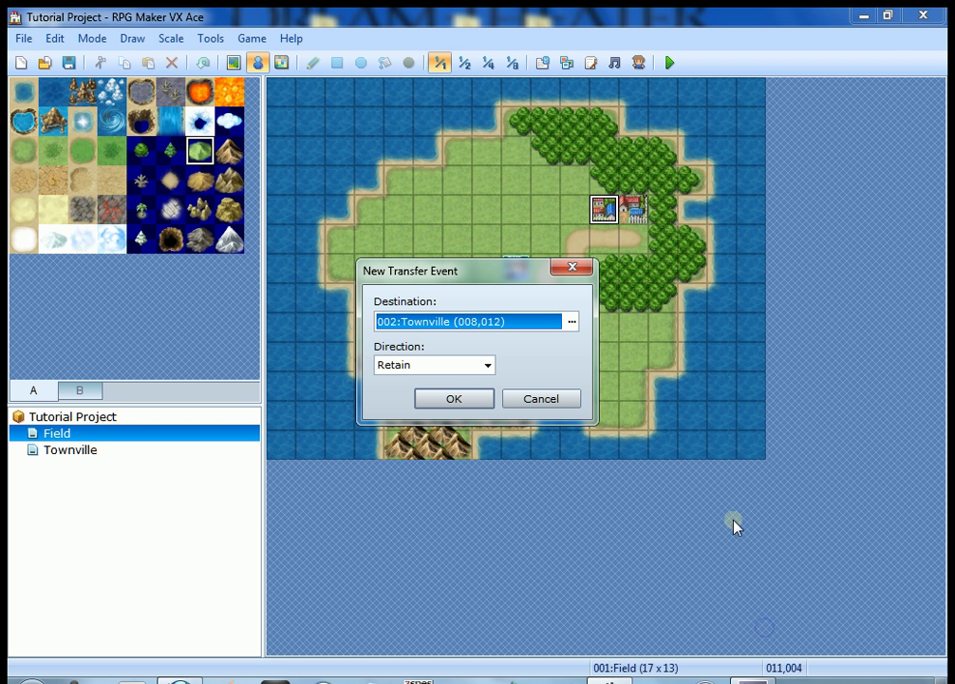
Set the transfer event's direction to Up and confirm the new event
{"action": "left_click", "coordinate": [489, 368]}
{"action": "left_click", "coordinate": [489, 367]}
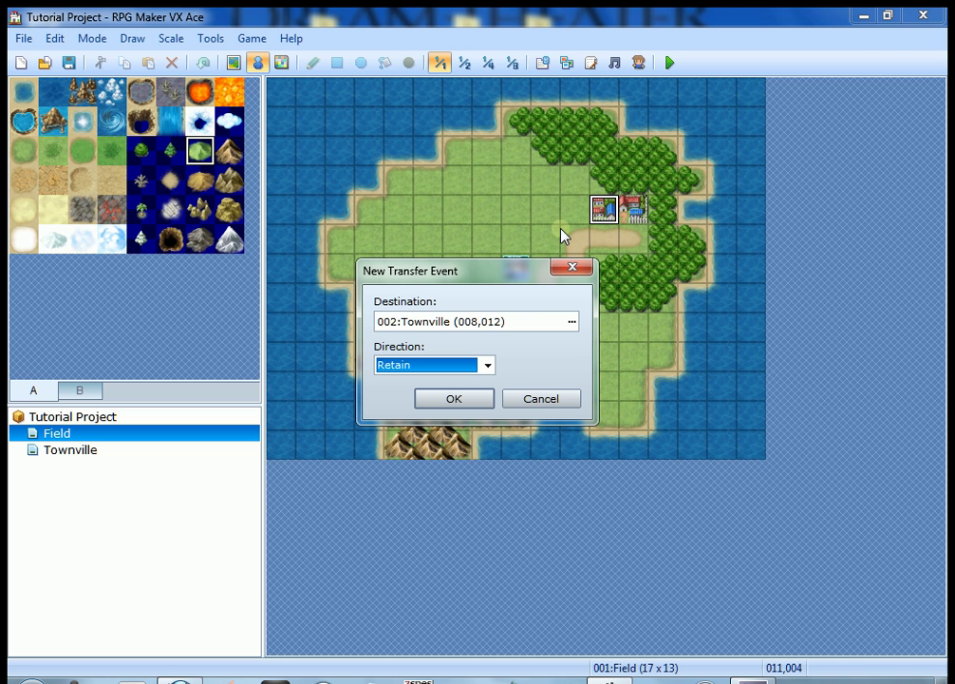
{"action": "left_click", "coordinate": [484, 368]}
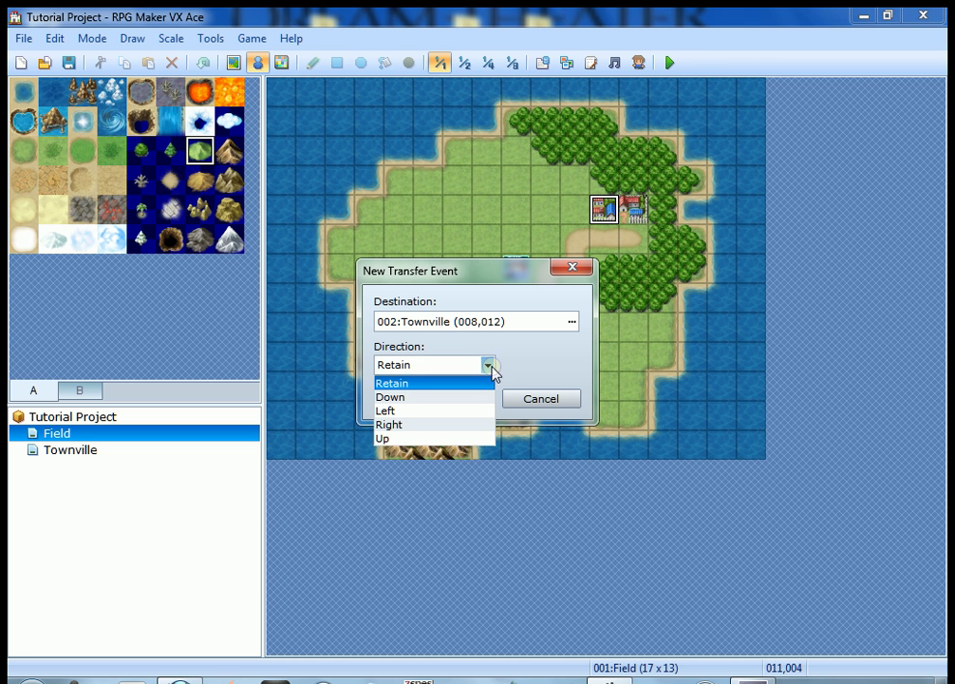
{"action": "left_click", "coordinate": [469, 440]}
{"action": "left_click_drag", "start_coordinate": [481, 270], "coordinate": [483, 455]}
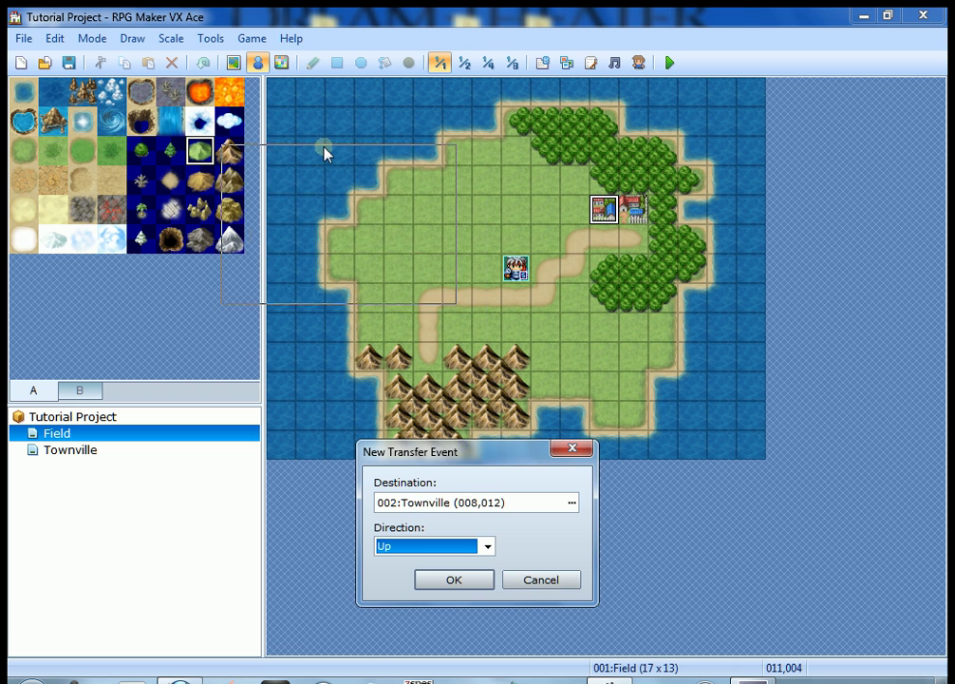
{"action": "left_click_drag", "start_coordinate": [324, 154], "coordinate": [324, 154]}
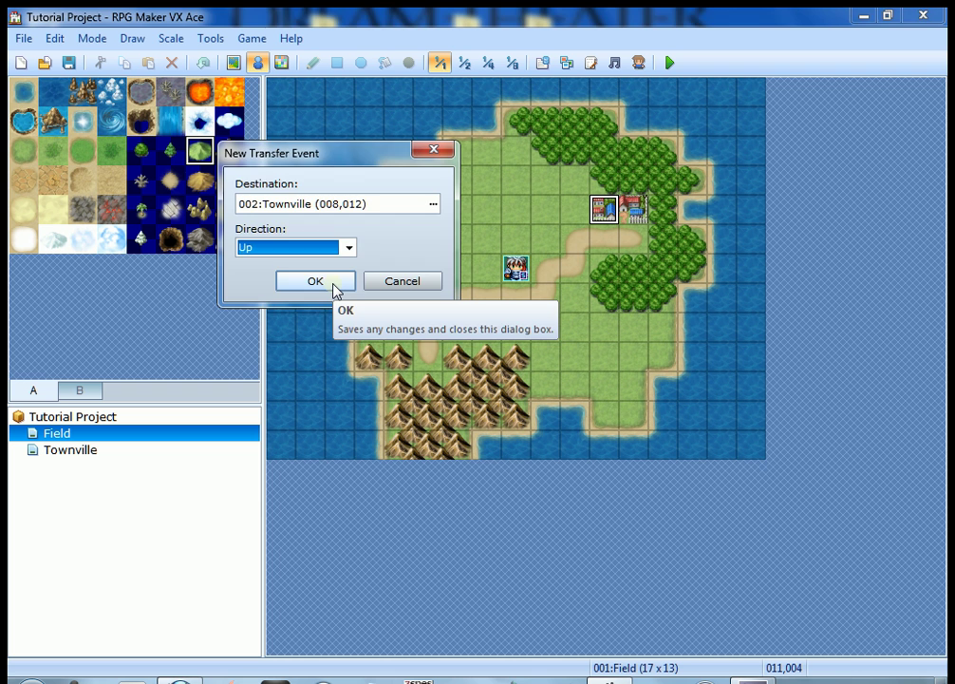
{"action": "left_click", "coordinate": [333, 285]}
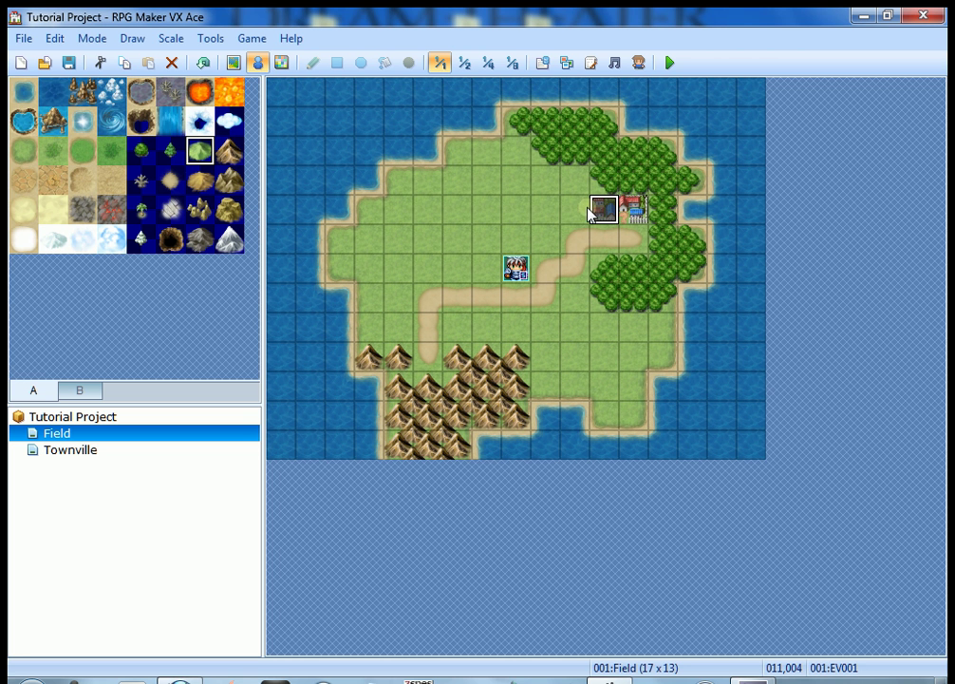
{"action": "left_click", "coordinate": [518, 219]}
{"action": "left_click", "coordinate": [405, 217]}
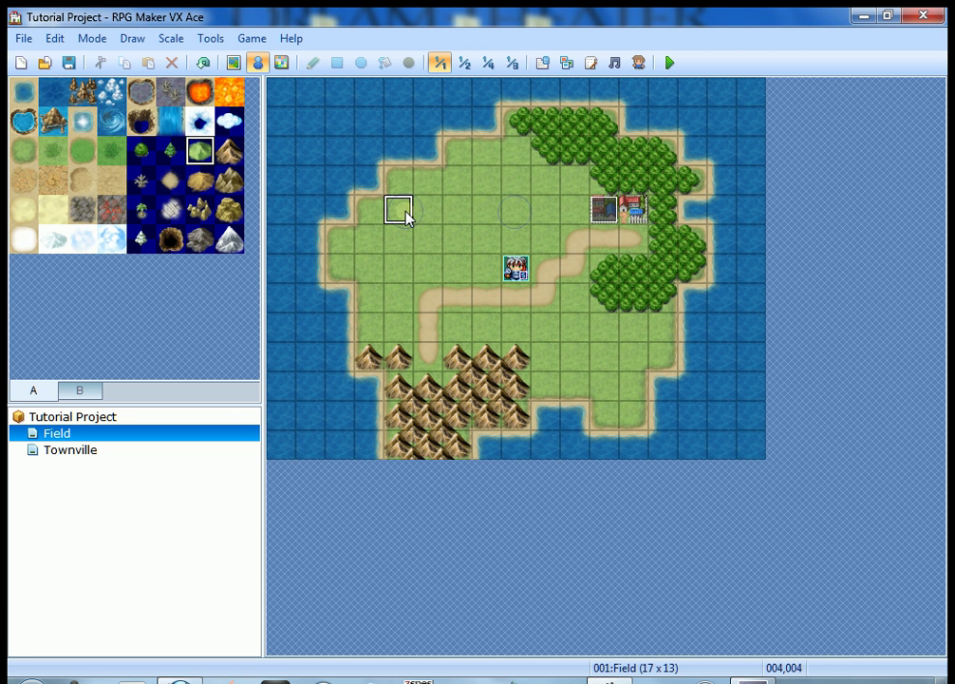
{"action": "left_click", "coordinate": [604, 216]}
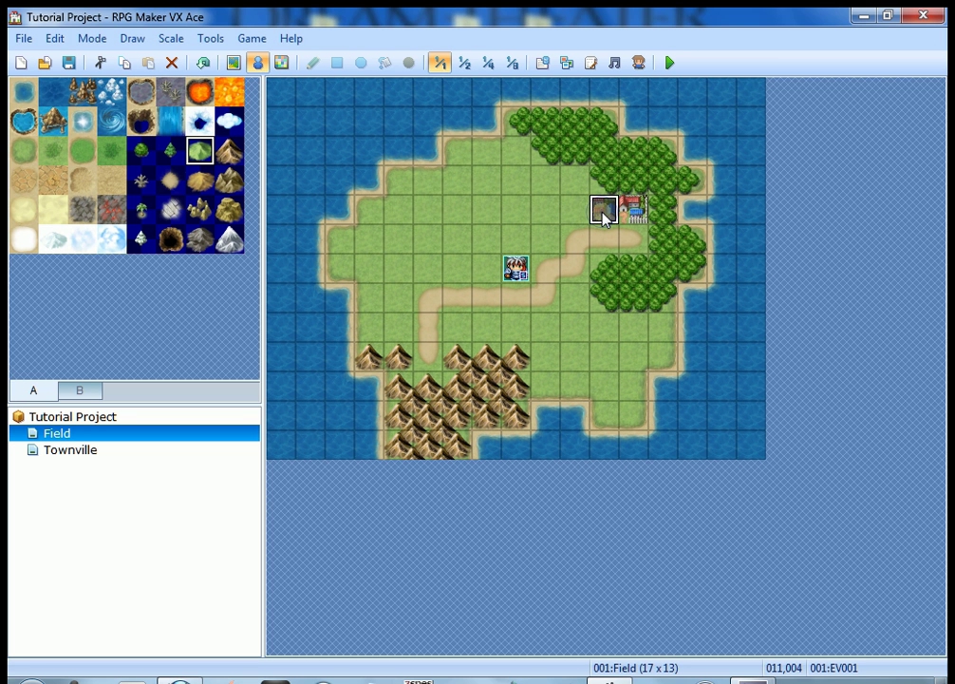
{"action": "left_click", "coordinate": [433, 214]}
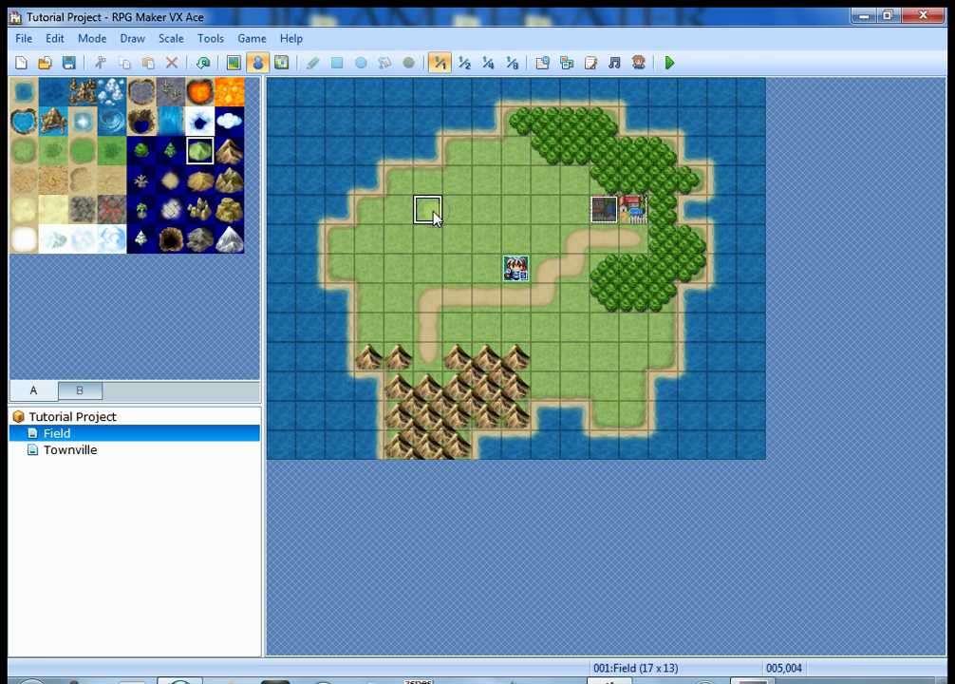
Copy the transfer event from 011,004 onto the town's eastern tile at 012,004
{"action": "right_click", "coordinate": [605, 212]}
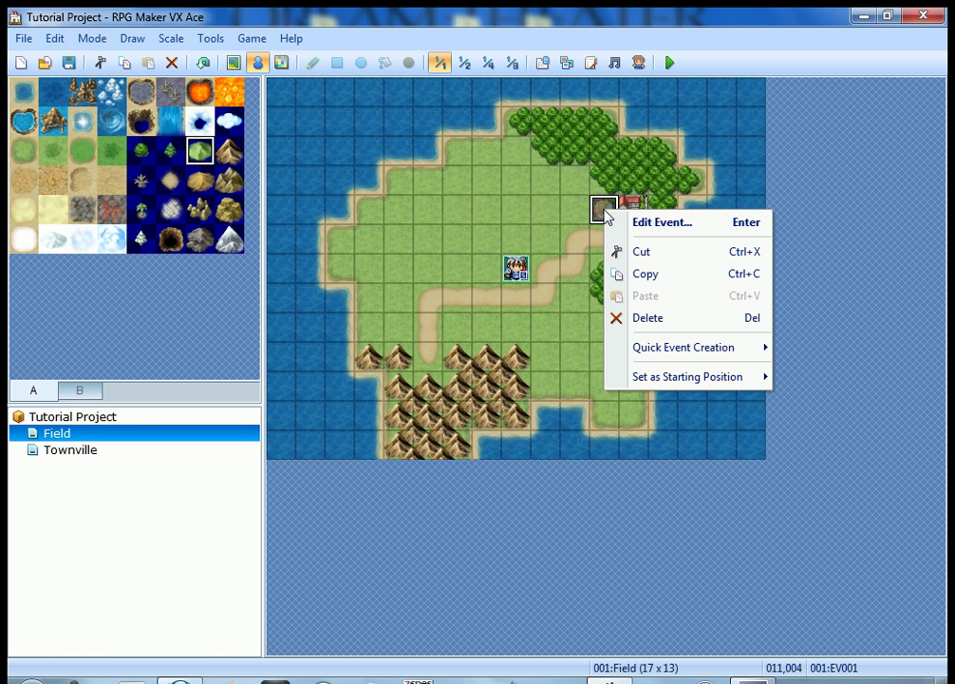
{"action": "left_click", "coordinate": [636, 273]}
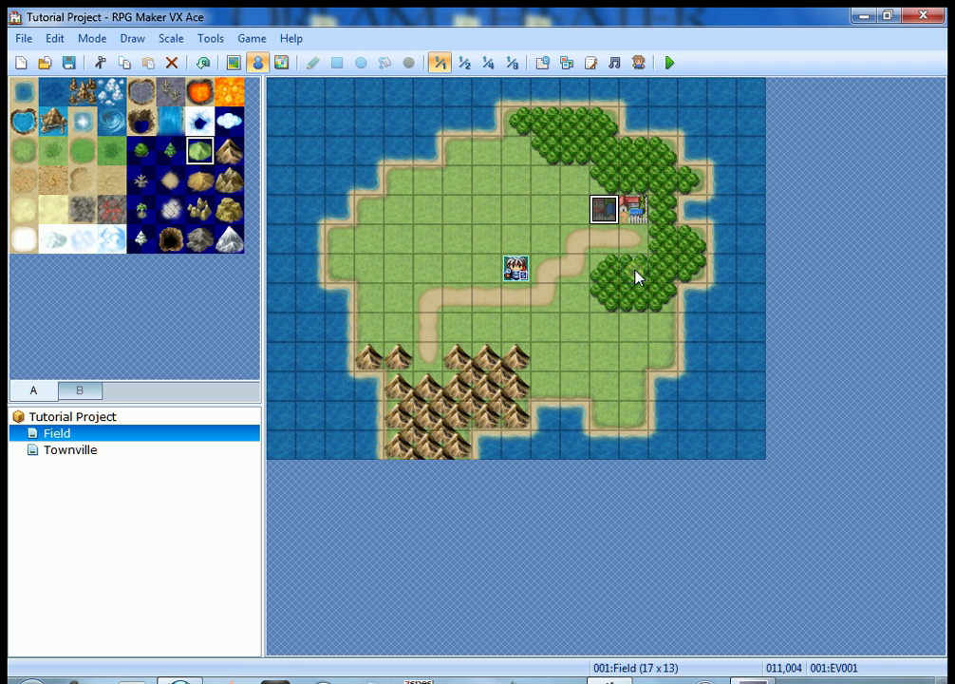
{"action": "right_click", "coordinate": [635, 213]}
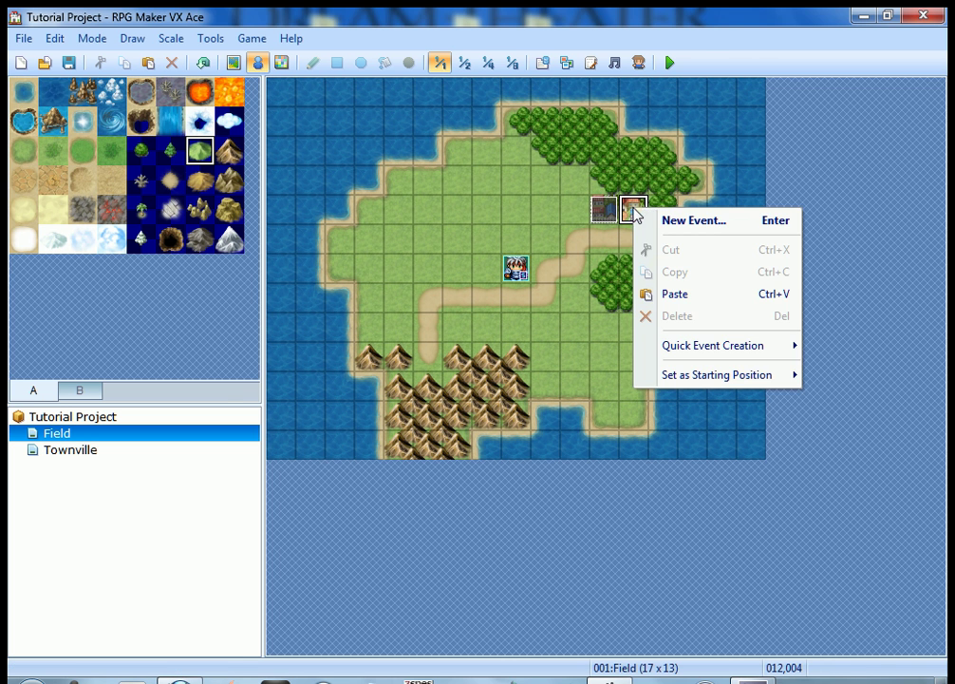
{"action": "left_click", "coordinate": [668, 302]}
{"action": "left_click", "coordinate": [602, 209]}
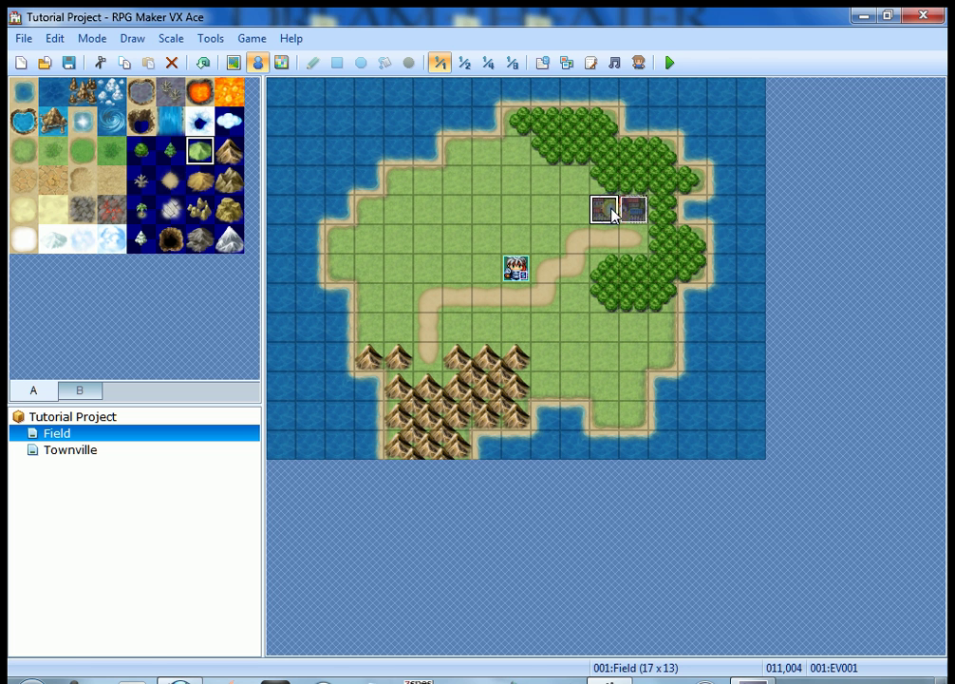
{"action": "left_click", "coordinate": [635, 212]}
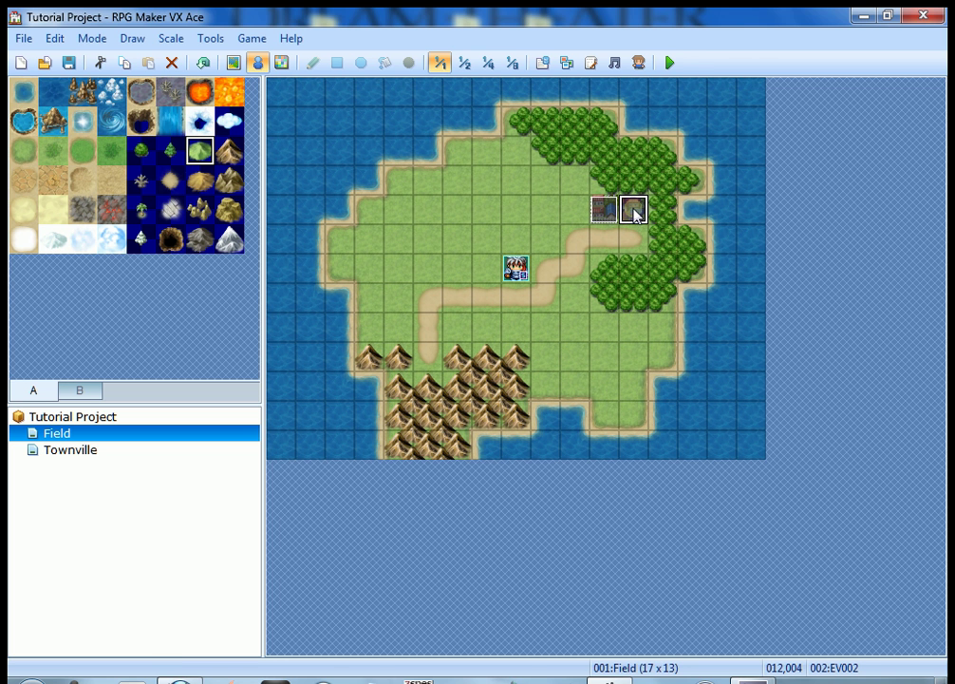
Playtest the project with its changes saved, start a new game and walk the hero into the town's western tile
{"action": "left_click", "coordinate": [669, 63]}
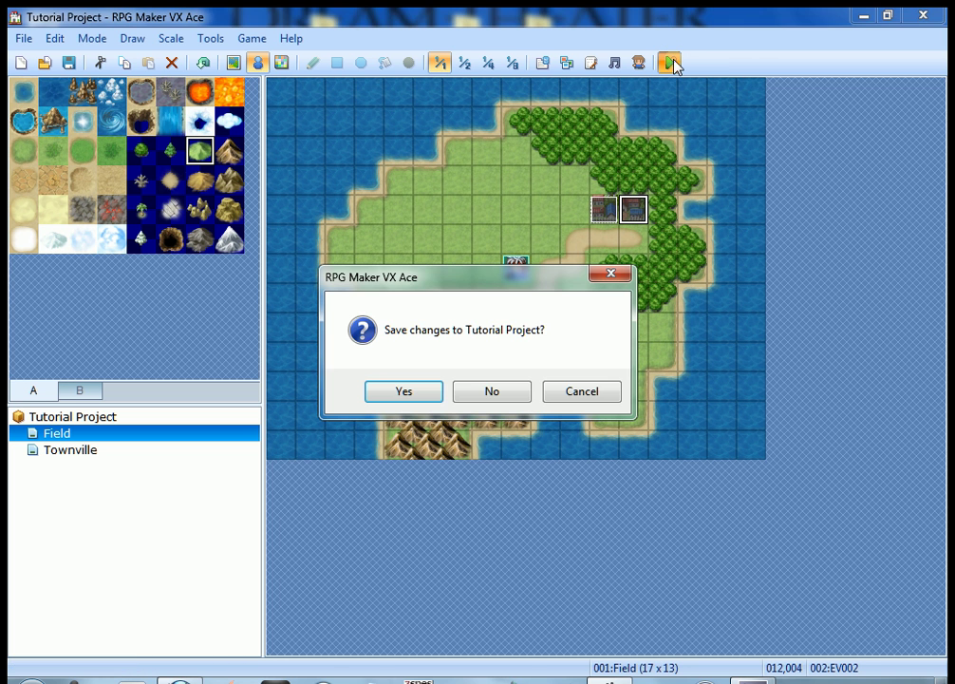
{"action": "left_click", "coordinate": [402, 393]}
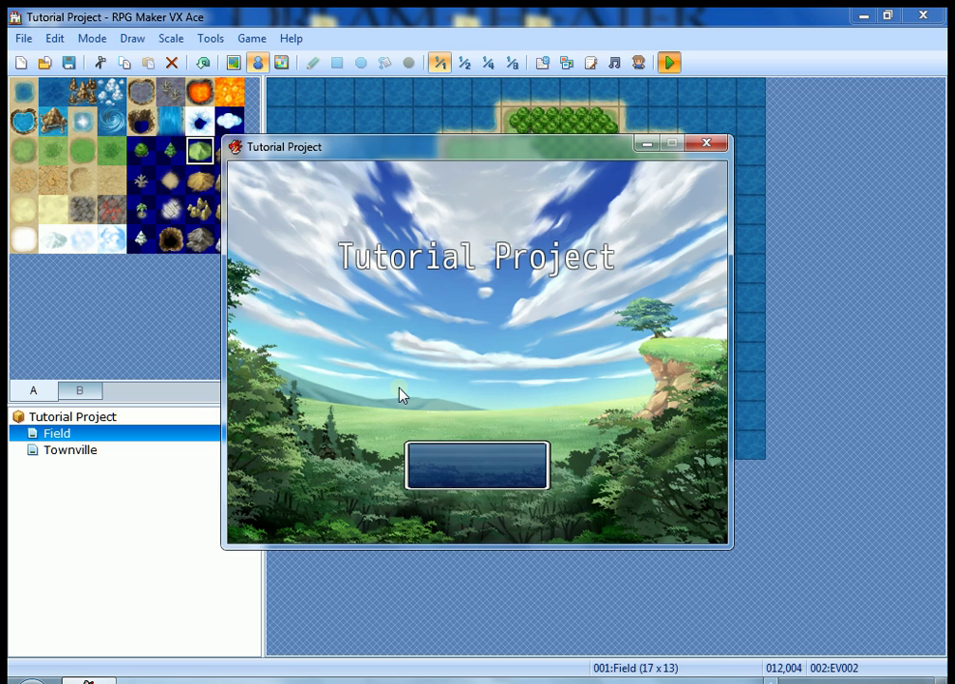
{"action": "key", "text": "Return"}
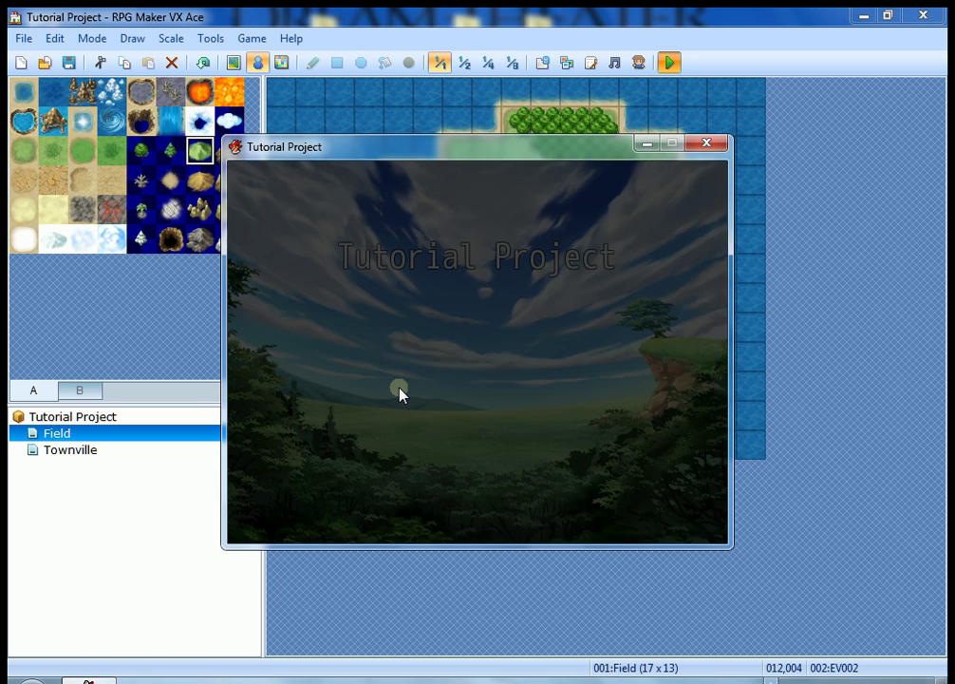
{"action": "key", "text": "Up"}
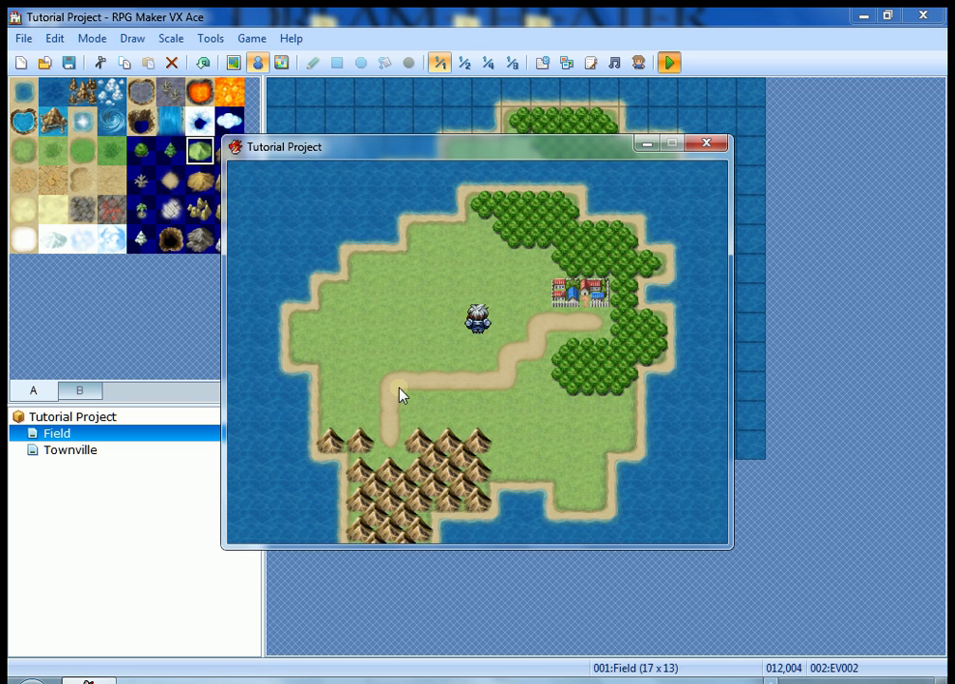
{"action": "key", "text": "Up"}
{"action": "key", "text": "Right"}
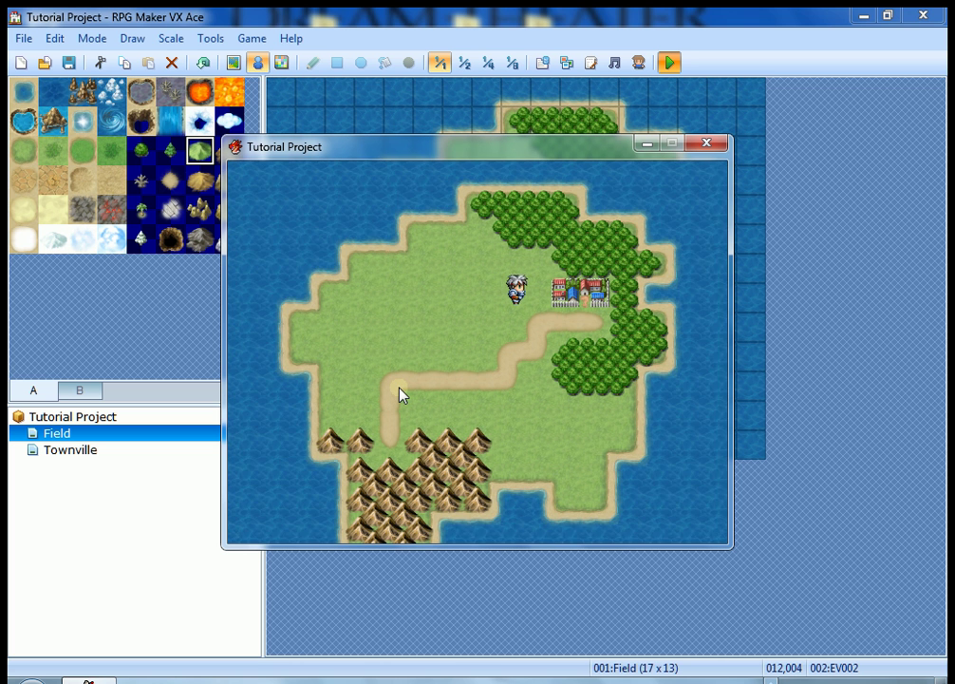
{"action": "key", "text": "Right"}
{"action": "key", "text": "Right"}
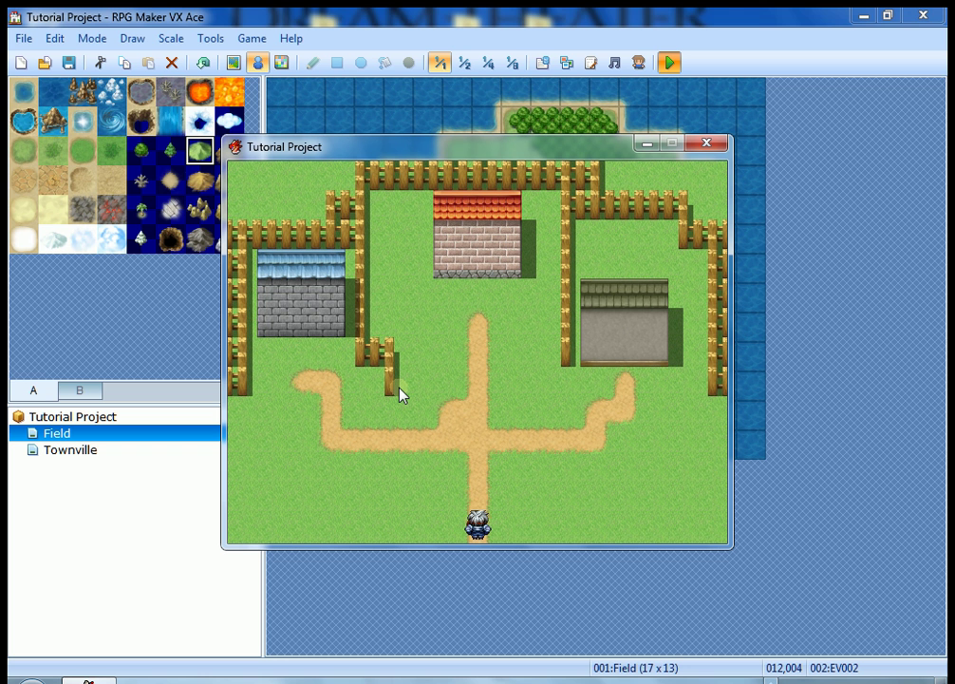
Walk the hero up Townville's road, along the western branch and back to the crossroads, and close the playtest
{"action": "key", "text": "Up"}
{"action": "key", "text": "Up"}
{"action": "key", "text": "Up"}
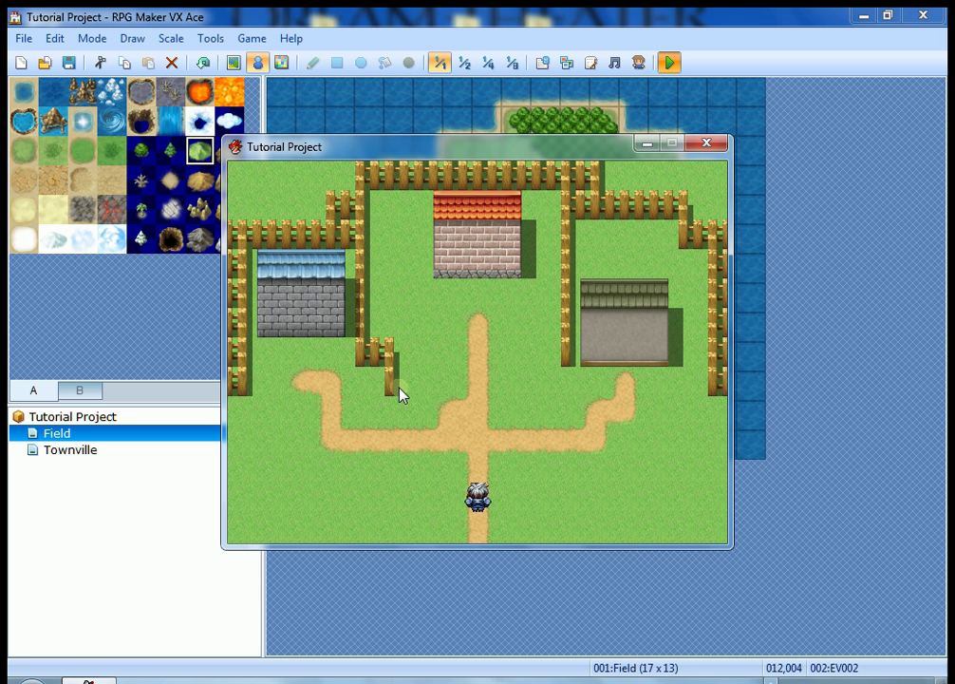
{"action": "key", "text": "Left"}
{"action": "key", "text": "Left"}
{"action": "key", "text": "Left"}
{"action": "key", "text": "Left"}
{"action": "key", "text": "Left"}
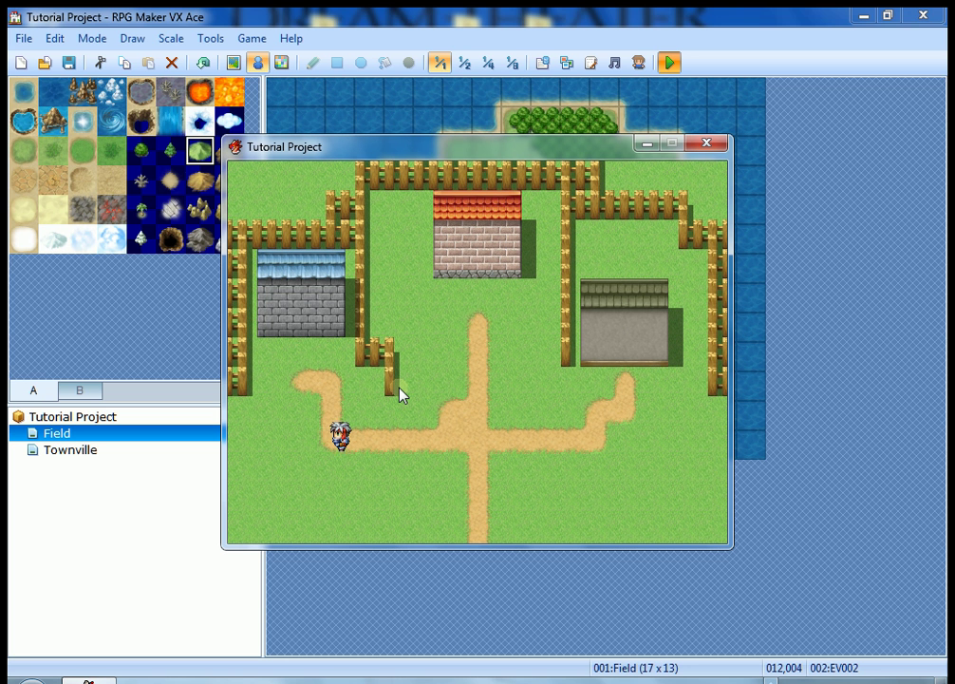
{"action": "key", "text": "Right"}
{"action": "key", "text": "Right"}
{"action": "key", "text": "Right"}
{"action": "key", "text": "Right"}
{"action": "key", "text": "Right"}
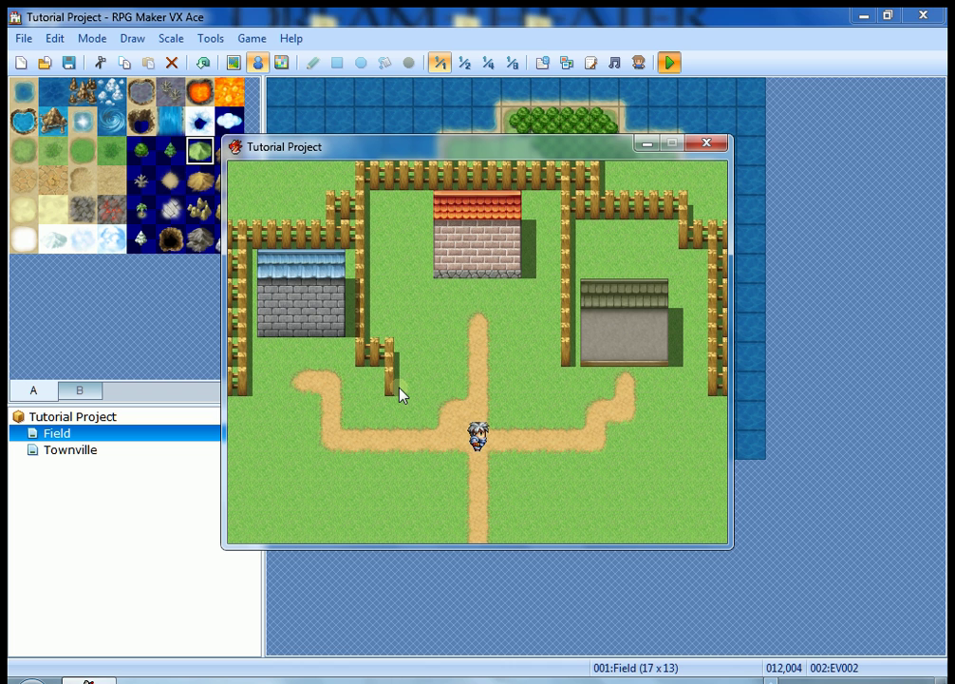
{"action": "key", "text": "alt+F4"}
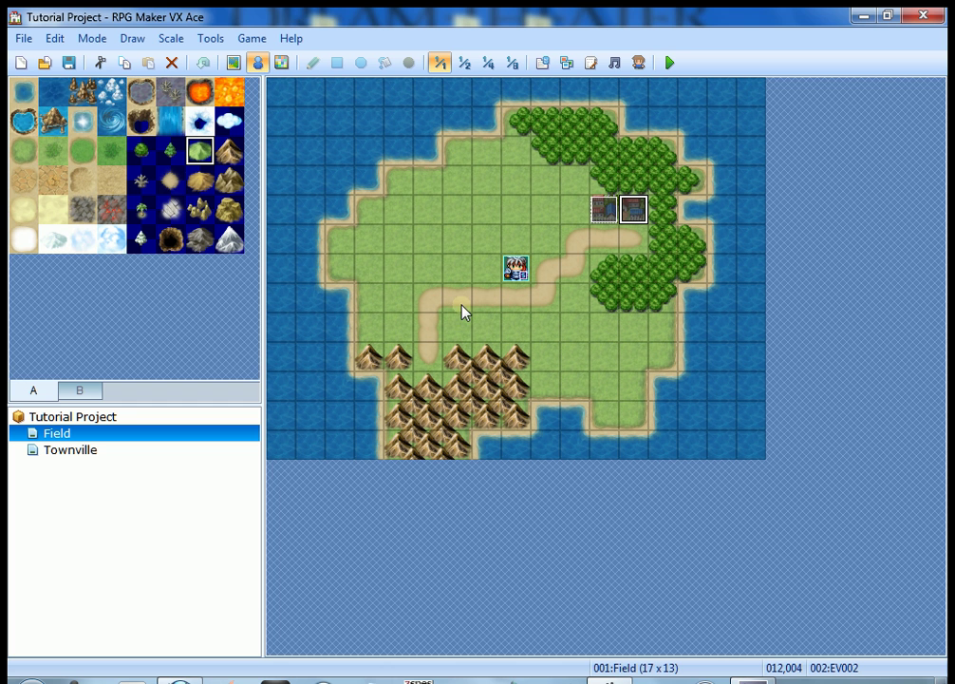
Start a quick transfer event at Townville's southern road end, tile 008,012, with Field tile 011,005 as its destination
{"action": "left_click", "coordinate": [83, 452]}
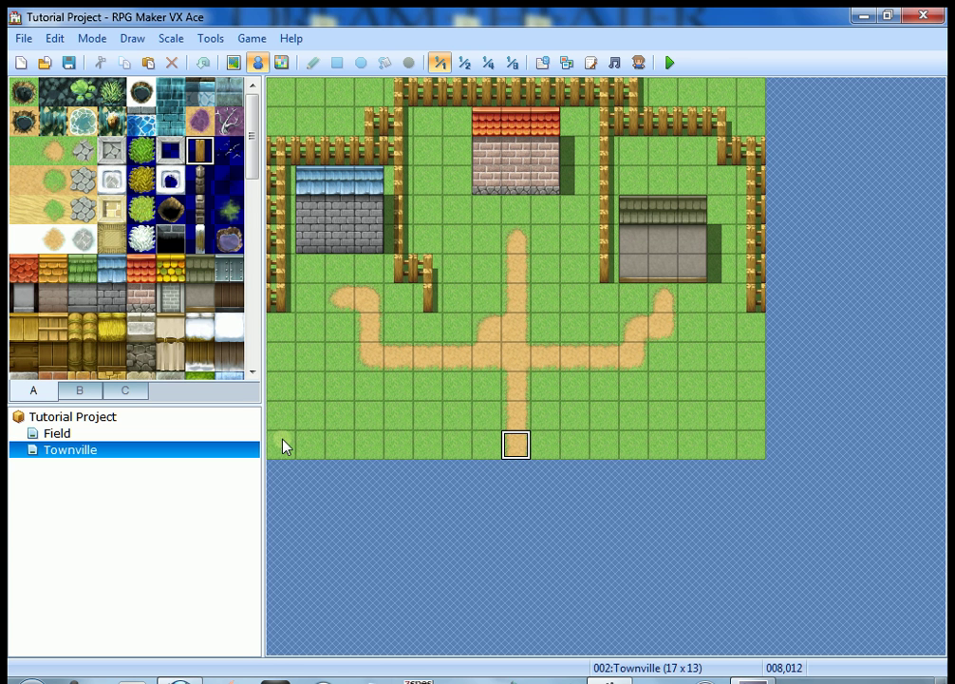
{"action": "right_click", "coordinate": [510, 451]}
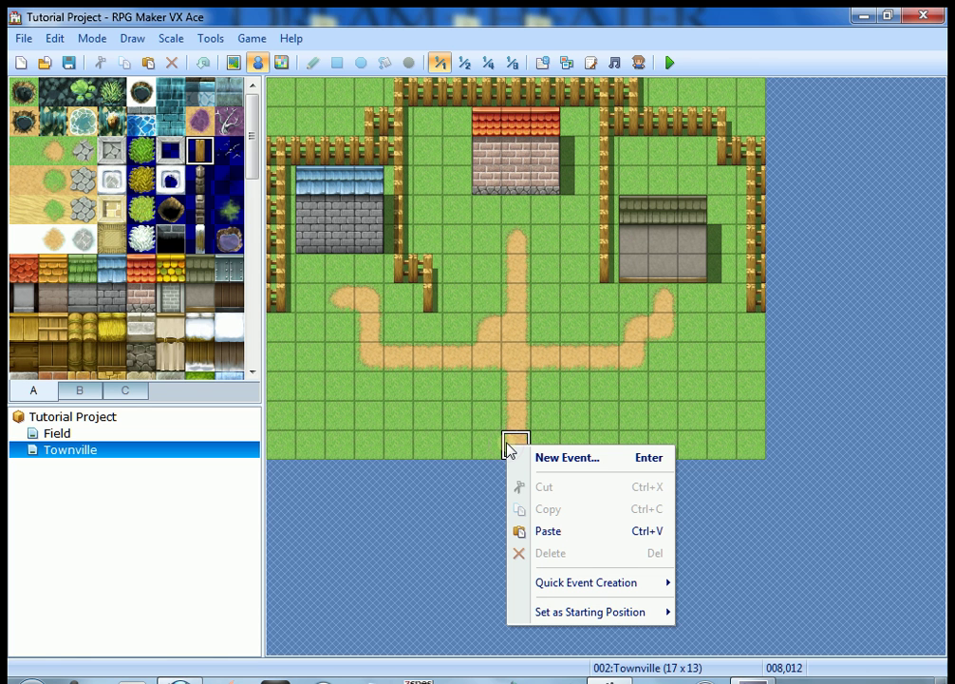
{"action": "mouse_move", "coordinate": [550, 581]}
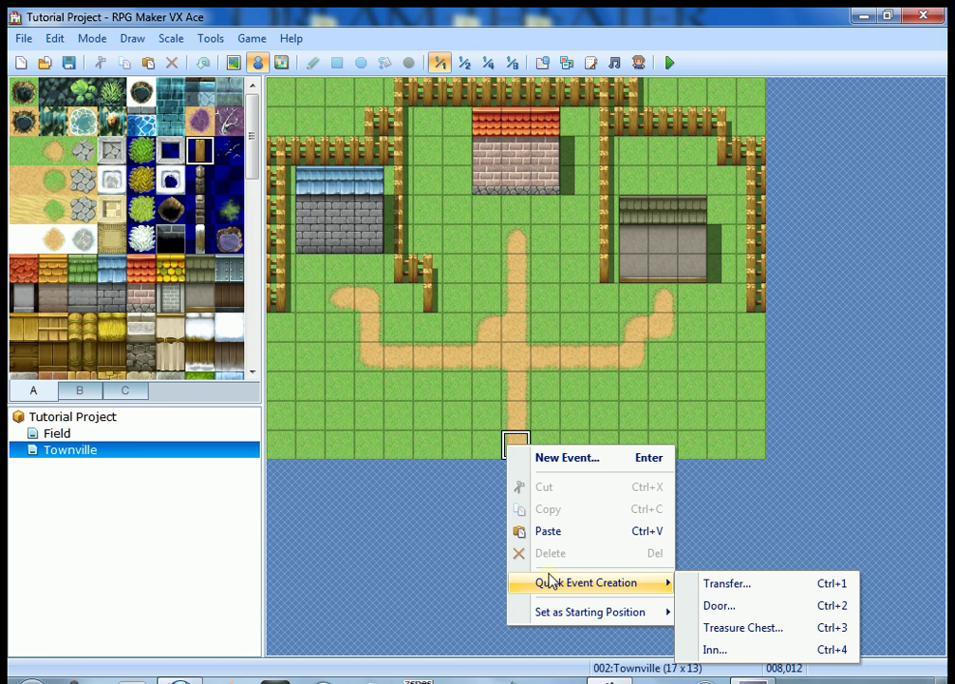
{"action": "left_click", "coordinate": [721, 585]}
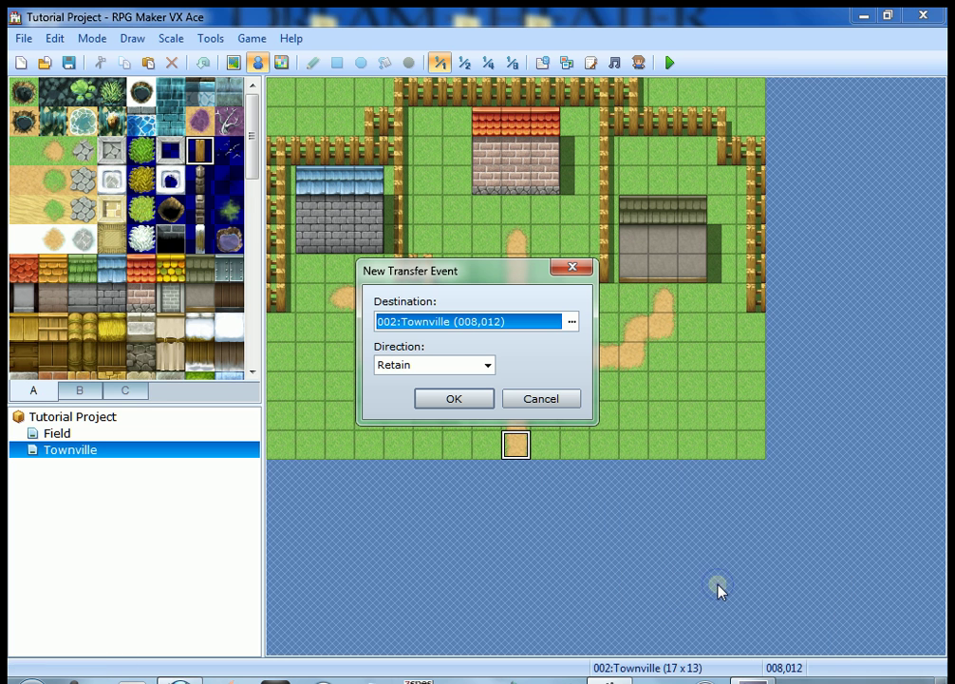
{"action": "left_click", "coordinate": [572, 324]}
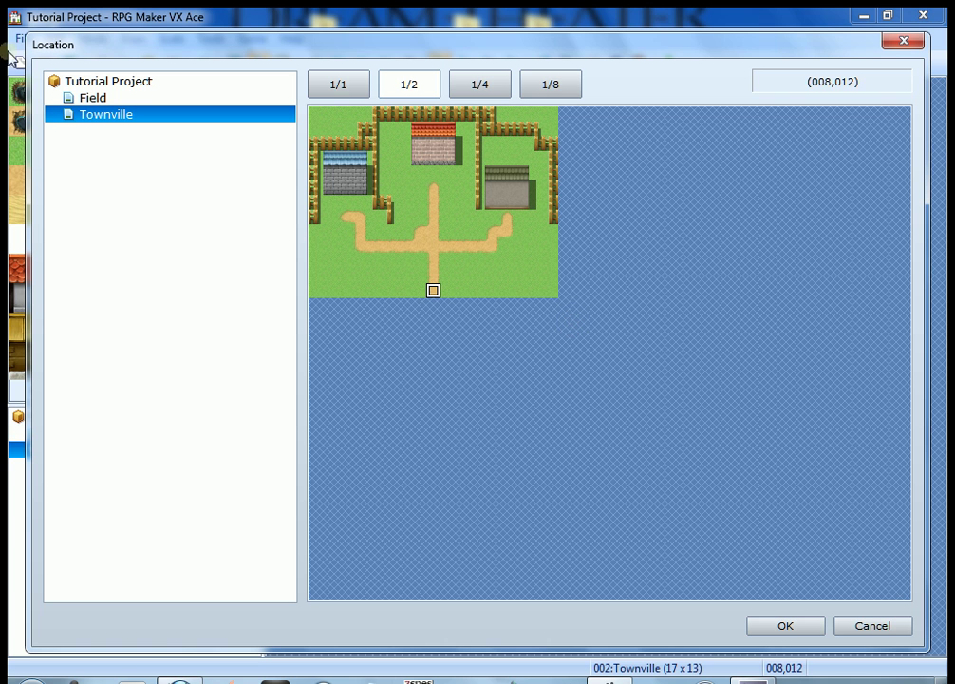
{"action": "left_click", "coordinate": [94, 98]}
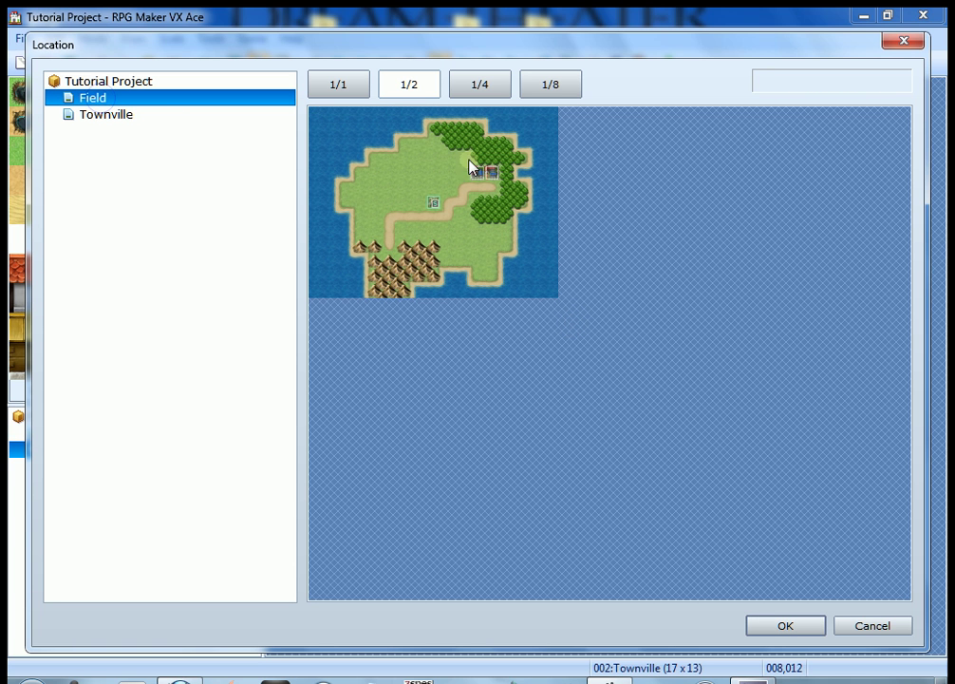
{"action": "left_click", "coordinate": [482, 193]}
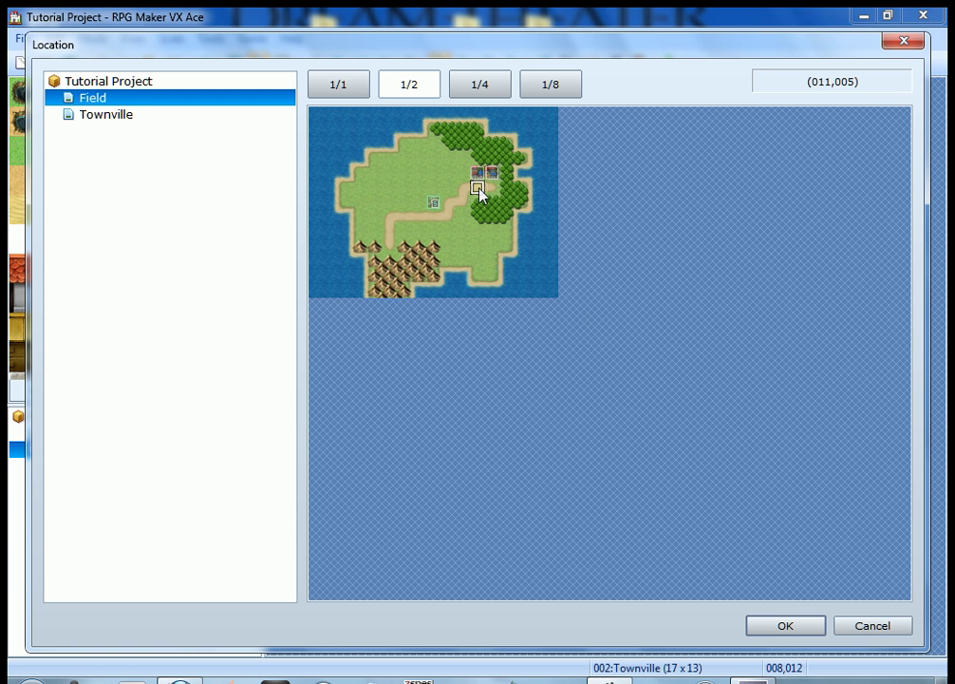
{"action": "left_click", "coordinate": [344, 88]}
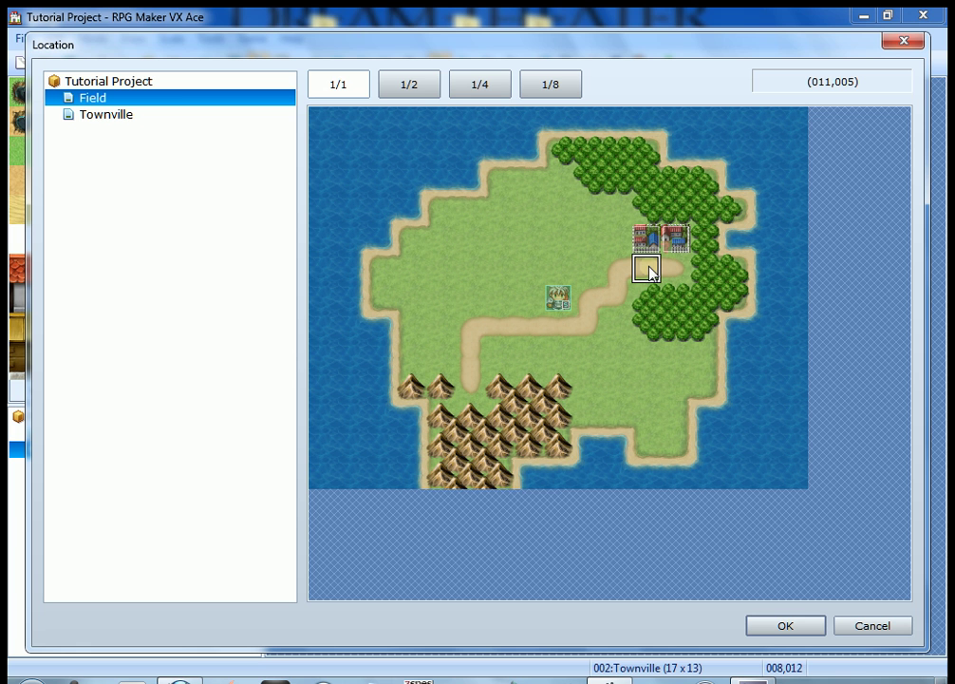
{"action": "left_click", "coordinate": [777, 634]}
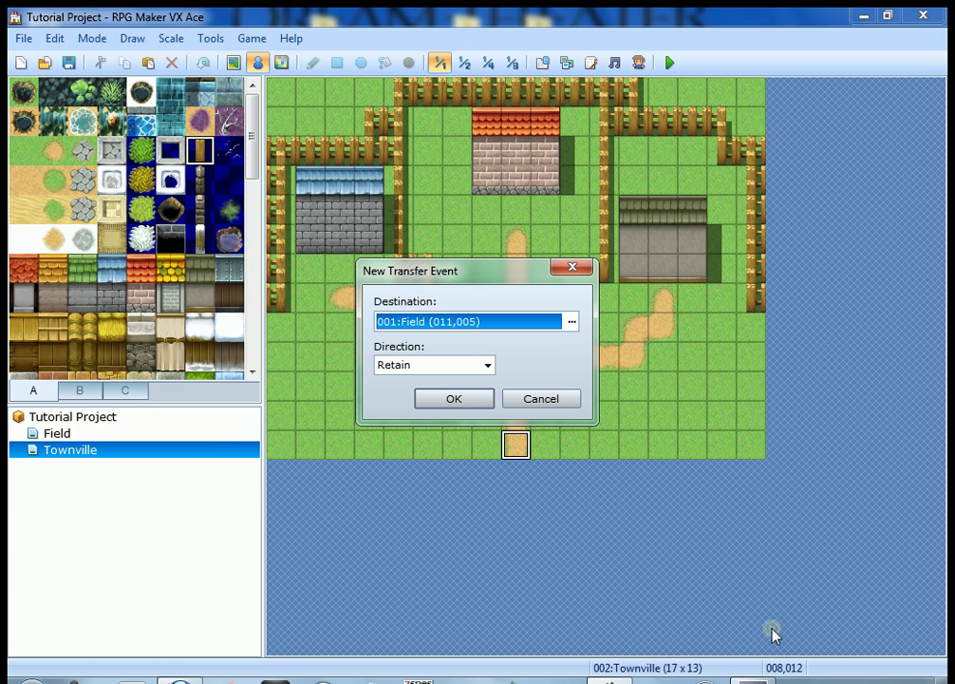
Set the transfer event's direction to Down and create the event
{"action": "left_click", "coordinate": [488, 366]}
{"action": "left_click", "coordinate": [454, 397]}
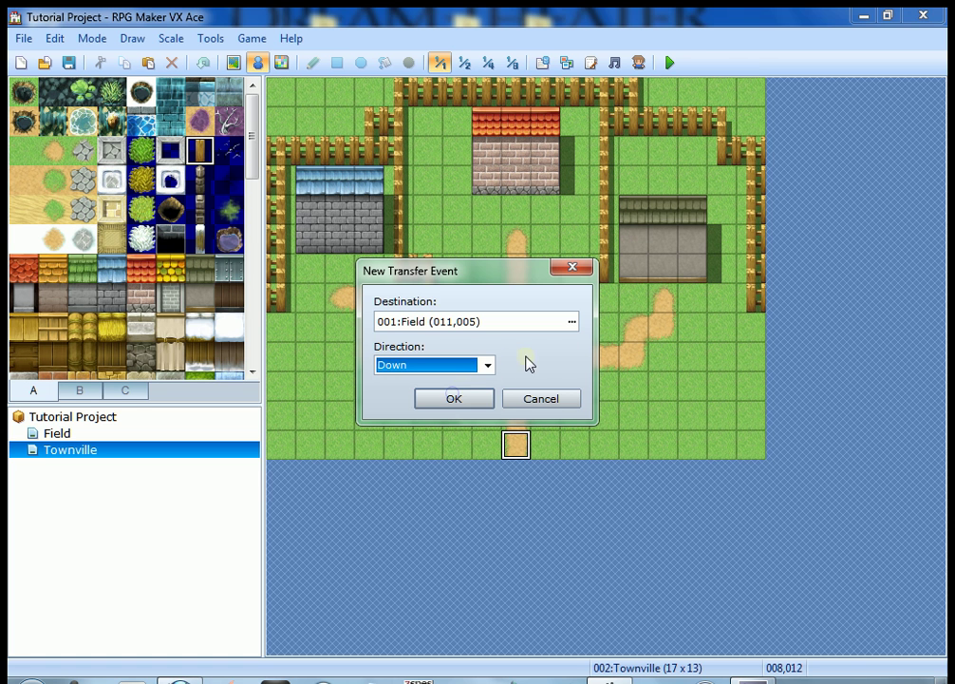
{"action": "left_click", "coordinate": [474, 401]}
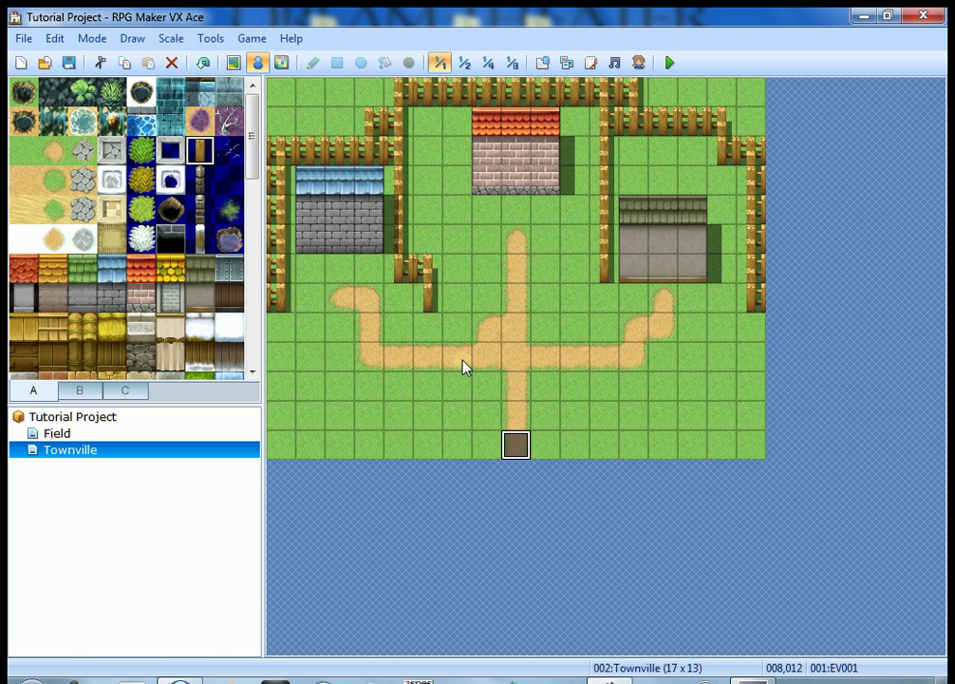
Copy the exit transfer event onto every tile west of the road along Townville's bottom row, from 007,012 to 000,012
{"action": "right_click", "coordinate": [518, 444]}
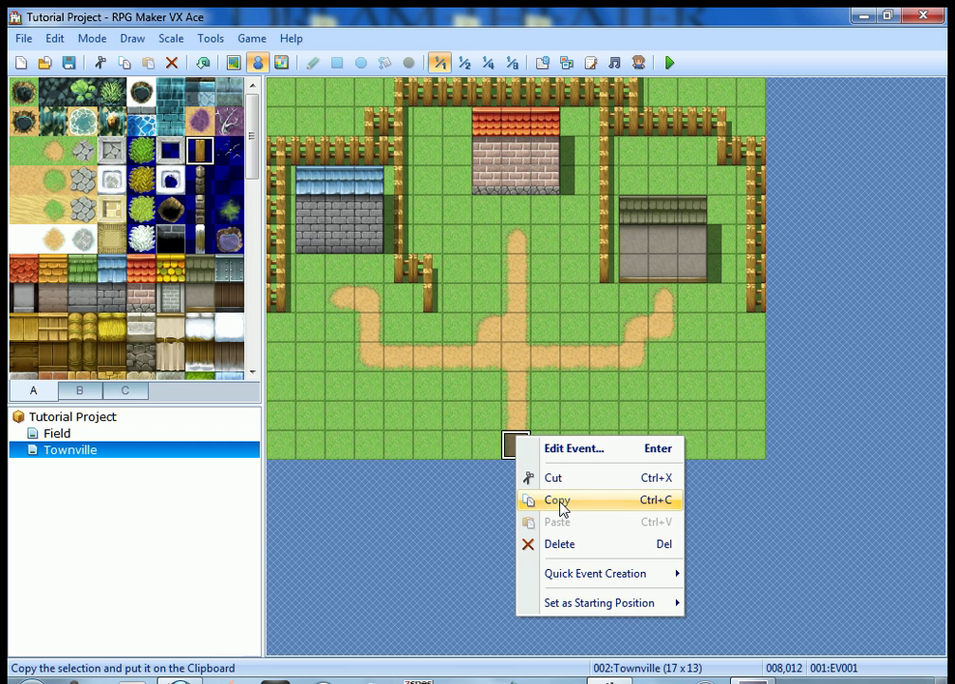
{"action": "left_click", "coordinate": [559, 504]}
{"action": "left_click", "coordinate": [478, 447]}
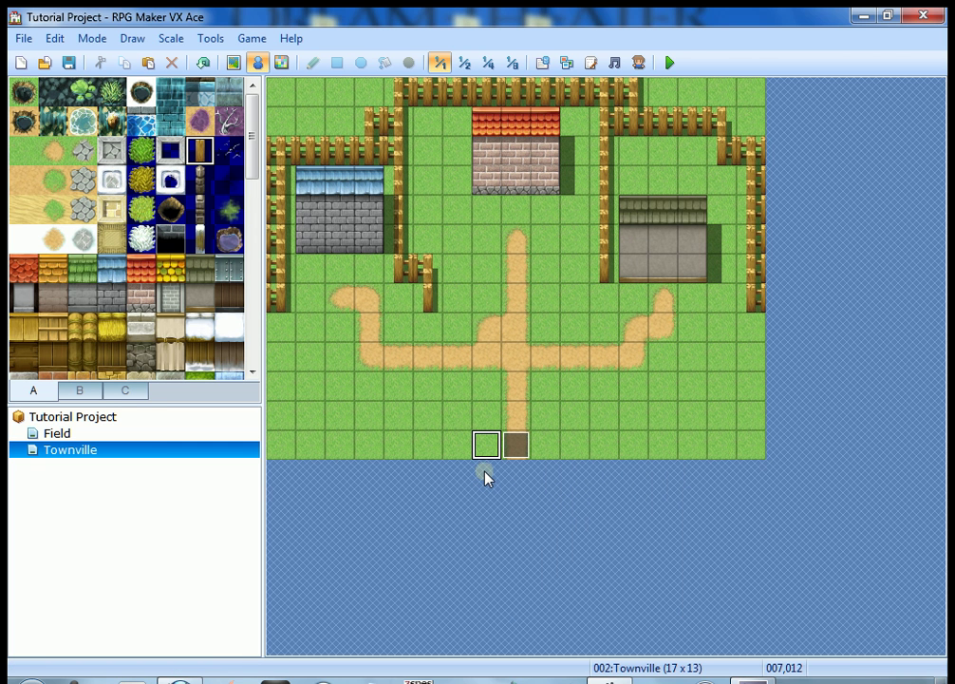
{"action": "key", "text": "ctrl+v"}
{"action": "key", "text": "Left"}
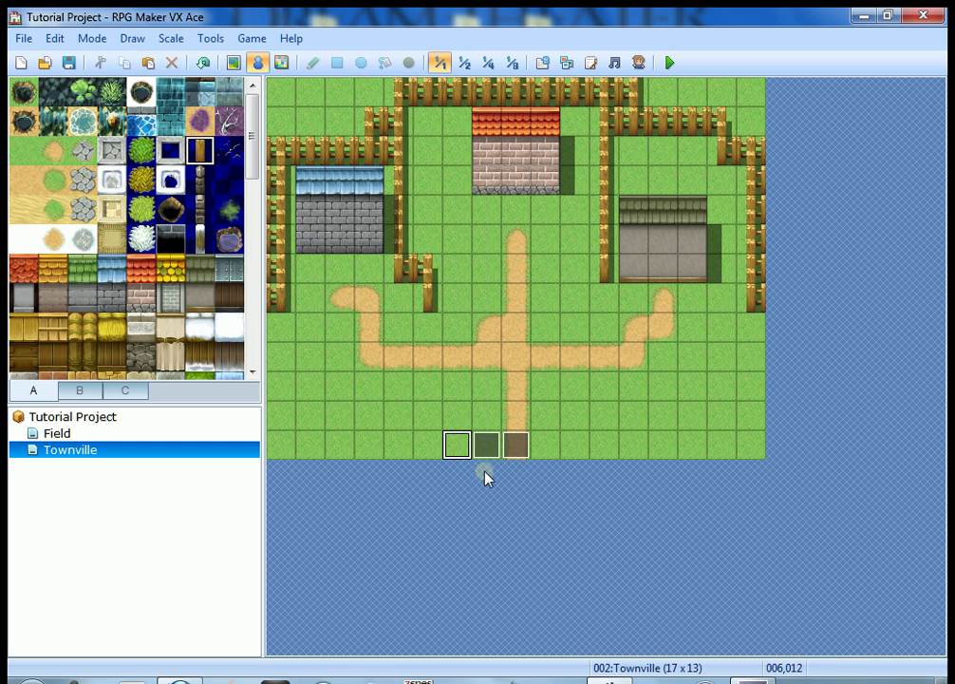
{"action": "key", "text": "ctrl+v"}
{"action": "key", "text": "Left"}
{"action": "key", "text": "ctrl+v"}
{"action": "key", "text": "Left"}
{"action": "key", "text": "ctrl+v"}
{"action": "key", "text": "Left"}
{"action": "key", "text": "ctrl+v"}
{"action": "key", "text": "Left"}
{"action": "key", "text": "ctrl+v"}
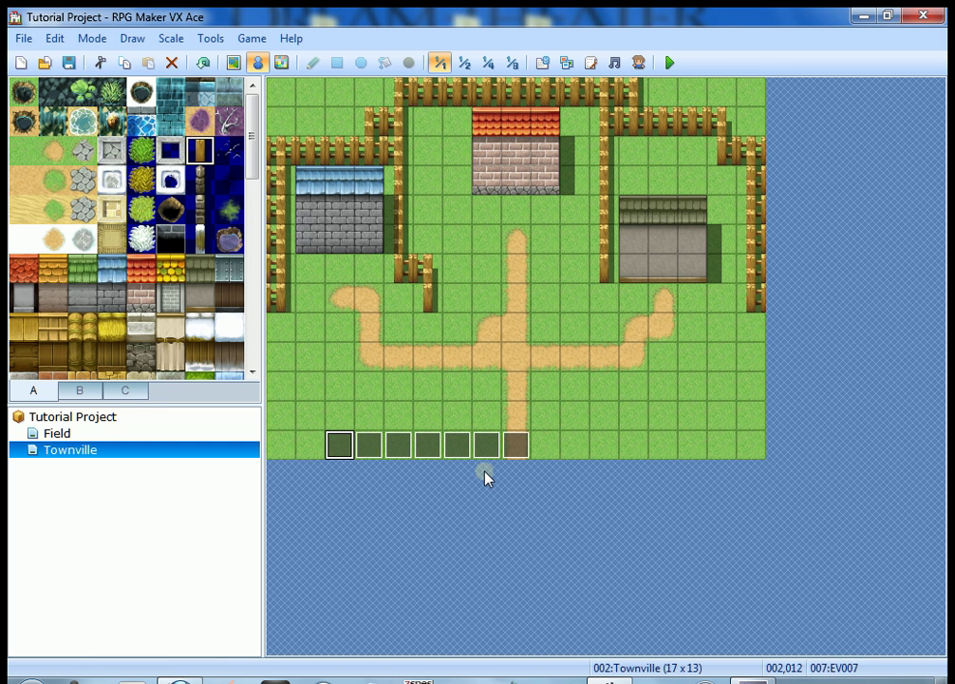
{"action": "key", "text": "Left"}
{"action": "key", "text": "ctrl+v"}
Paste the exit transfer event onto every tile east of the road along Townville's bottom row, from 009,012 to 016,012
{"action": "key", "text": "Right"}
{"action": "key", "text": "Right"}
{"action": "key", "text": "Right"}
{"action": "key", "text": "Right"}
{"action": "key", "text": "Right"}
{"action": "key", "text": "Right"}
{"action": "key", "text": "Right"}
{"action": "key", "text": "Right"}
{"action": "key", "text": "Right"}
{"action": "key", "text": "Right"}
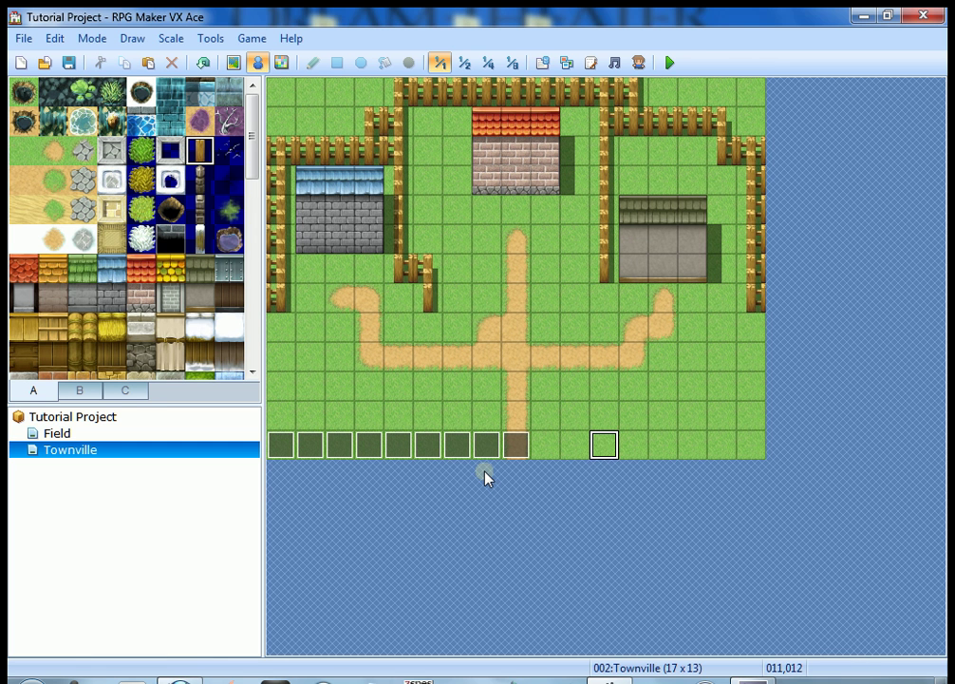
{"action": "key", "text": "Left"}
{"action": "key", "text": "Left"}
{"action": "key", "text": "ctrl+v"}
{"action": "key", "text": "Right"}
{"action": "key", "text": "ctrl+v"}
{"action": "key", "text": "Right"}
{"action": "key", "text": "Right"}
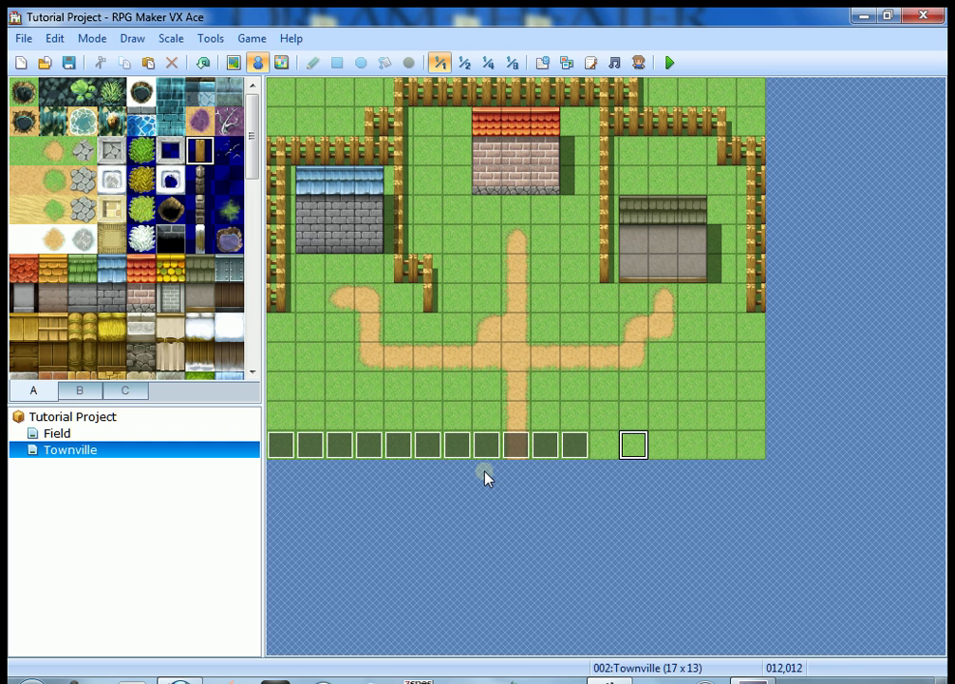
{"action": "key", "text": "Left"}
{"action": "key", "text": "ctrl+v"}
{"action": "key", "text": "Right"}
{"action": "key", "text": "ctrl+v"}
{"action": "key", "text": "Right"}
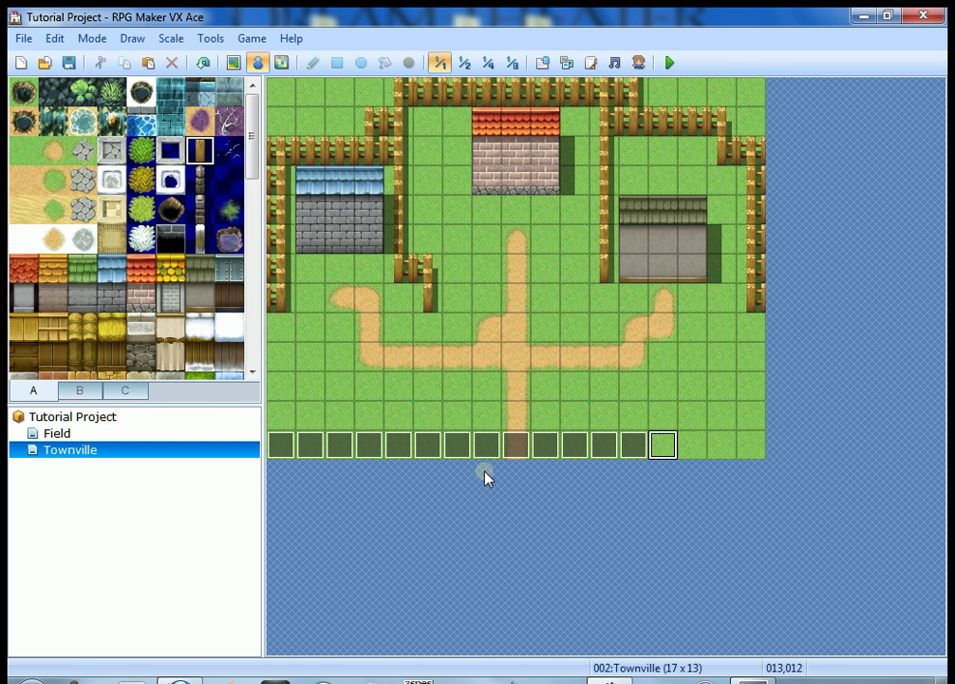
{"action": "key", "text": "ctrl+v"}
{"action": "key", "text": "Right"}
{"action": "key", "text": "ctrl+v"}
{"action": "key", "text": "Right"}
{"action": "key", "text": "ctrl+v"}
{"action": "key", "text": "Right"}
{"action": "key", "text": "ctrl+v"}
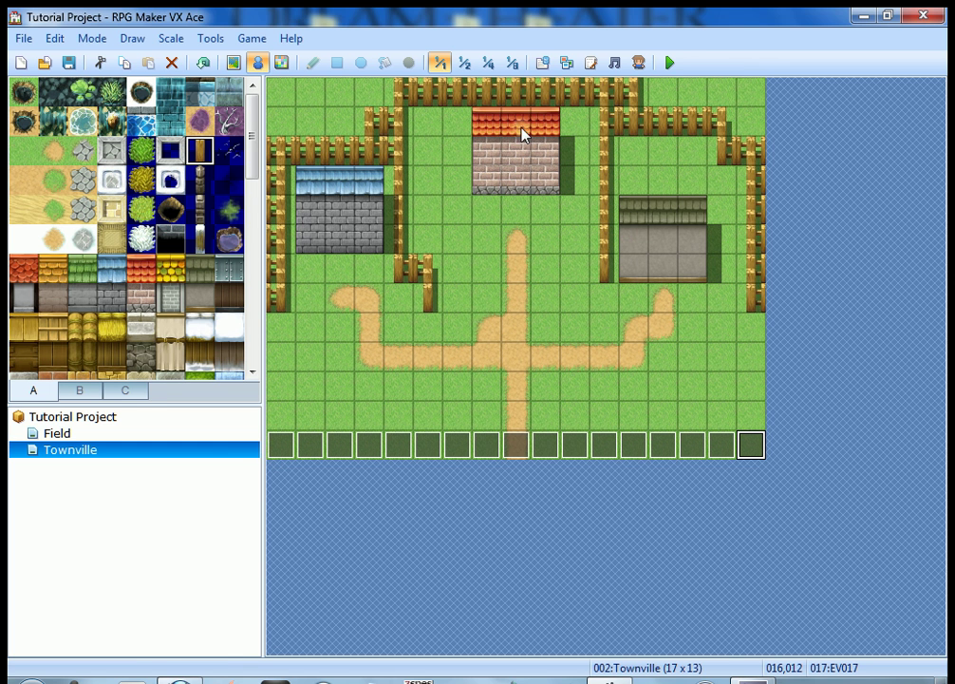
Playtest the project with its changes saved, start a new game and walk the hero into the town's eastern tile
{"action": "left_click", "coordinate": [671, 64]}
{"action": "left_click", "coordinate": [411, 392]}
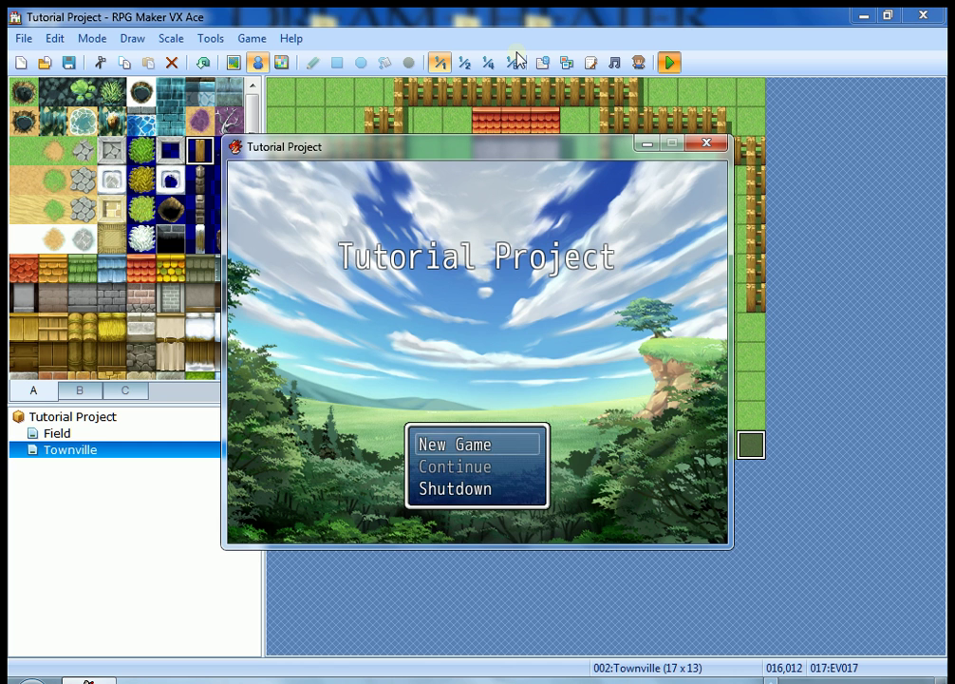
{"action": "key", "text": "Return"}
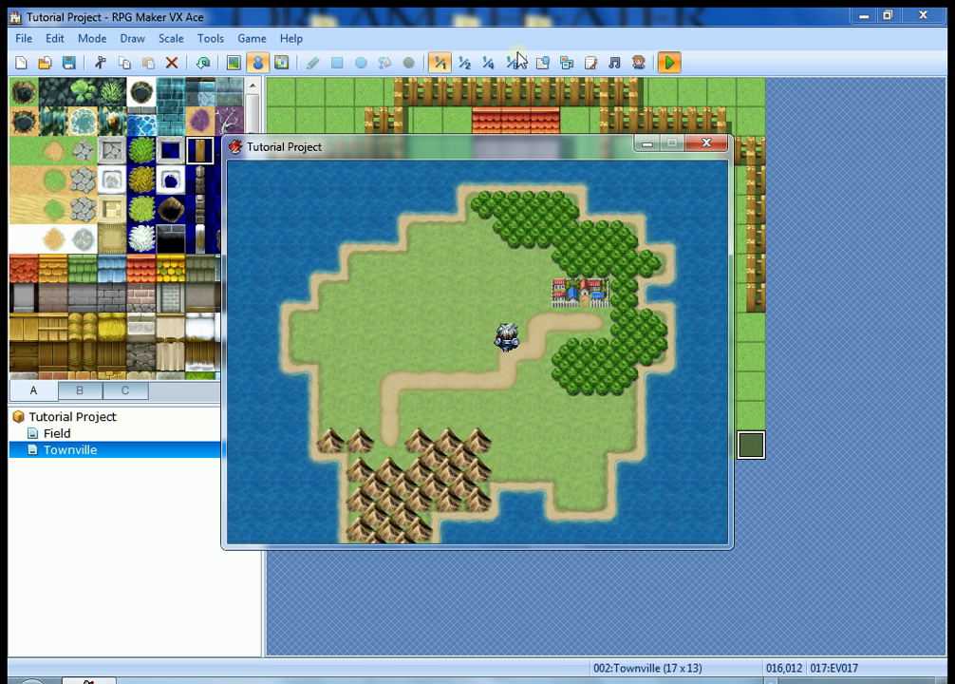
{"action": "key", "text": "Up"}
{"action": "key", "text": "Right"}
{"action": "key", "text": "Right"}
{"action": "key", "text": "Right"}
{"action": "key", "text": "Up"}
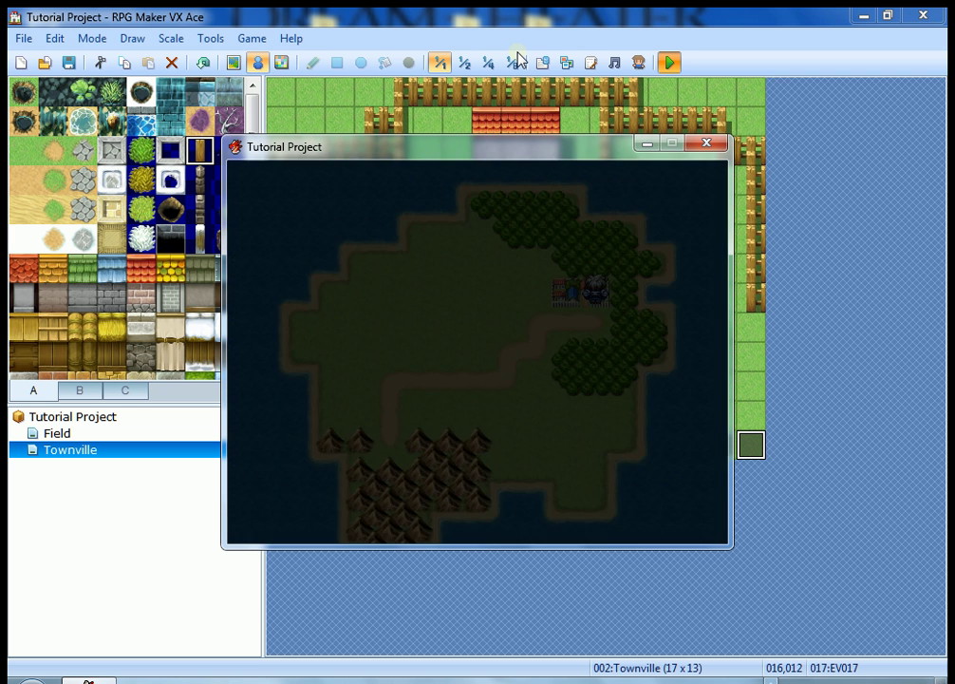
Walk the hero around Townville's crossroads and out over the southern edge to the Field map, and close the playtest
{"action": "key", "text": "Up"}
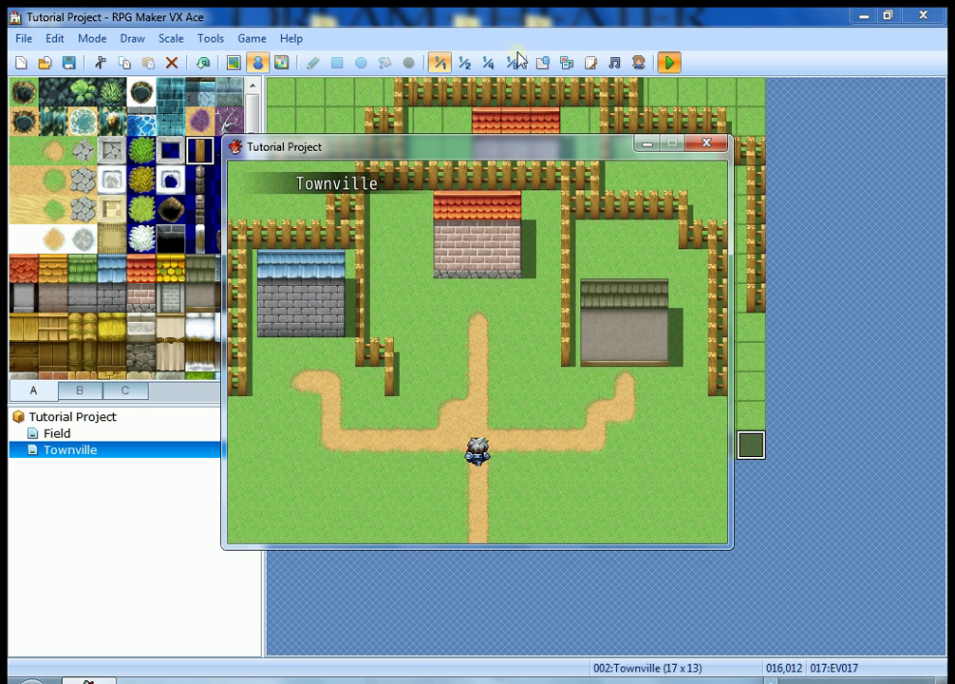
{"action": "key", "text": "Up"}
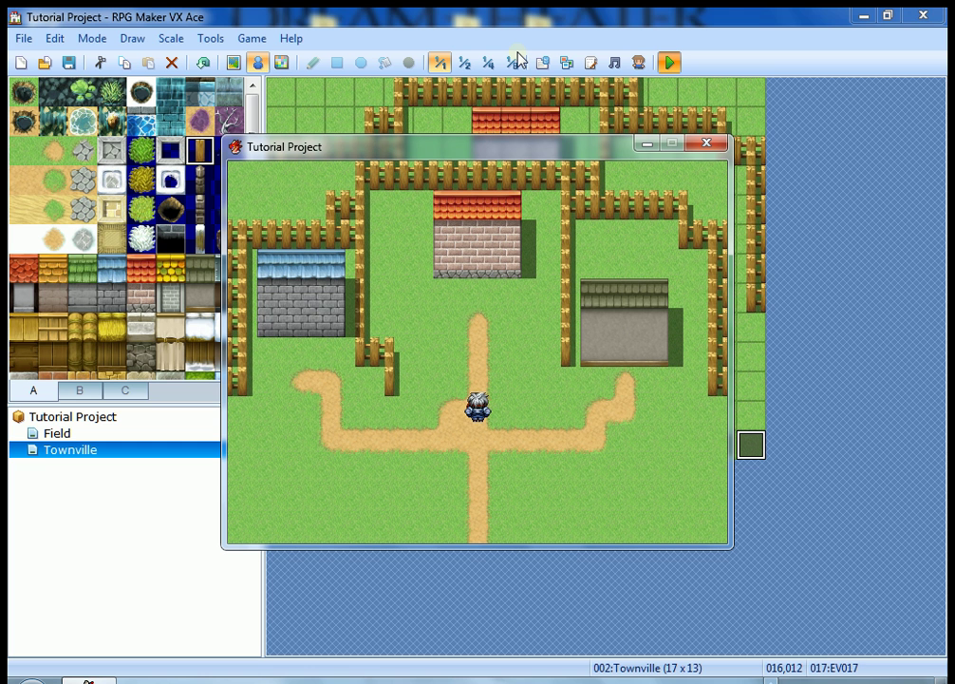
{"action": "key", "text": "Left"}
{"action": "key", "text": "Left"}
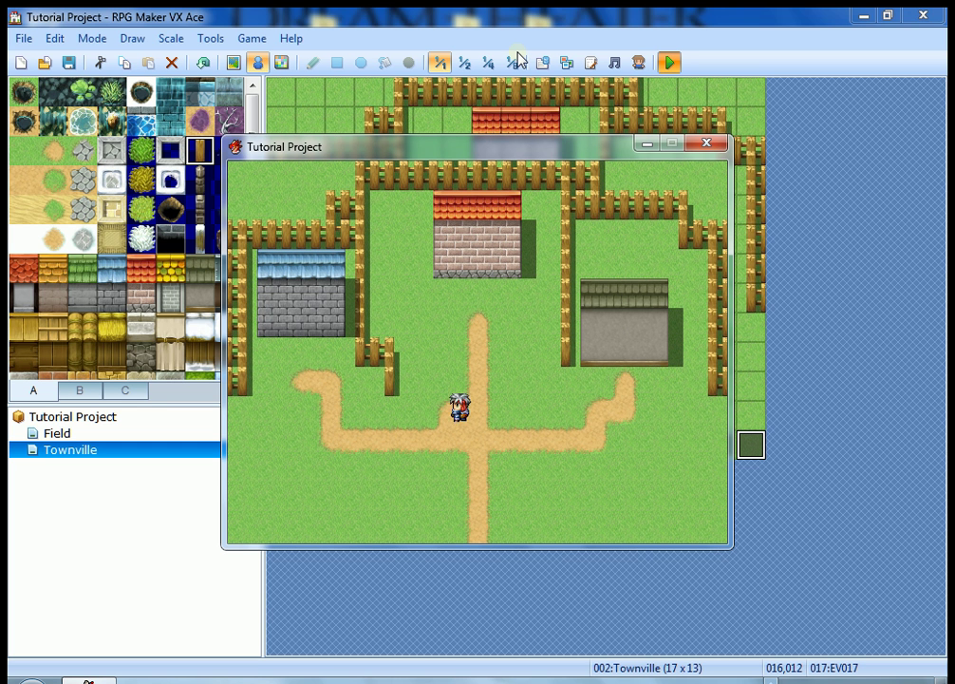
{"action": "key", "text": "Right"}
{"action": "key", "text": "Right"}
{"action": "key", "text": "Right"}
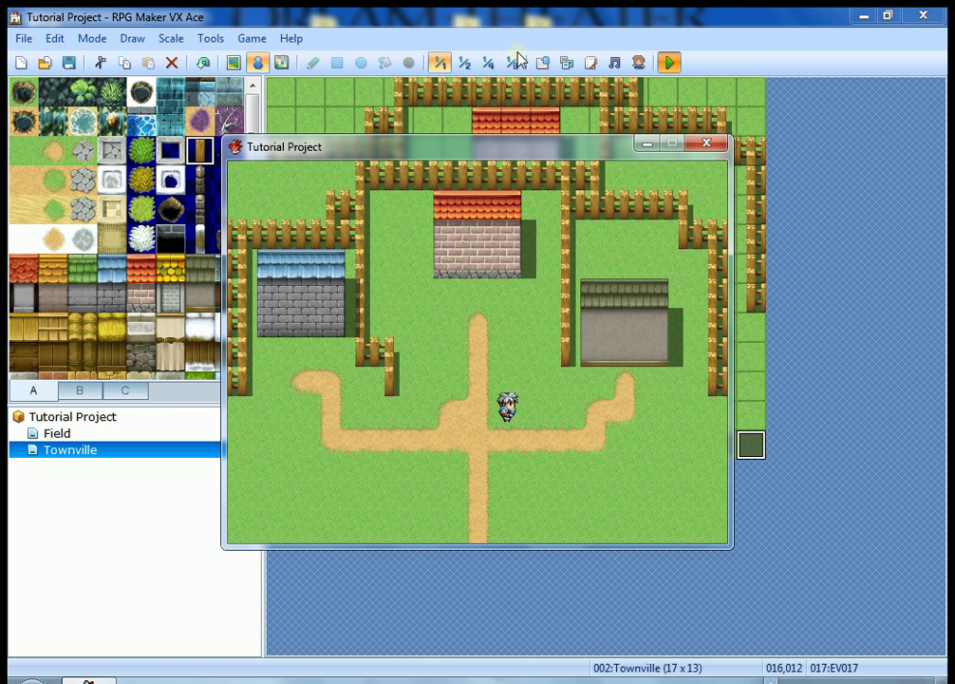
{"action": "key", "text": "Left"}
{"action": "key", "text": "Down"}
{"action": "key", "text": "Down"}
{"action": "key", "text": "Down"}
{"action": "key", "text": "Down"}
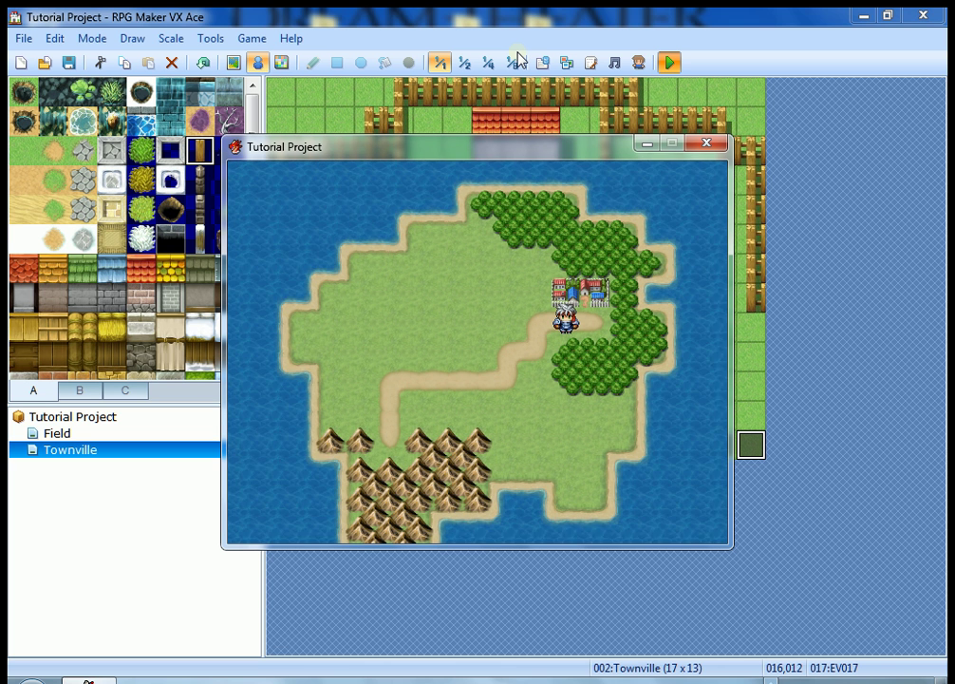
{"action": "key", "text": "alt+F4"}
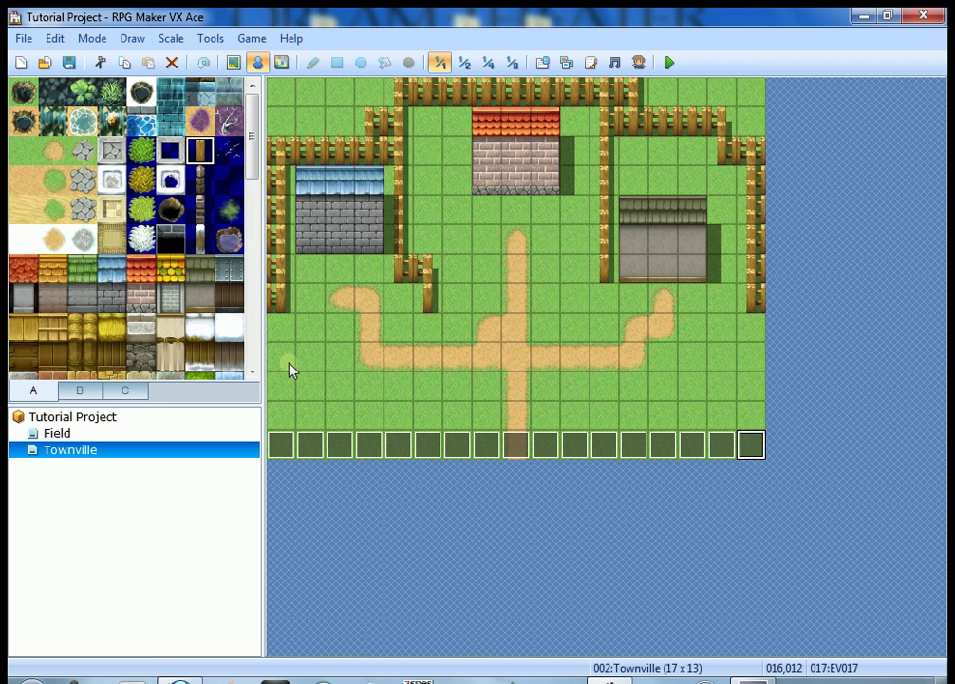
{"action": "right_click", "coordinate": [318, 419]}
{"action": "mouse_move", "coordinate": [362, 566]}
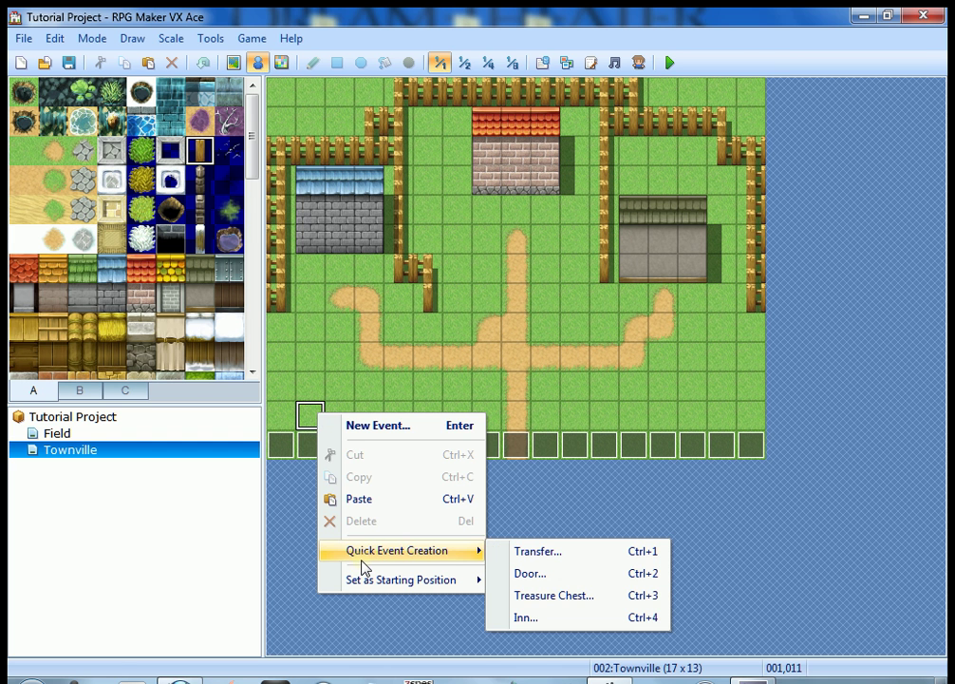
{"action": "left_click", "coordinate": [340, 388]}
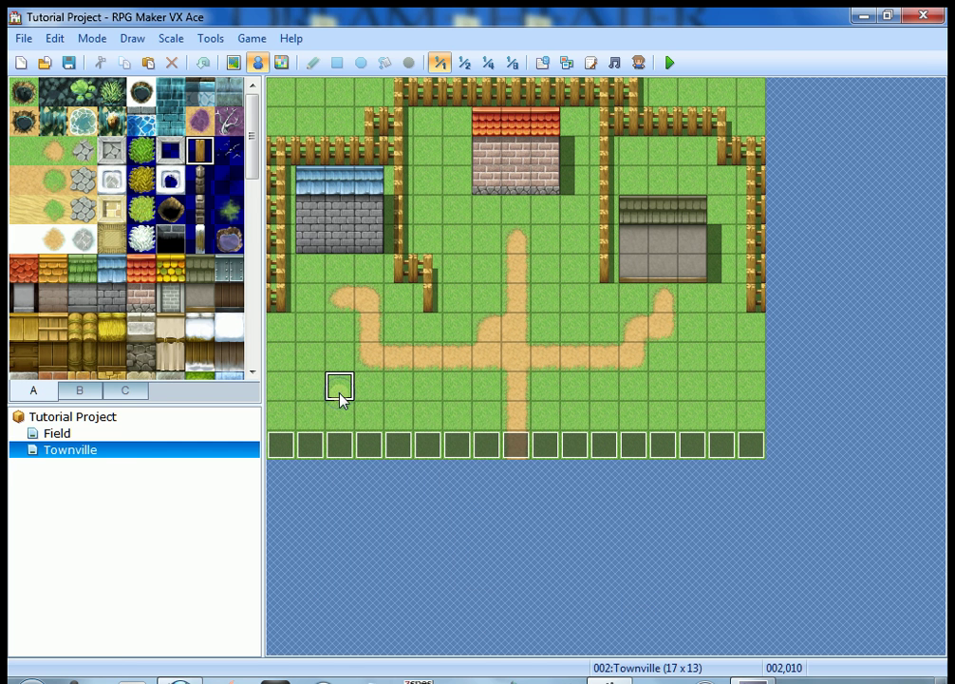
{"action": "left_click", "coordinate": [105, 437]}
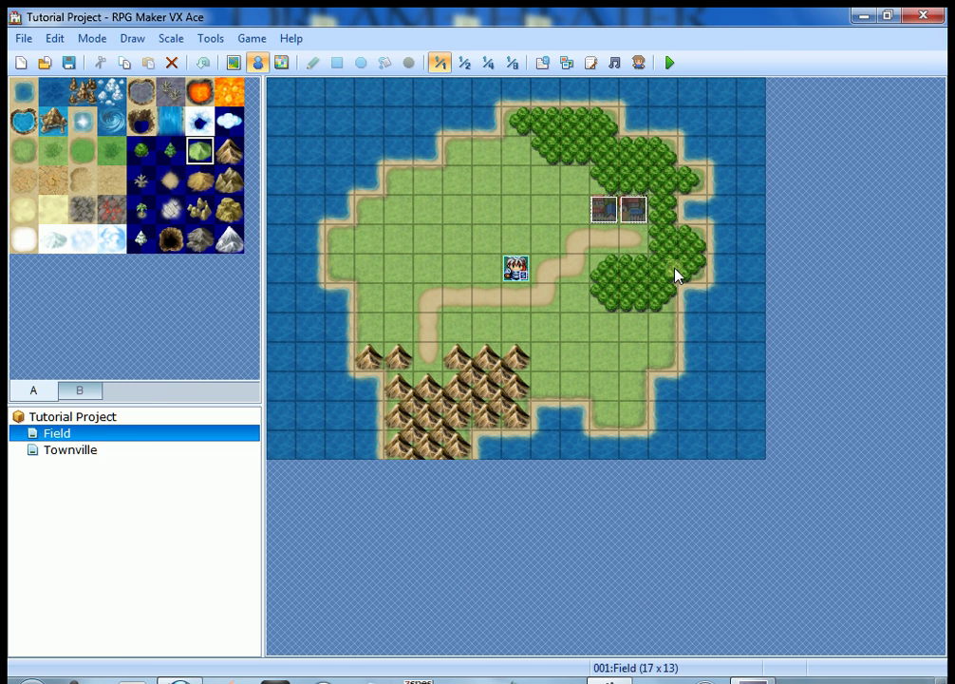
{"action": "left_click", "coordinate": [48, 452]}
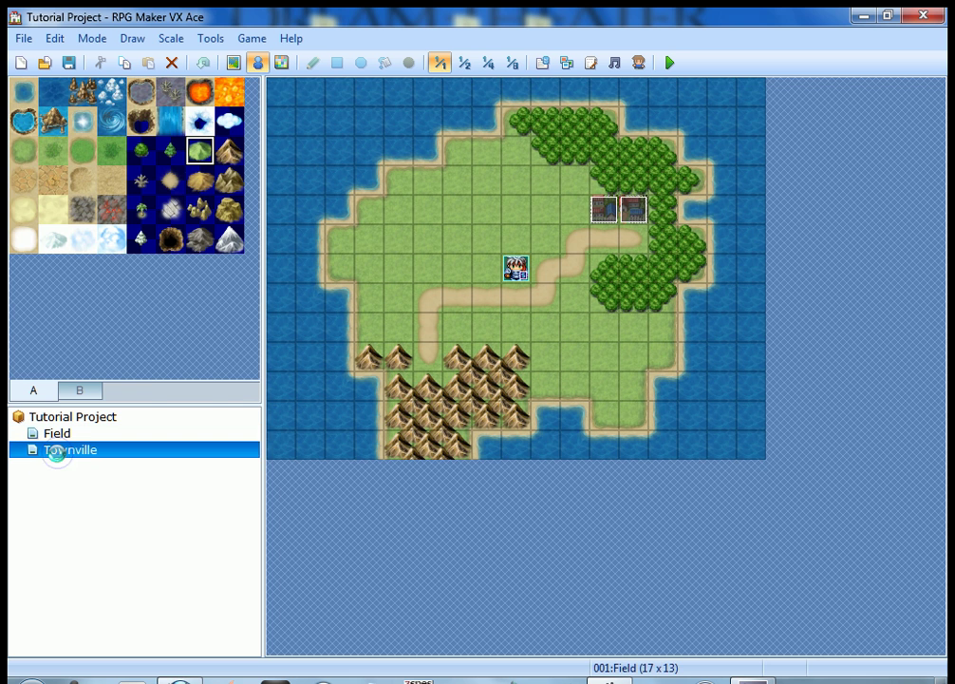